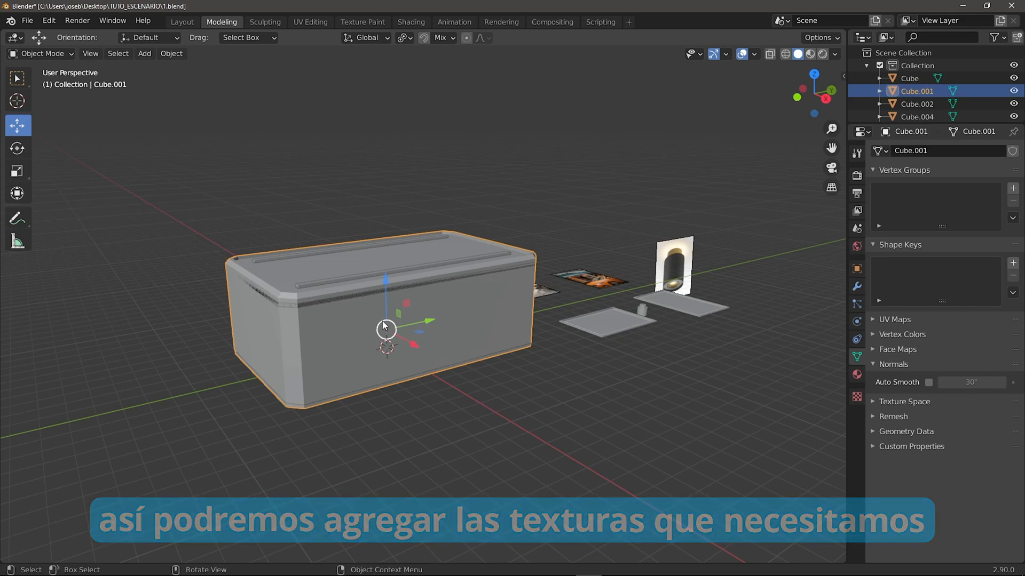
Split the 3D viewport vertically in two and change the larger area into a UV Editor
{"action": "left_click_drag", "start_coordinate": [386, 278], "coordinate": [390, 255]}
{"action": "right_click", "coordinate": [390, 255]}
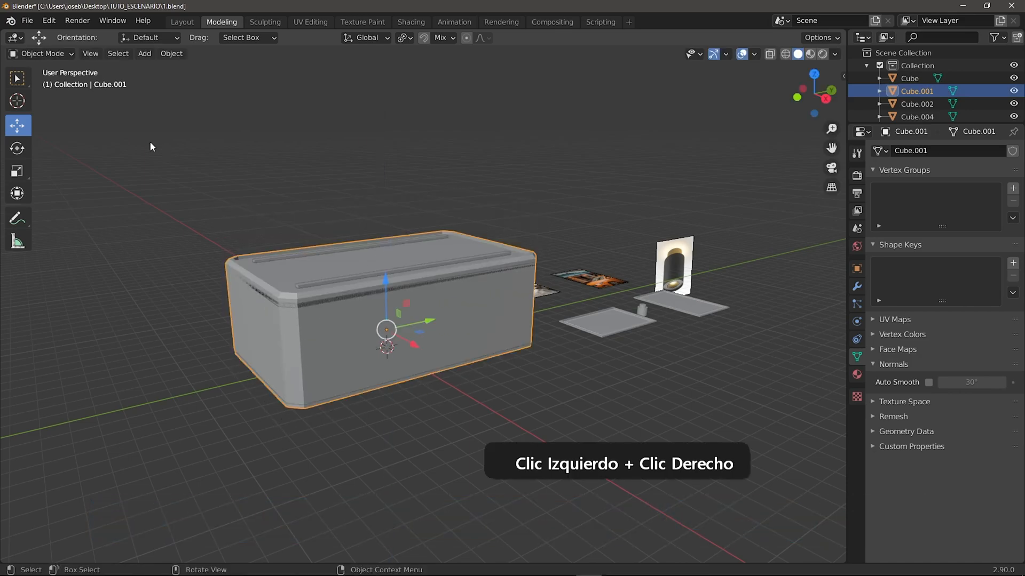
{"action": "left_click_drag", "start_coordinate": [2, 32], "coordinate": [584, 208]}
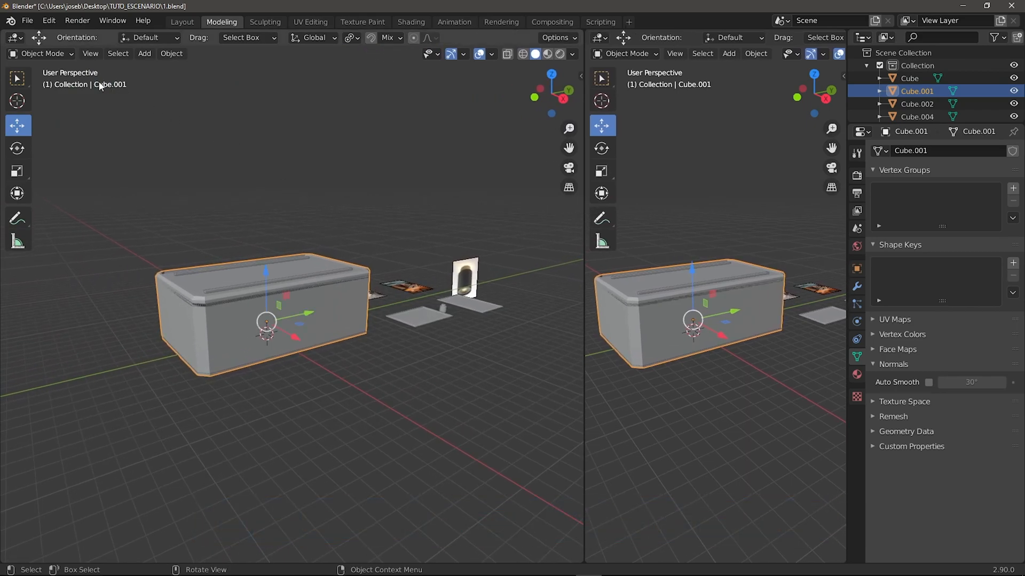
{"action": "left_click", "coordinate": [16, 38]}
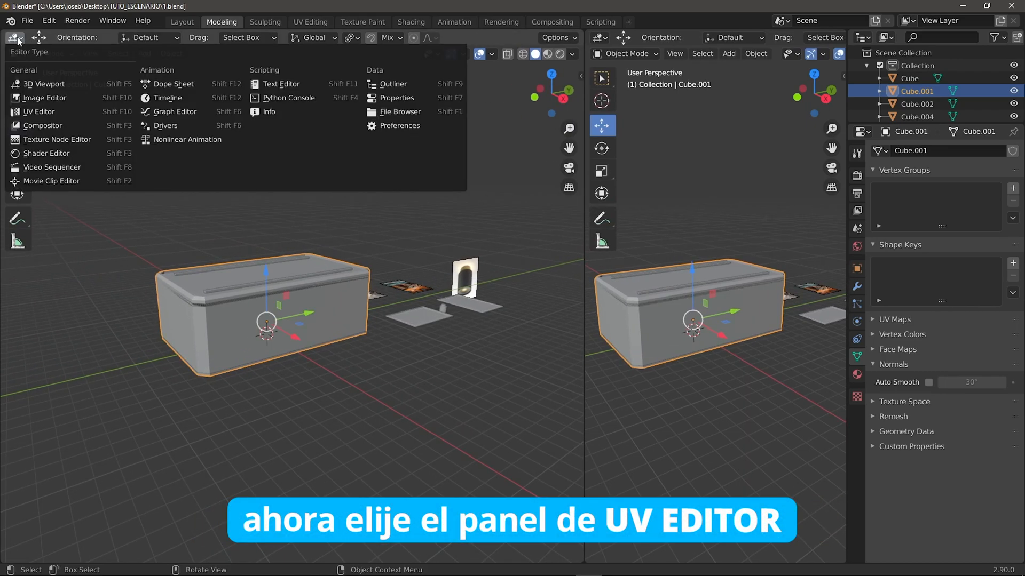
{"action": "left_click", "coordinate": [48, 113]}
{"action": "scroll", "coordinate": [313, 276], "scroll_direction": "up", "scroll_amount": 5}
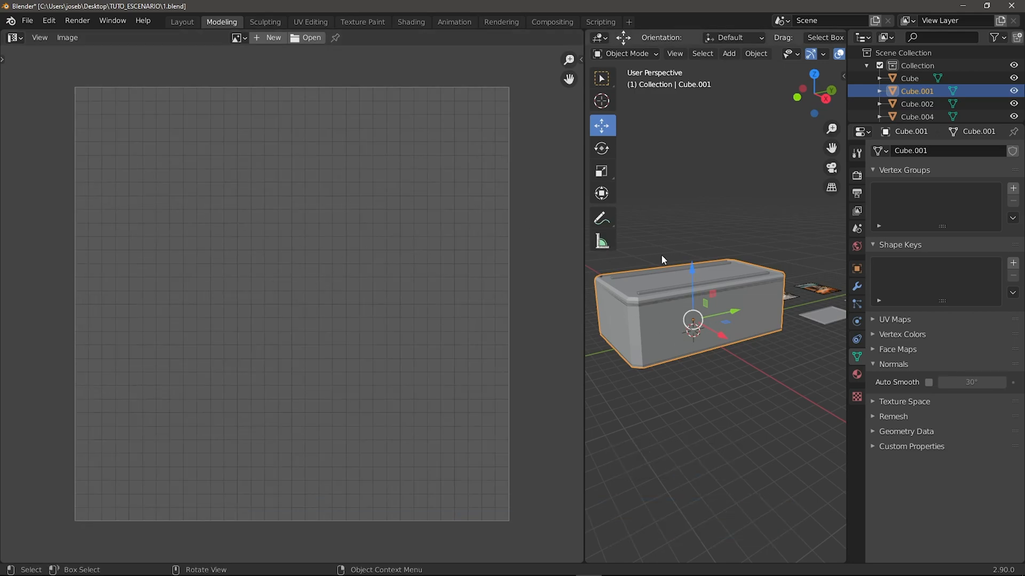
Unwrap all faces of the large box with Smart UV Project, leaving Correct Aspect enabled and Stretch to UV Bounds disabled
{"action": "middle_click_drag", "start_coordinate": [658, 288], "coordinate": [708, 329]}
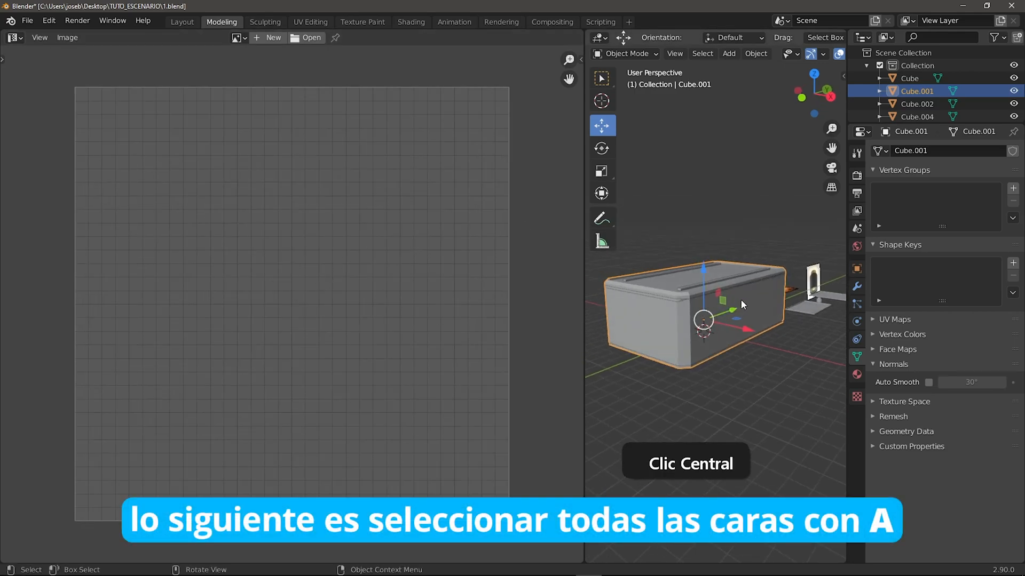
{"action": "key", "text": "Tab"}
{"action": "key", "text": "a"}
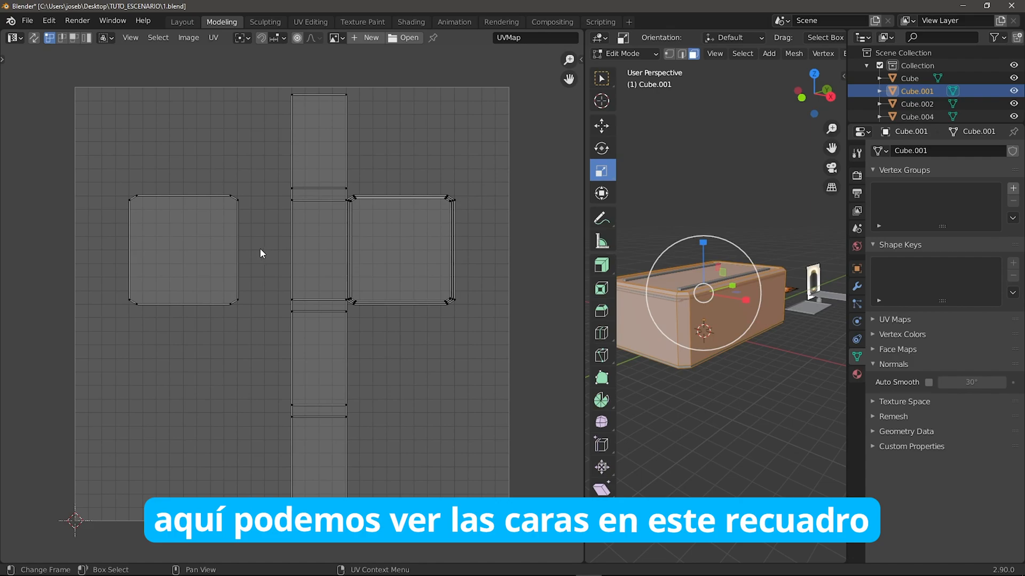
{"action": "middle_click_drag", "start_coordinate": [261, 248], "coordinate": [268, 246]}
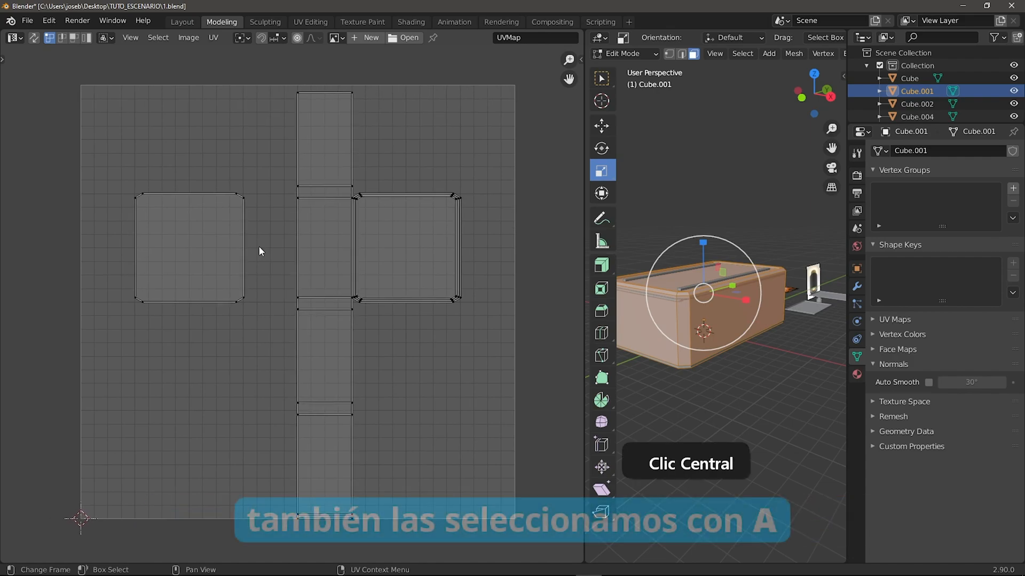
{"action": "key", "text": "a"}
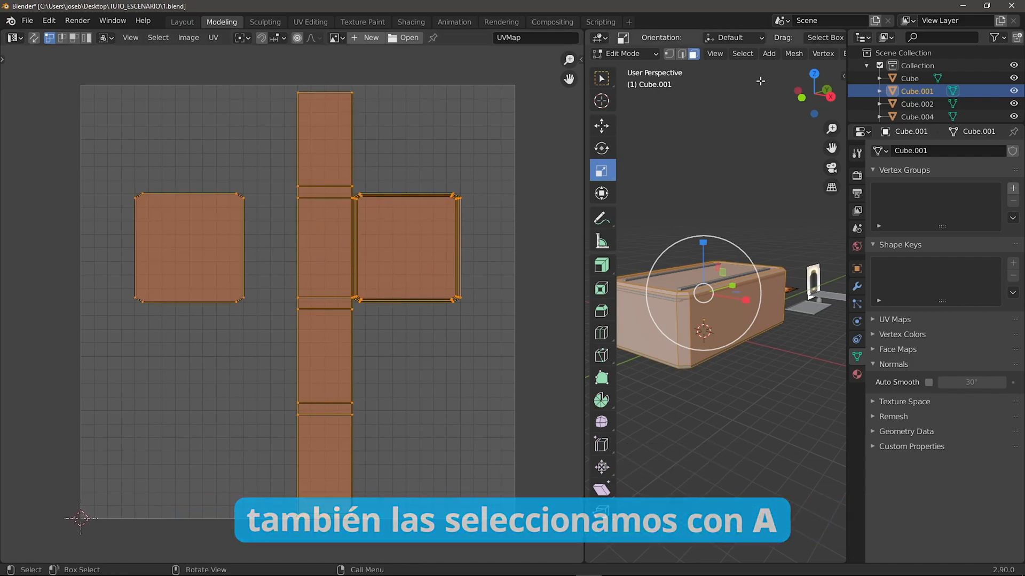
{"action": "scroll", "coordinate": [763, 55], "scroll_direction": "down", "scroll_amount": 5}
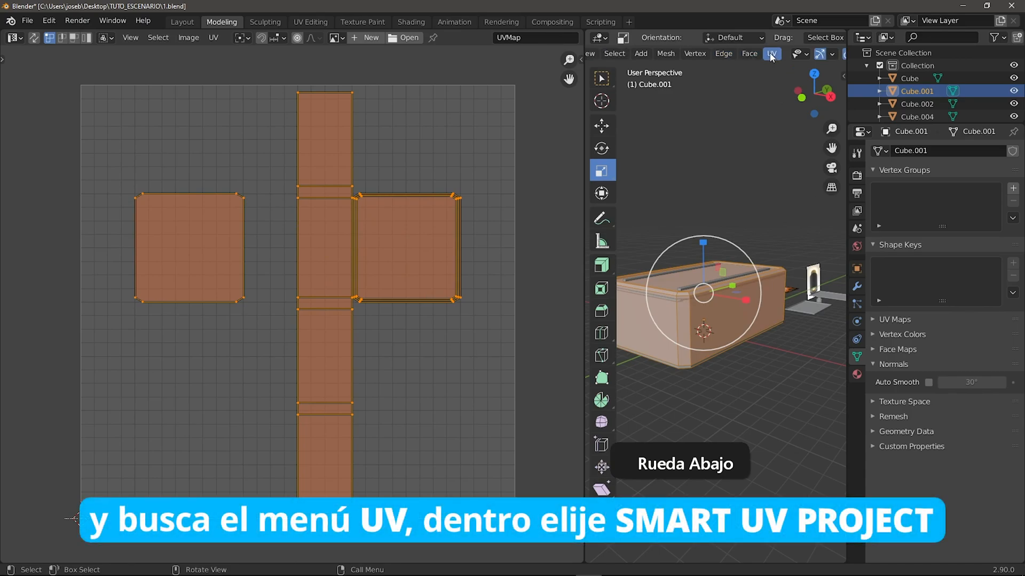
{"action": "left_click", "coordinate": [771, 55]}
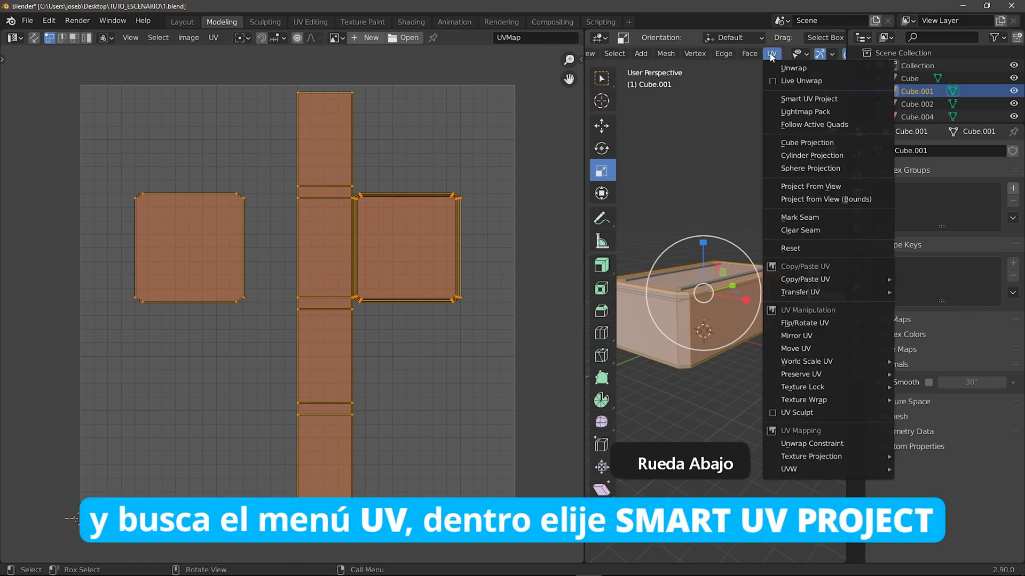
{"action": "left_click", "coordinate": [799, 100]}
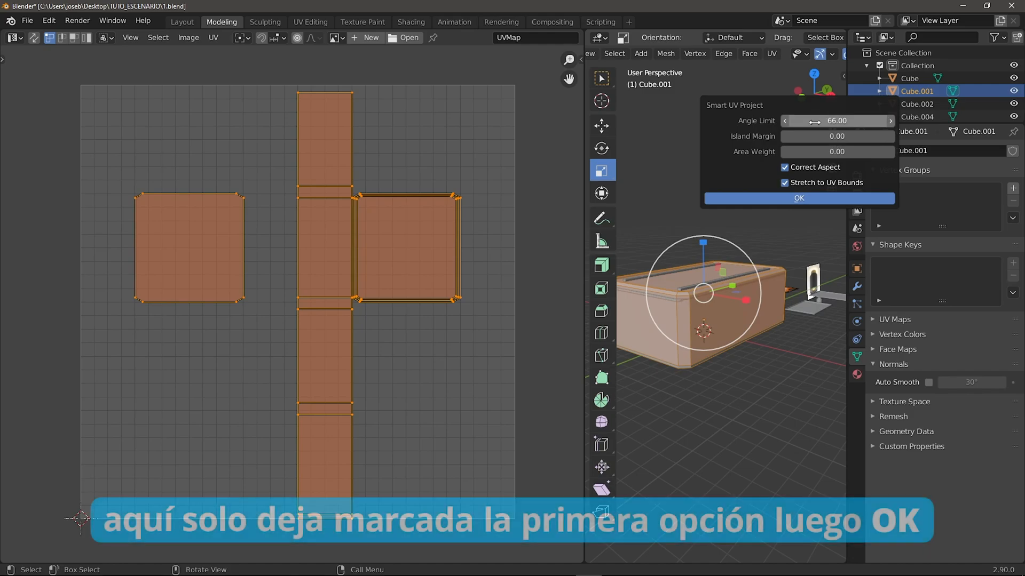
{"action": "left_click", "coordinate": [800, 199]}
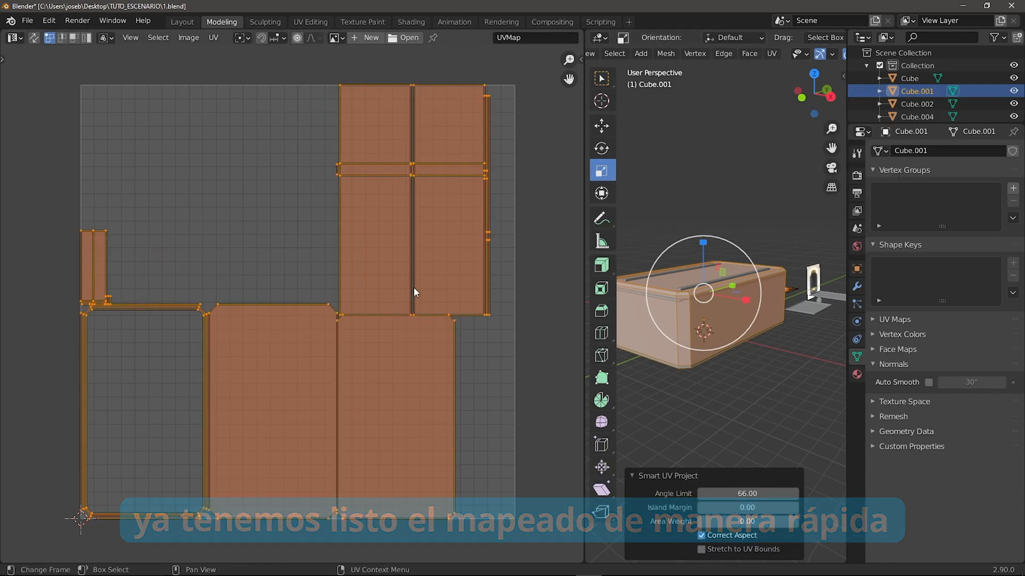
{"action": "key", "text": "Tab"}
Select the thin trim running around the box's edges and try moving it along the Z axis
{"action": "scroll", "coordinate": [692, 327], "scroll_direction": "up", "scroll_amount": 2}
{"action": "middle_click_drag", "start_coordinate": [692, 327], "coordinate": [697, 309], "text": "shift"}
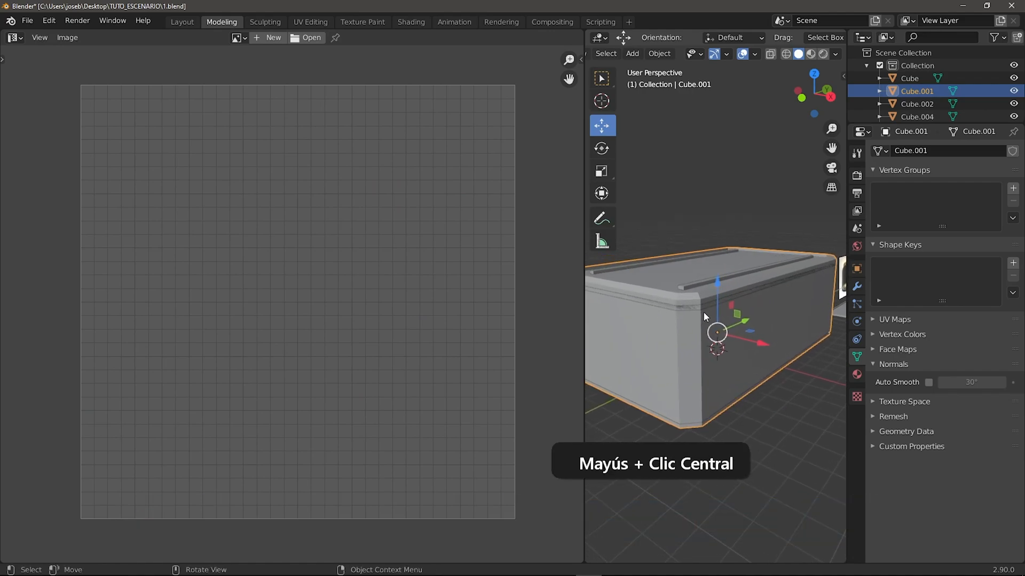
{"action": "left_click", "coordinate": [697, 309]}
{"action": "key", "text": "g"}
{"action": "key", "text": "z"}
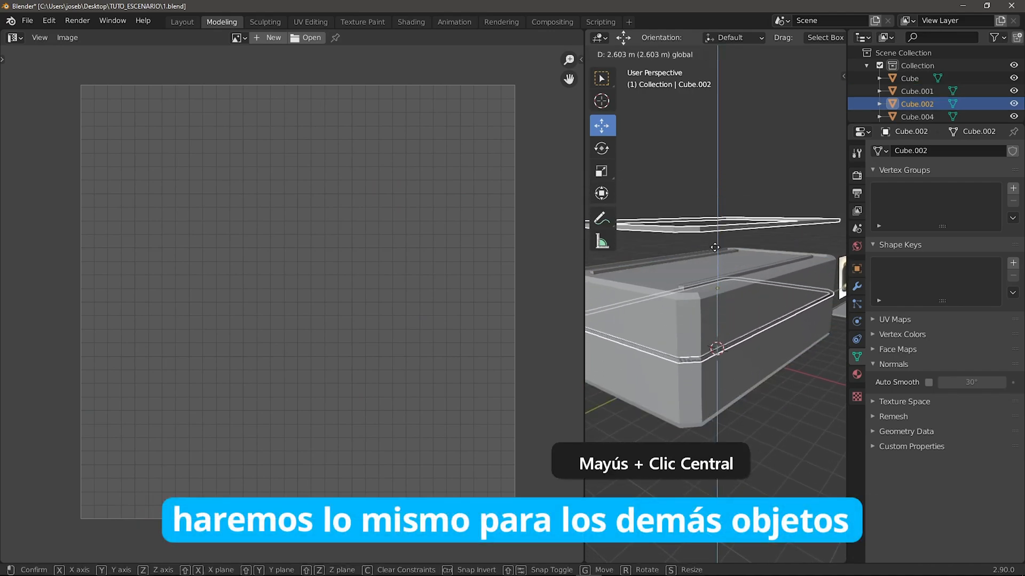
{"action": "left_click", "coordinate": [763, 265]}
Unwrap all faces of the box's edge trim with Smart UV Project and return to Object Mode
{"action": "key", "text": "Tab"}
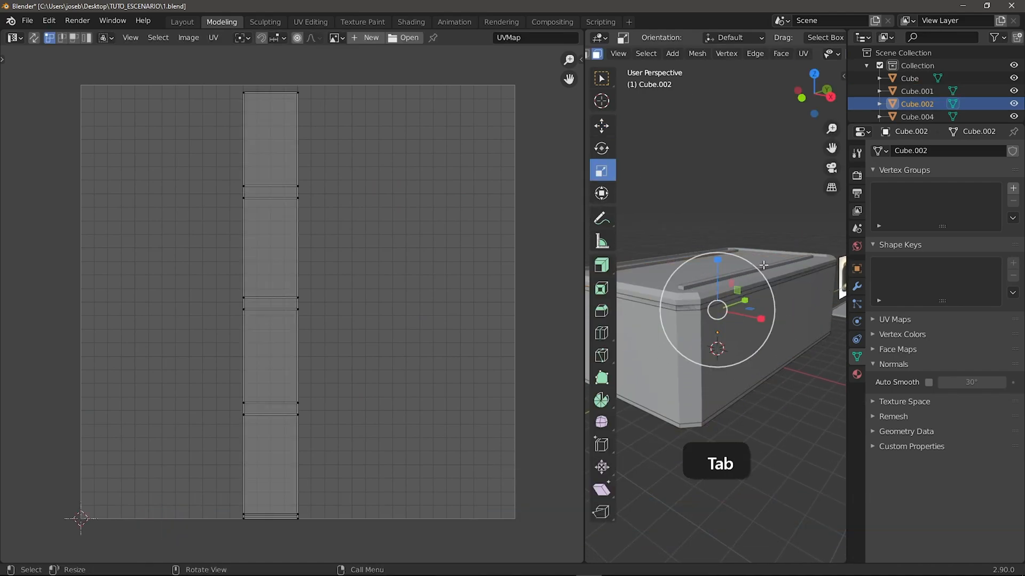
{"action": "key", "text": "a"}
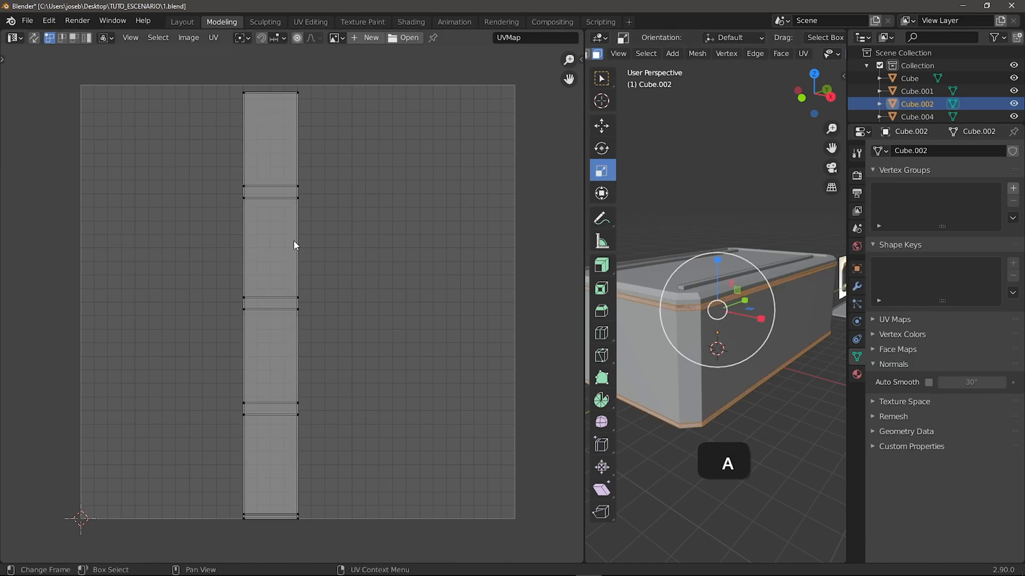
{"action": "key", "text": "a"}
{"action": "left_click", "coordinate": [804, 56]}
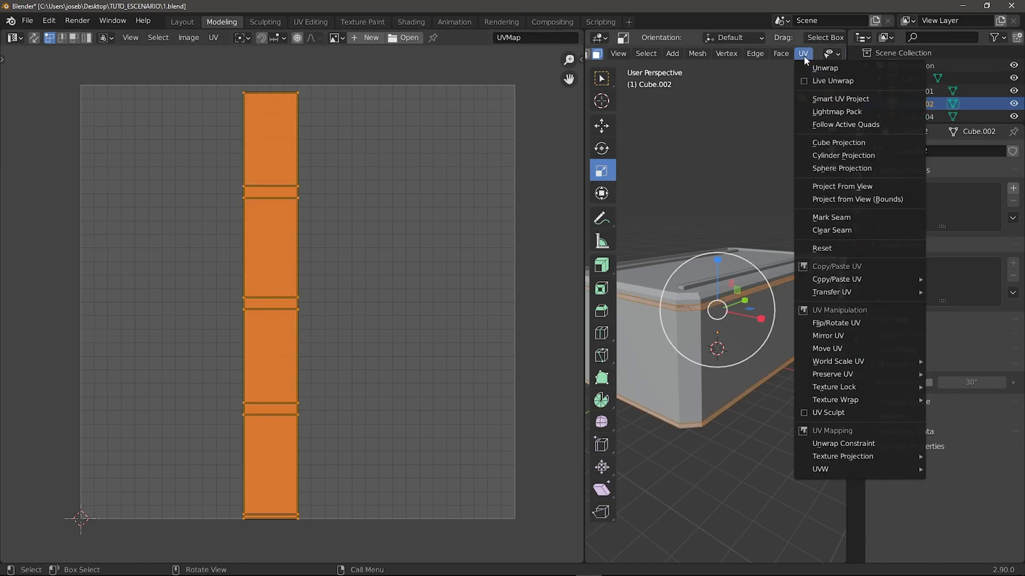
{"action": "left_click", "coordinate": [821, 100]}
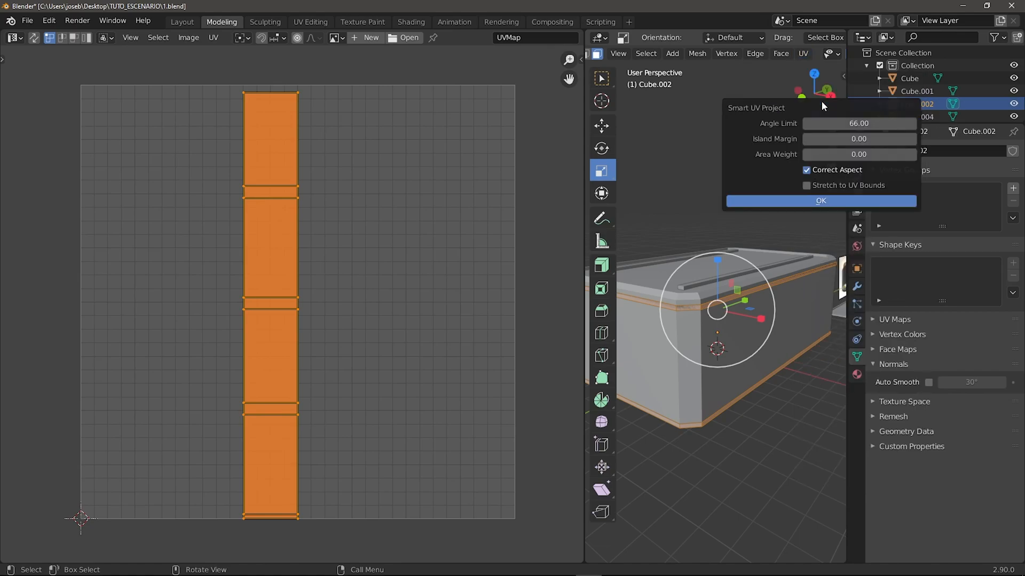
{"action": "left_click", "coordinate": [811, 201]}
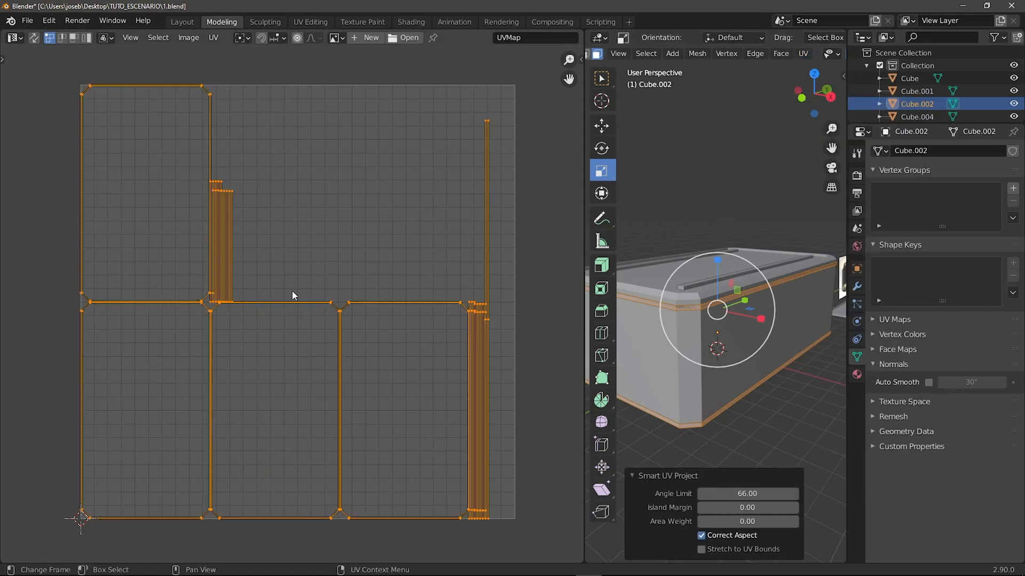
{"action": "key", "text": "Tab"}
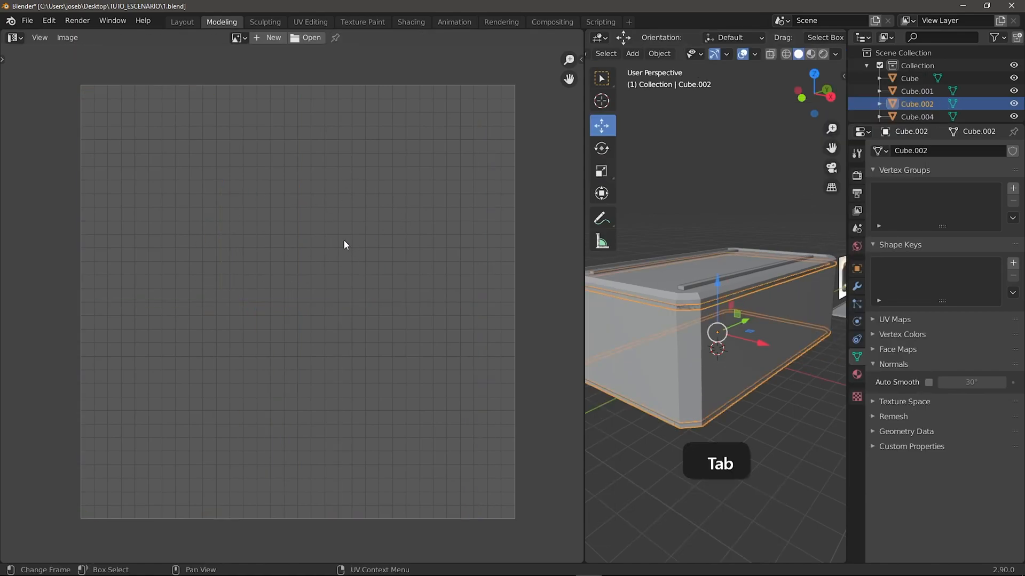
Select the two long strips on top of the box and try moving them along the Z axis
{"action": "left_click", "coordinate": [700, 283]}
{"action": "key", "text": "g"}
{"action": "key", "text": "z"}
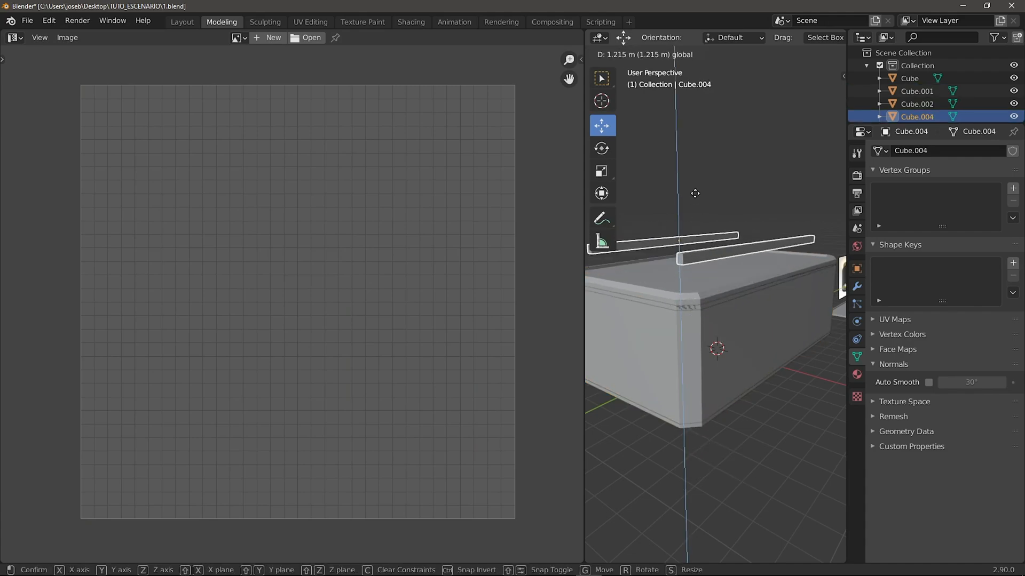
{"action": "right_click", "coordinate": [694, 197]}
Unwrap all faces of the two long strips with Smart UV Project and return to Object Mode
{"action": "key", "text": "Tab"}
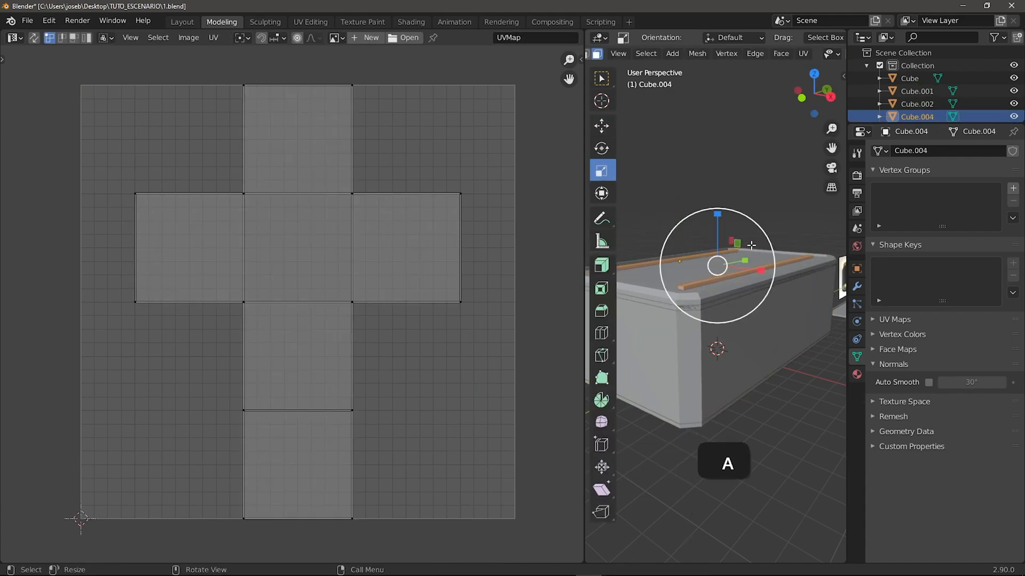
{"action": "key", "text": "a"}
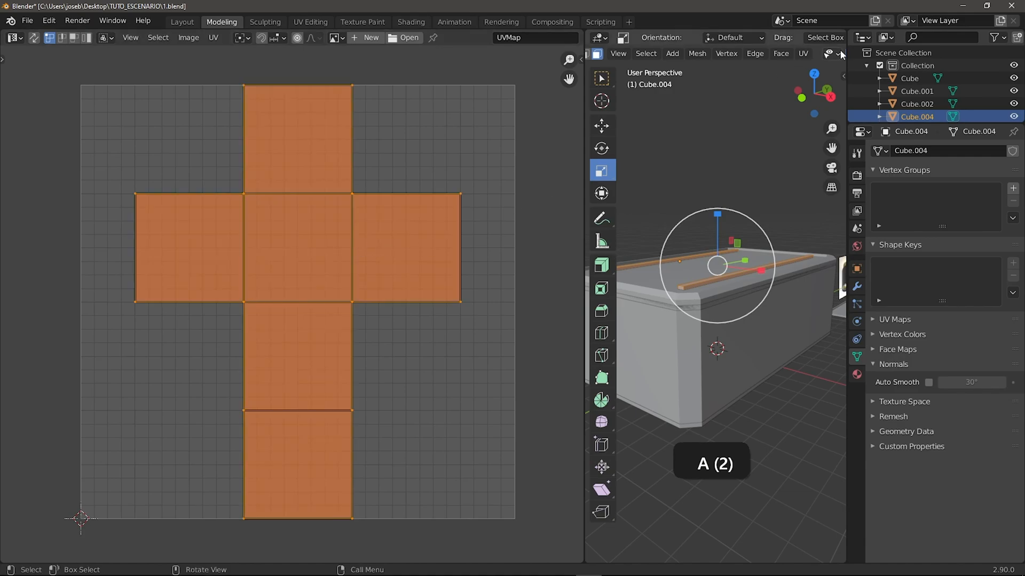
{"action": "left_click", "coordinate": [803, 54]}
{"action": "left_click", "coordinate": [823, 95]}
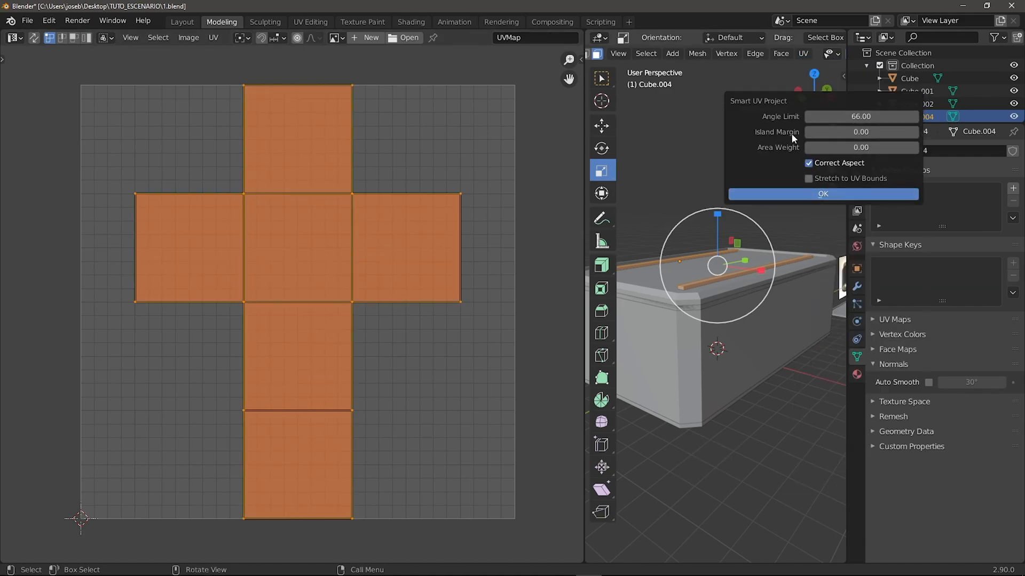
{"action": "left_click", "coordinate": [810, 194]}
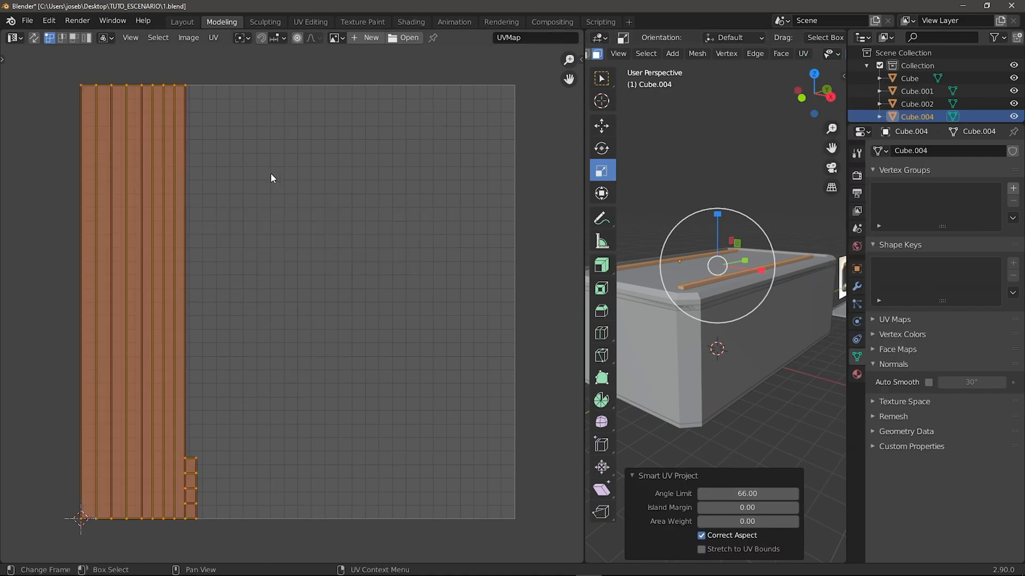
{"action": "key", "text": "Tab"}
Unwrap all faces of the framed rectangular panel near the seascape image with Smart UV Project and return to Object Mode
{"action": "scroll", "coordinate": [721, 293], "scroll_direction": "down", "scroll_amount": 3}
{"action": "middle_click_drag", "start_coordinate": [682, 322], "coordinate": [632, 322], "text": "shift"}
{"action": "scroll", "coordinate": [714, 320], "scroll_direction": "down", "scroll_amount": 2}
{"action": "scroll", "coordinate": [671, 363], "scroll_direction": "up", "scroll_amount": 3}
{"action": "middle_click_drag", "start_coordinate": [693, 366], "coordinate": [665, 325], "text": "shift"}
{"action": "left_click", "coordinate": [662, 311]}
{"action": "key", "text": "KP_Decimal"}
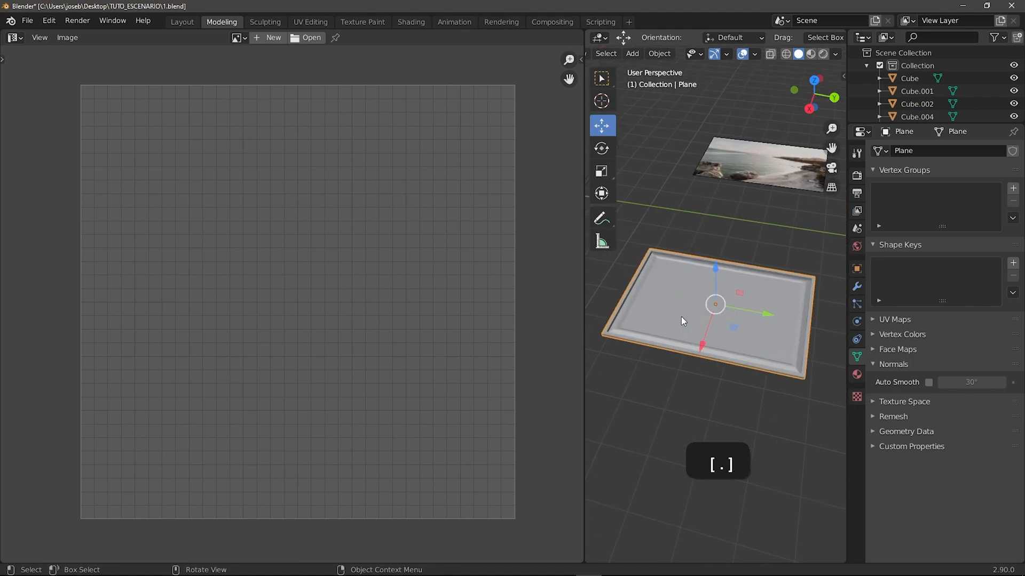
{"action": "key", "text": "Tab"}
{"action": "key", "text": "a"}
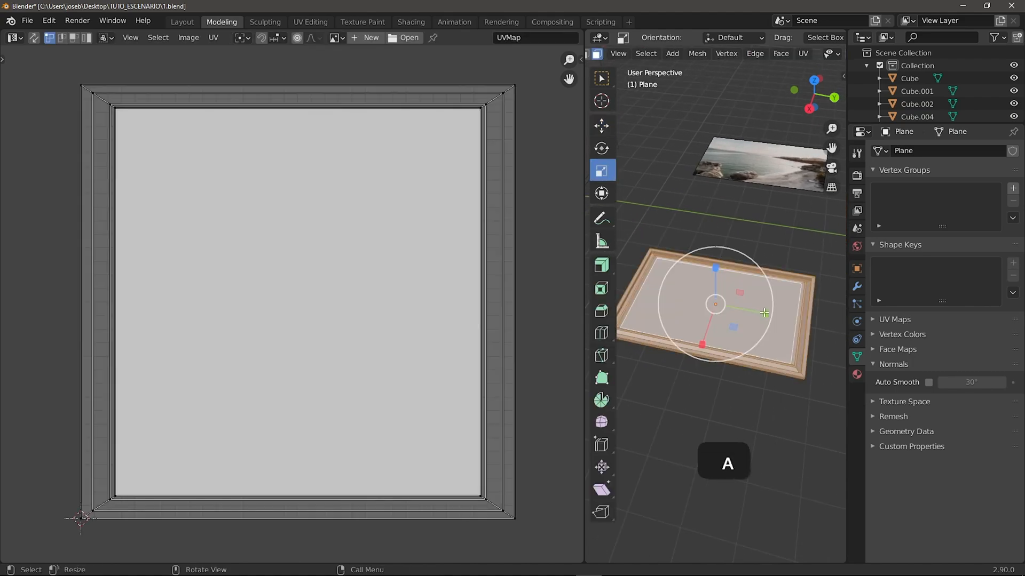
{"action": "key", "text": "a"}
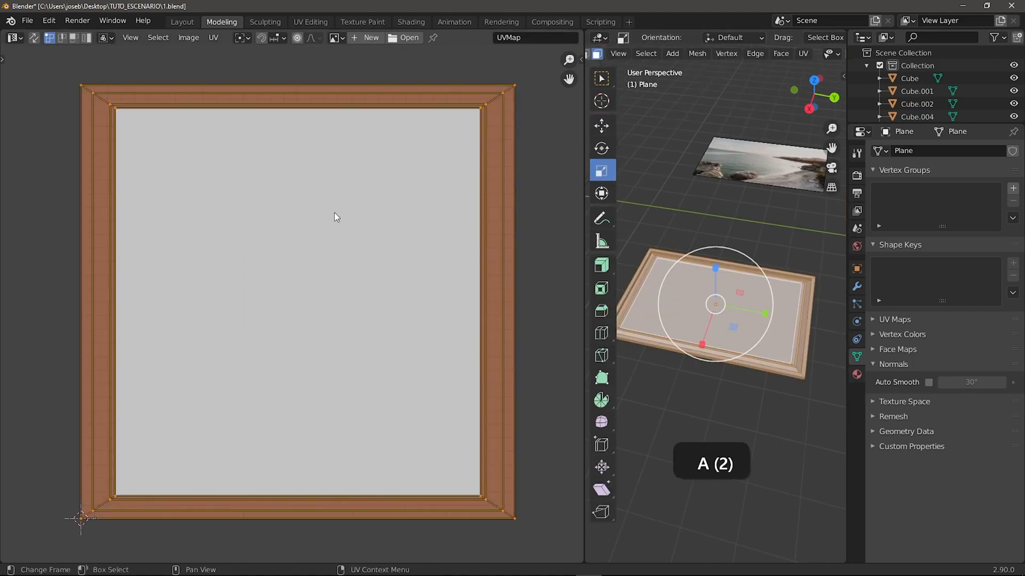
{"action": "left_click", "coordinate": [802, 54]}
{"action": "left_click", "coordinate": [832, 99]}
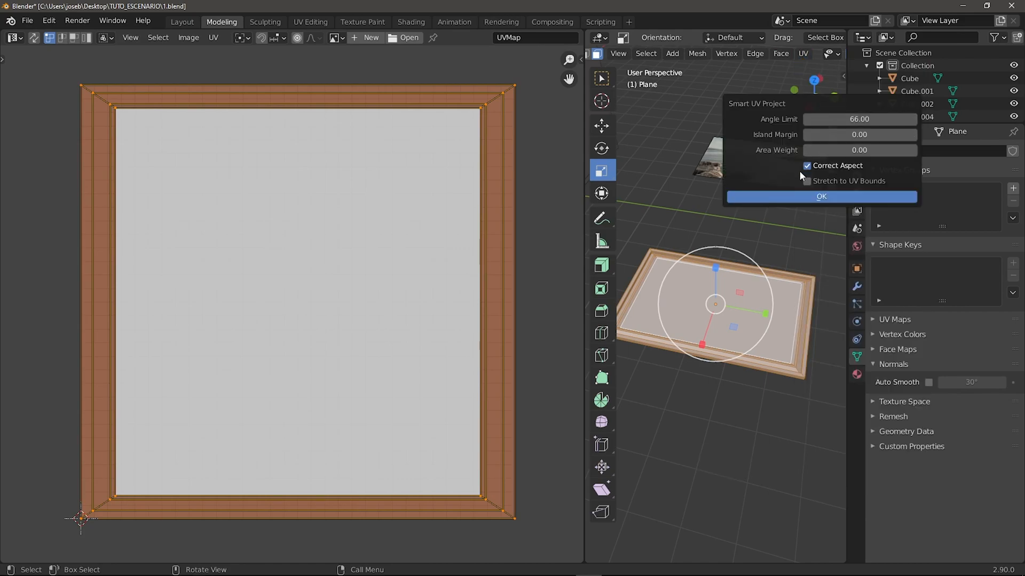
{"action": "left_click", "coordinate": [821, 197]}
{"action": "key", "text": "Tab"}
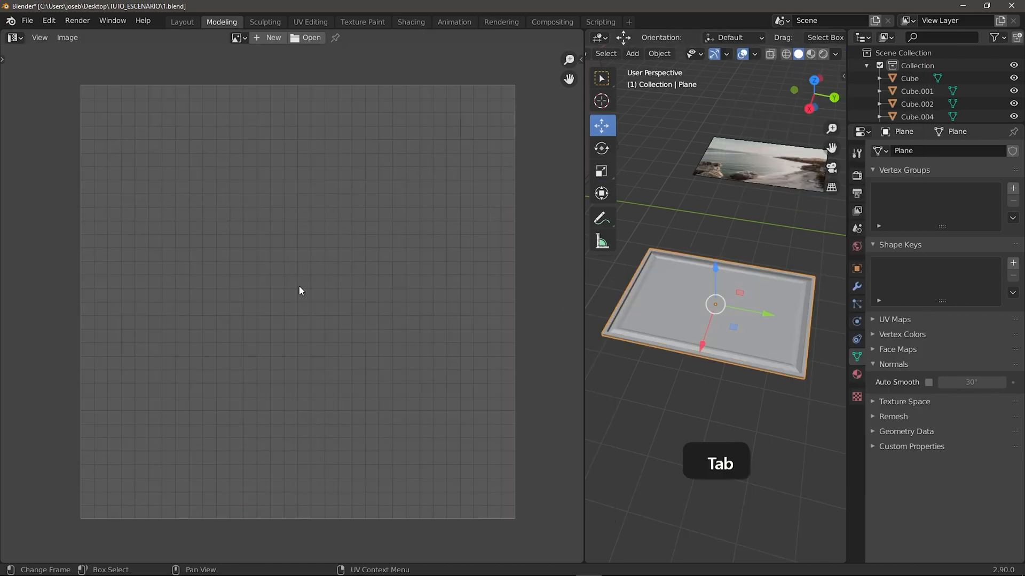
Unwrap all faces of the small cylindrical lamp between the panels with Smart UV Project and return to Object Mode
{"action": "scroll", "coordinate": [696, 315], "scroll_direction": "down", "scroll_amount": 3}
{"action": "middle_click_drag", "start_coordinate": [696, 315], "coordinate": [734, 211], "text": "shift"}
{"action": "key", "text": "KP_Decimal"}
{"action": "key", "text": "Tab"}
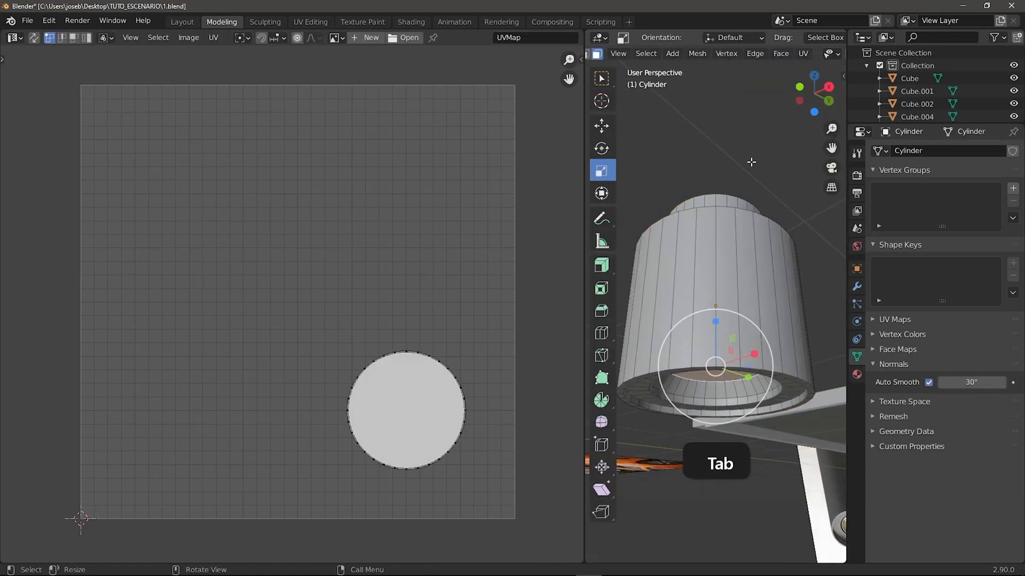
{"action": "key", "text": "a"}
{"action": "key", "text": "a"}
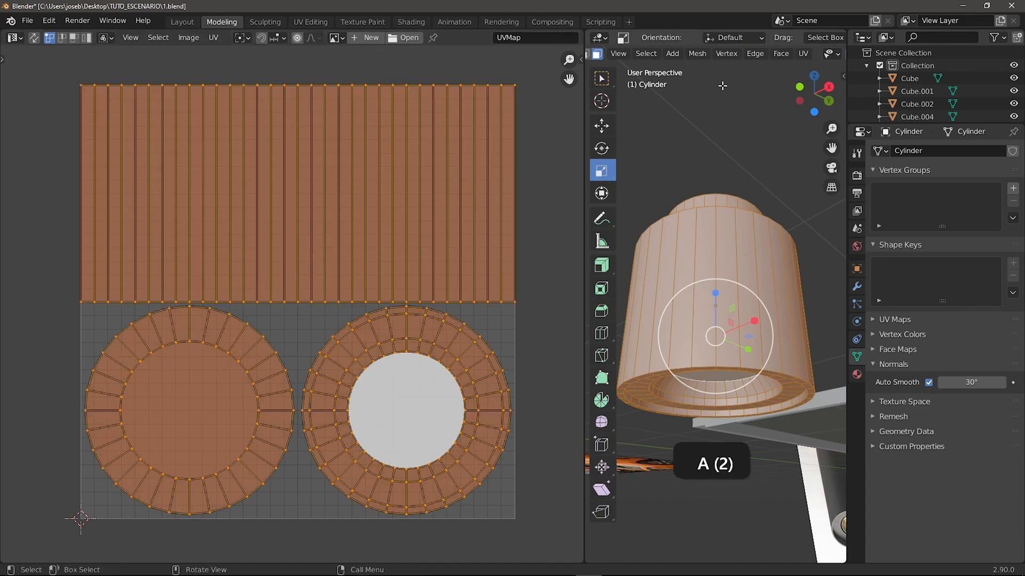
{"action": "left_click", "coordinate": [803, 54]}
{"action": "left_click", "coordinate": [829, 98]}
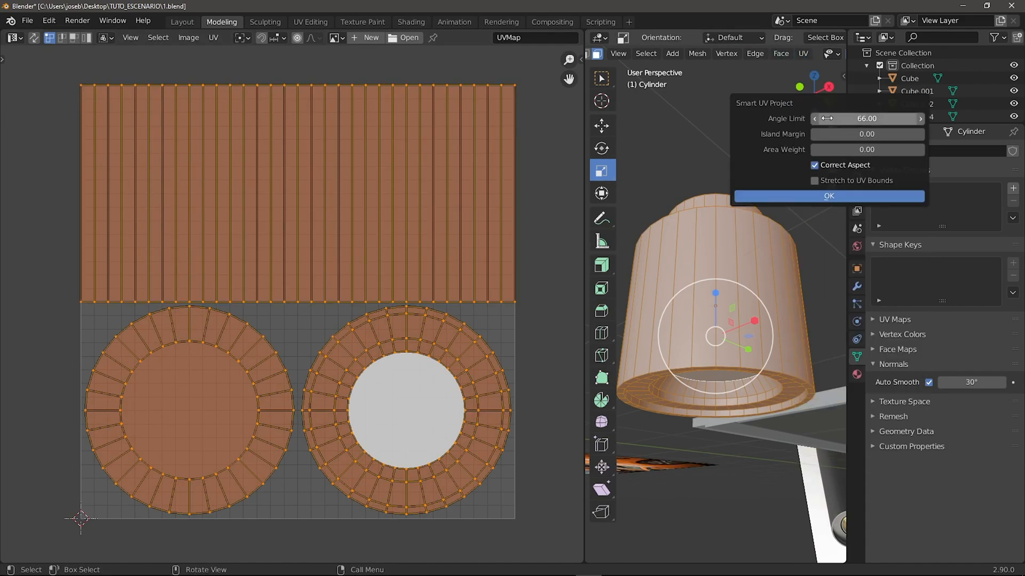
{"action": "left_click", "coordinate": [827, 198]}
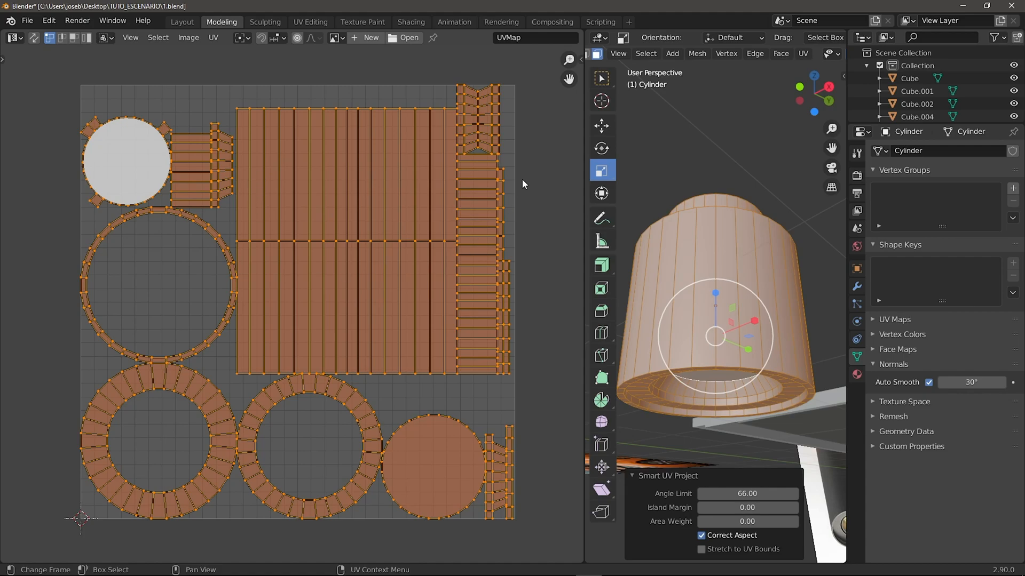
{"action": "key", "text": "Tab"}
{"action": "scroll", "coordinate": [676, 359], "scroll_direction": "down", "scroll_amount": 5}
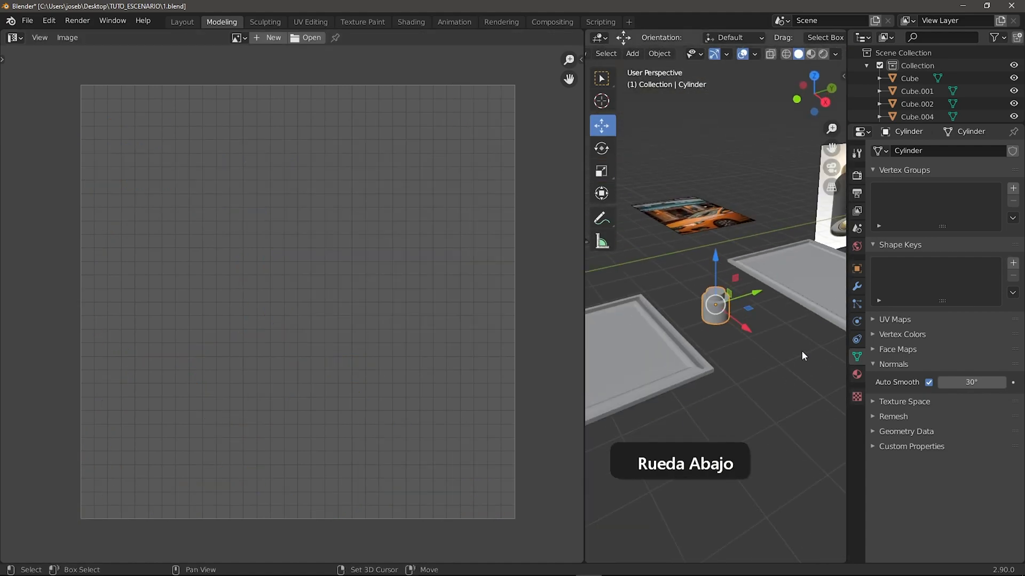
Unwrap all faces of the framed rectangular panel near the lamp image with Smart UV Project and return to Object Mode
{"action": "scroll", "coordinate": [697, 345], "scroll_direction": "up", "scroll_amount": 4}
{"action": "left_click", "coordinate": [694, 344]}
{"action": "middle_click_drag", "start_coordinate": [694, 344], "coordinate": [716, 329], "text": "shift"}
{"action": "key", "text": "Tab"}
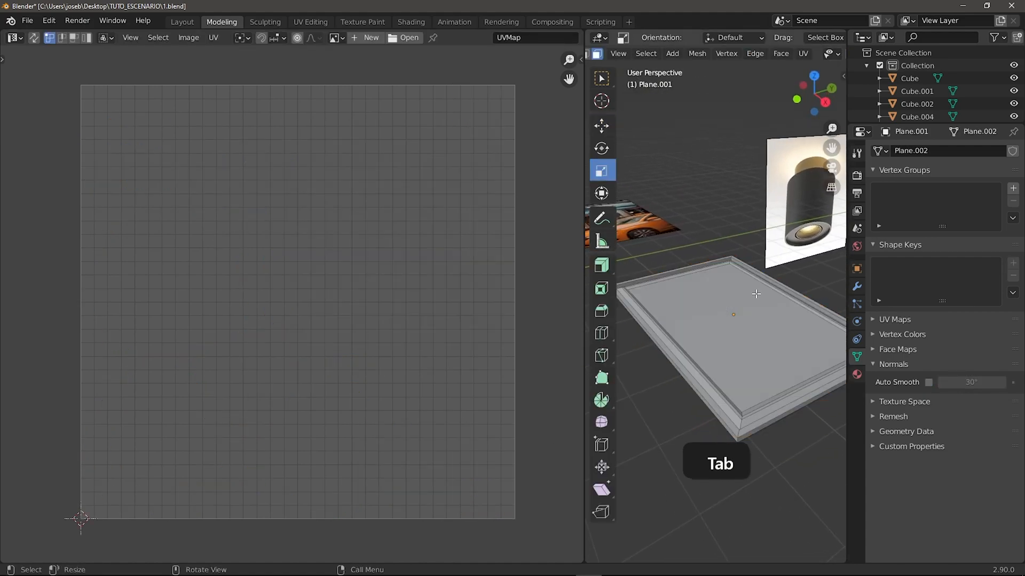
{"action": "key", "text": "a"}
{"action": "key", "text": "a"}
{"action": "left_click", "coordinate": [803, 53]}
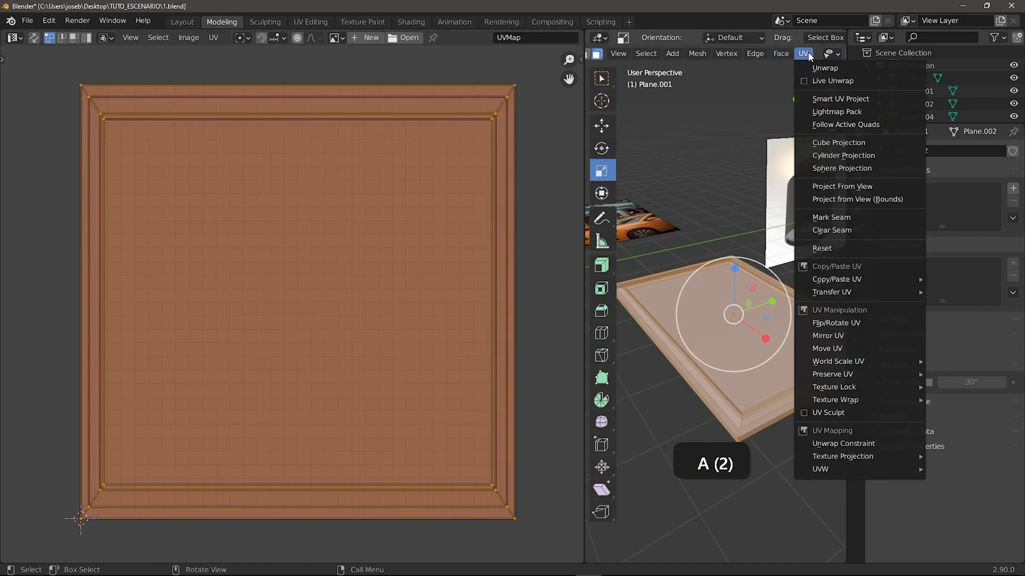
{"action": "left_click", "coordinate": [823, 100]}
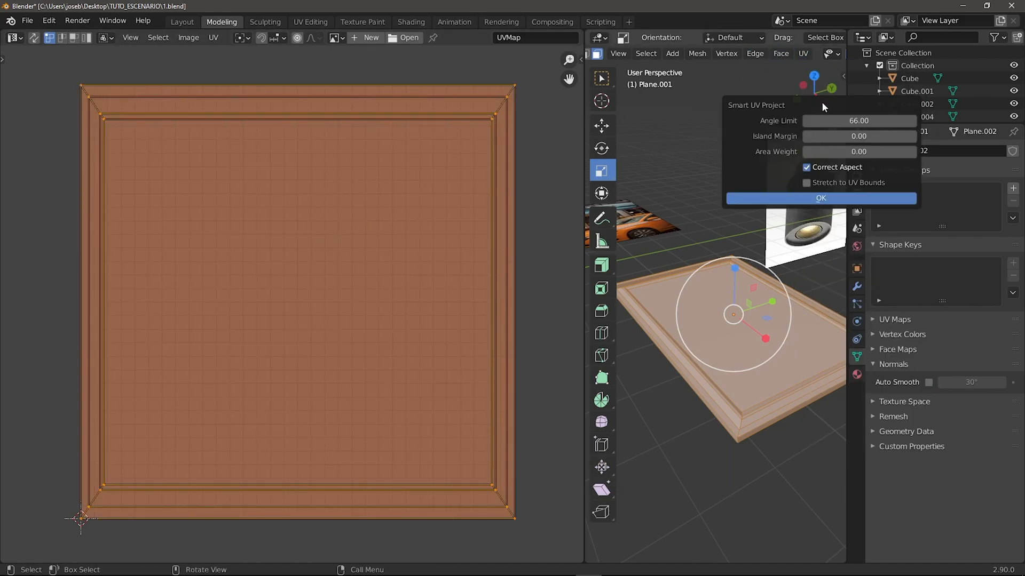
{"action": "left_click", "coordinate": [829, 197]}
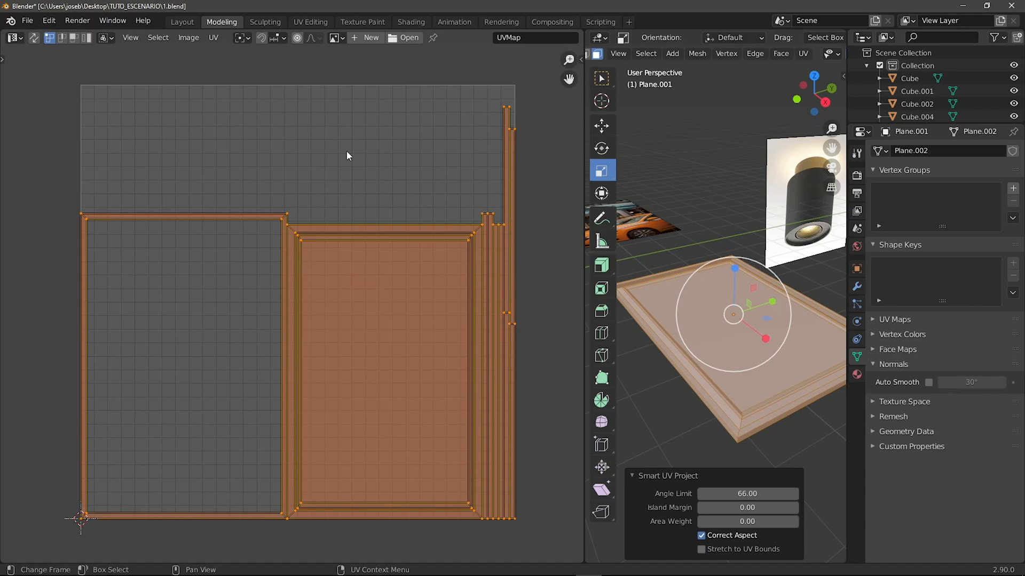
{"action": "key", "text": "Tab"}
Narrow the UV editor to enlarge the 3D viewport and bring the large box into view
{"action": "scroll", "coordinate": [704, 268], "scroll_direction": "down", "scroll_amount": 5}
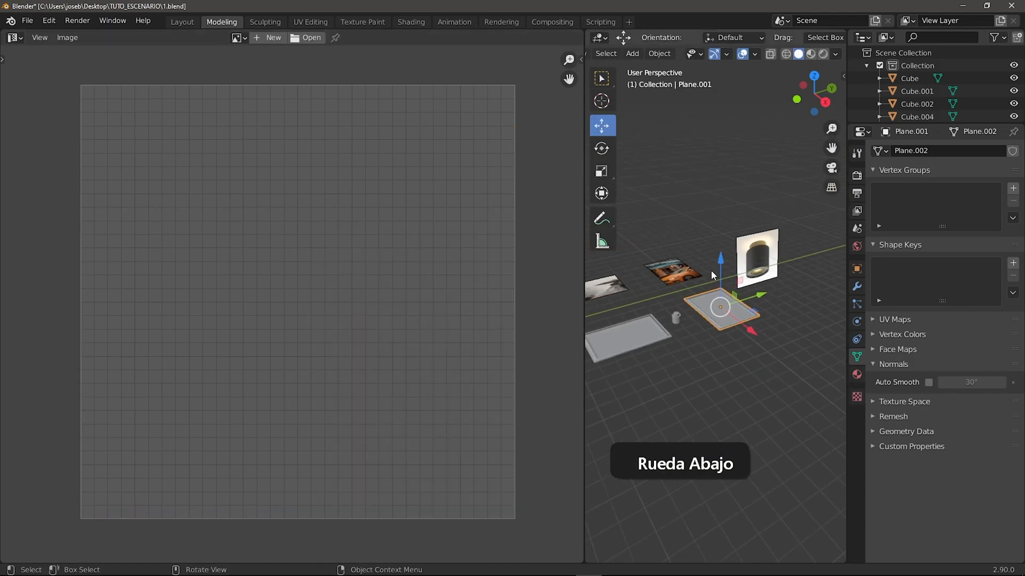
{"action": "left_click_drag", "start_coordinate": [584, 317], "coordinate": [212, 317]}
{"action": "middle_click_drag", "start_coordinate": [469, 353], "coordinate": [557, 337], "text": "shift"}
{"action": "scroll", "coordinate": [568, 342], "scroll_direction": "up", "scroll_amount": 3}
{"action": "scroll", "coordinate": [539, 337], "scroll_direction": "down", "scroll_amount": 1}
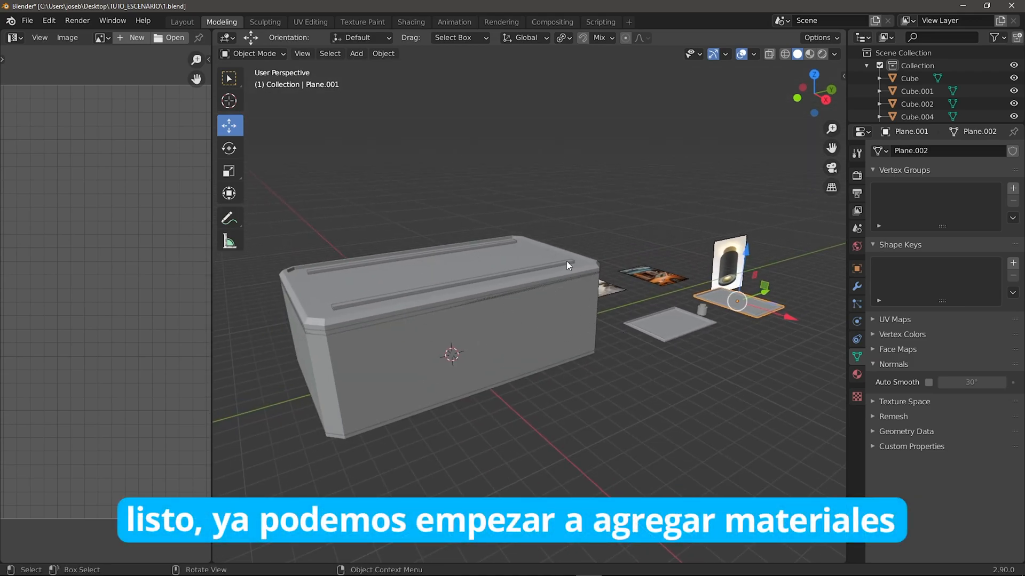
Select the large chamfered box and switch the viewport to Material Preview shading
{"action": "left_click", "coordinate": [558, 344]}
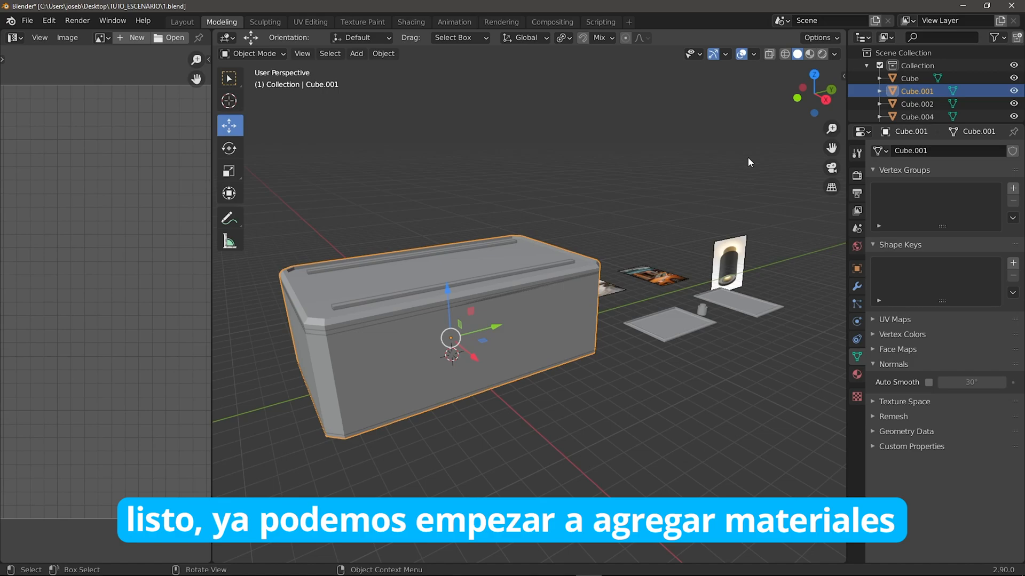
{"action": "left_click", "coordinate": [809, 56]}
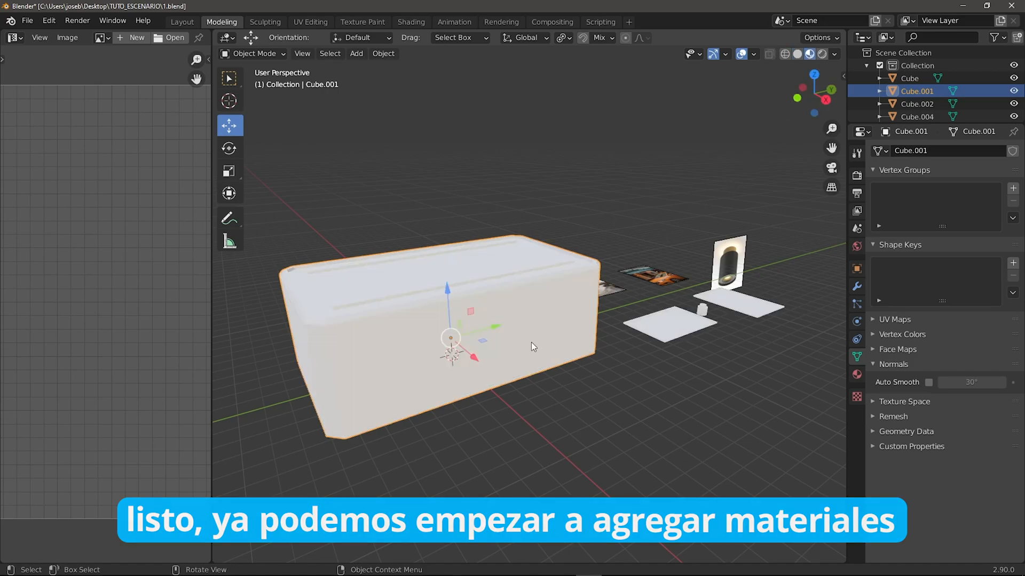
{"action": "key", "text": "KP_Decimal"}
{"action": "middle_click_drag", "start_coordinate": [530, 342], "coordinate": [529, 390]}
{"action": "scroll", "coordinate": [572, 273], "scroll_direction": "up", "scroll_amount": 5}
{"action": "scroll", "coordinate": [575, 355], "scroll_direction": "down", "scroll_amount": 5}
{"action": "scroll", "coordinate": [568, 345], "scroll_direction": "down", "scroll_amount": 3}
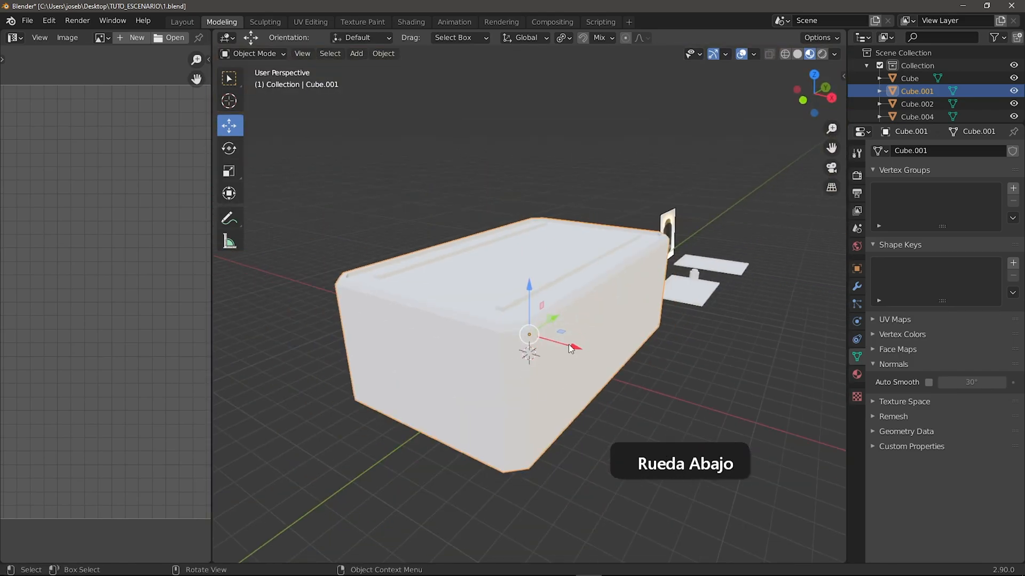
{"action": "key", "text": "g"}
{"action": "key", "text": "x"}
{"action": "right_click", "coordinate": [496, 312]}
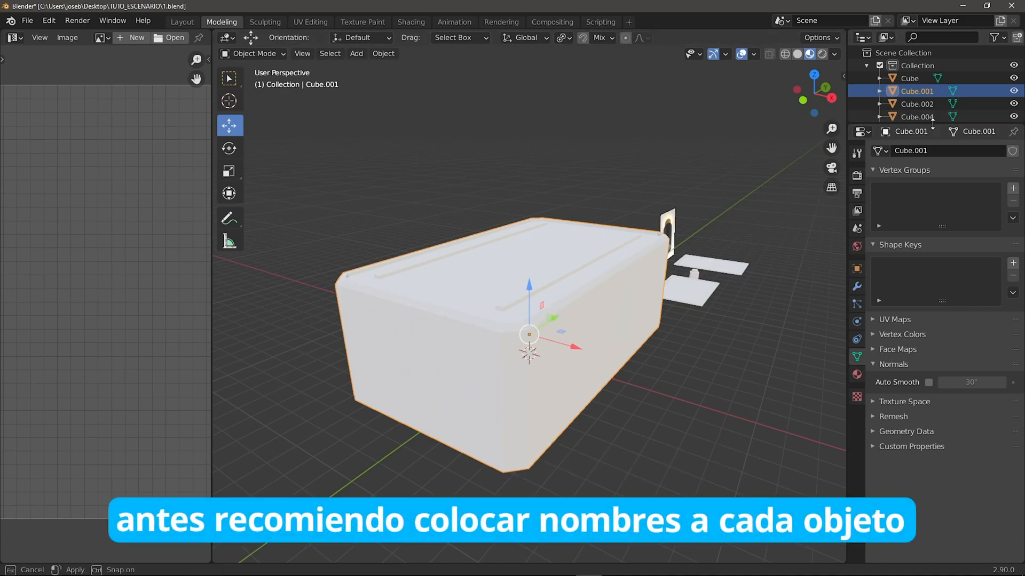
Expand the object list and rename the large box object as escenario
{"action": "left_click_drag", "start_coordinate": [932, 123], "coordinate": [932, 263]}
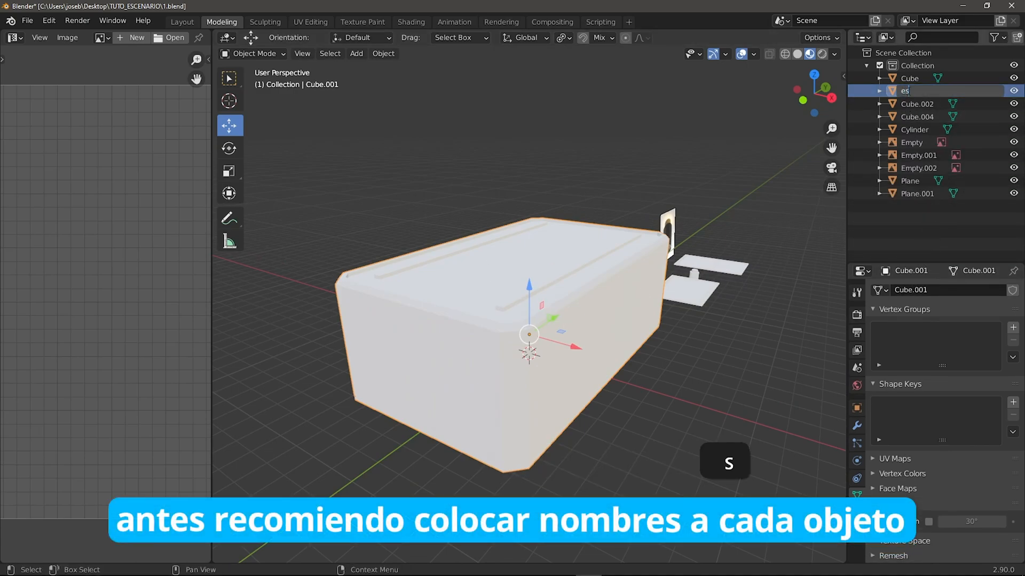
{"action": "type", "text": "io"}
{"action": "key", "text": "Return"}
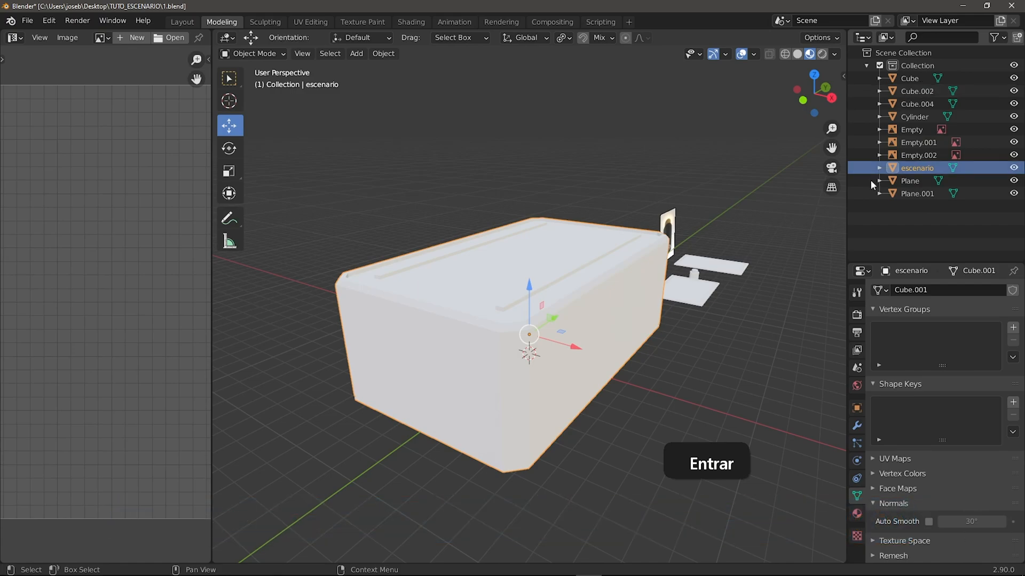
Create a new material on the escenario box and name it suelo_madera
{"action": "left_click", "coordinate": [856, 514]}
{"action": "left_click_drag", "start_coordinate": [942, 262], "coordinate": [942, 210]}
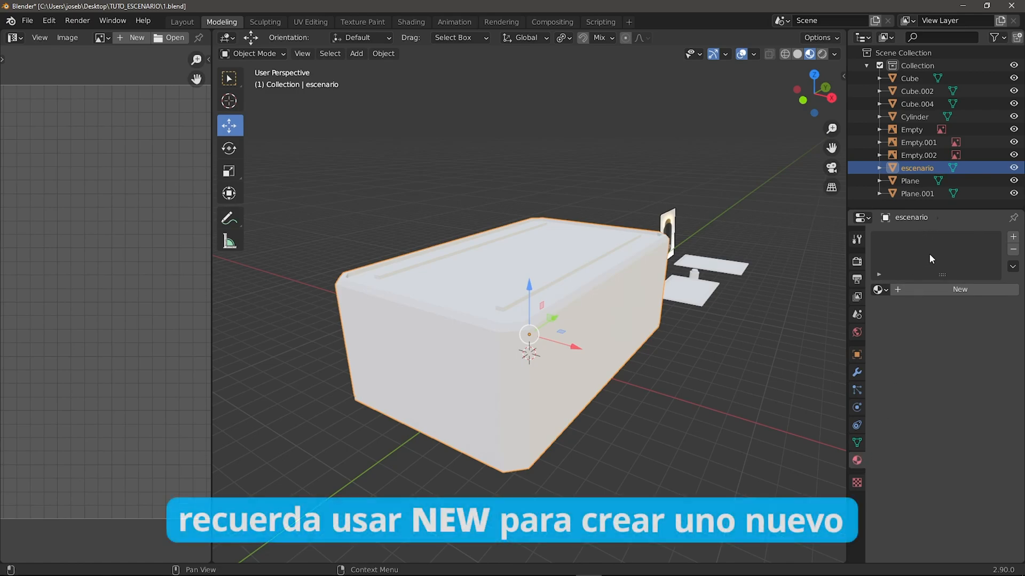
{"action": "left_click", "coordinate": [955, 291]}
{"action": "type", "text": "suelo_m"}
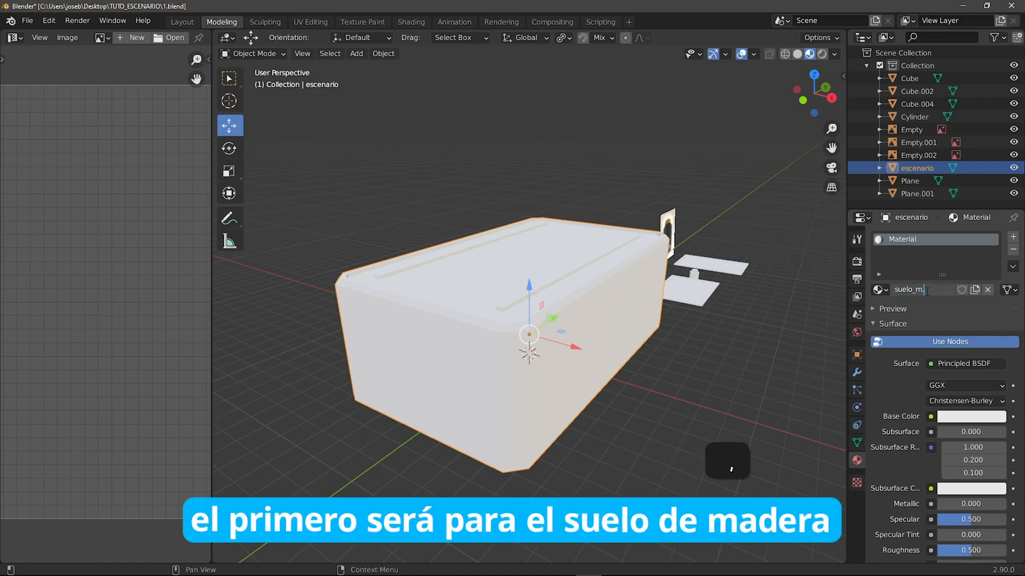
{"action": "type", "text": "a"}
{"action": "key", "text": "BackSpace"}
{"action": "key", "text": "BackSpace"}
{"action": "type", "text": "adera"}
{"action": "key", "text": "Return"}
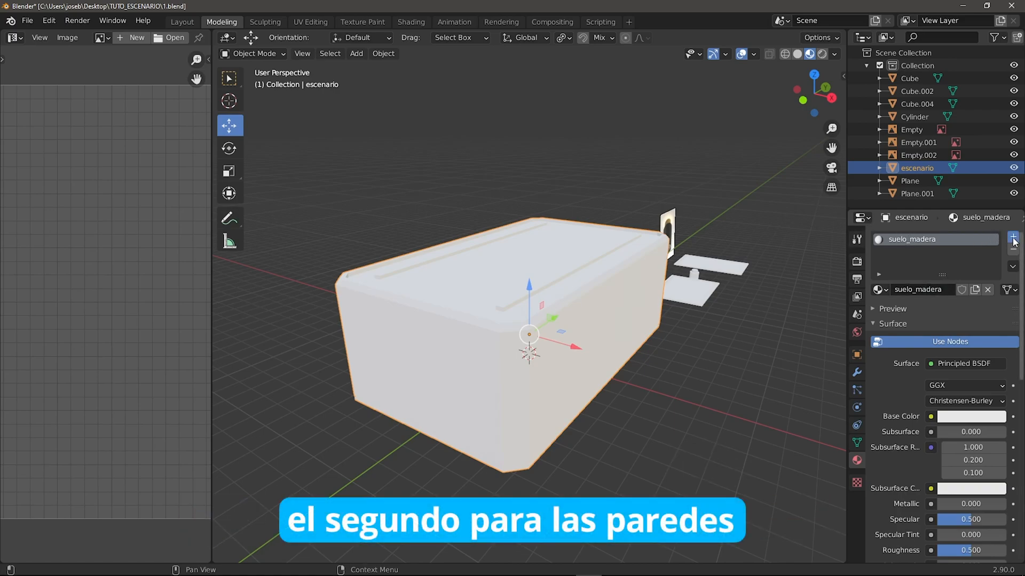
Add two more material slots to escenario with new materials named paredes and techo
{"action": "left_click", "coordinate": [1013, 236]}
{"action": "left_click", "coordinate": [926, 315]}
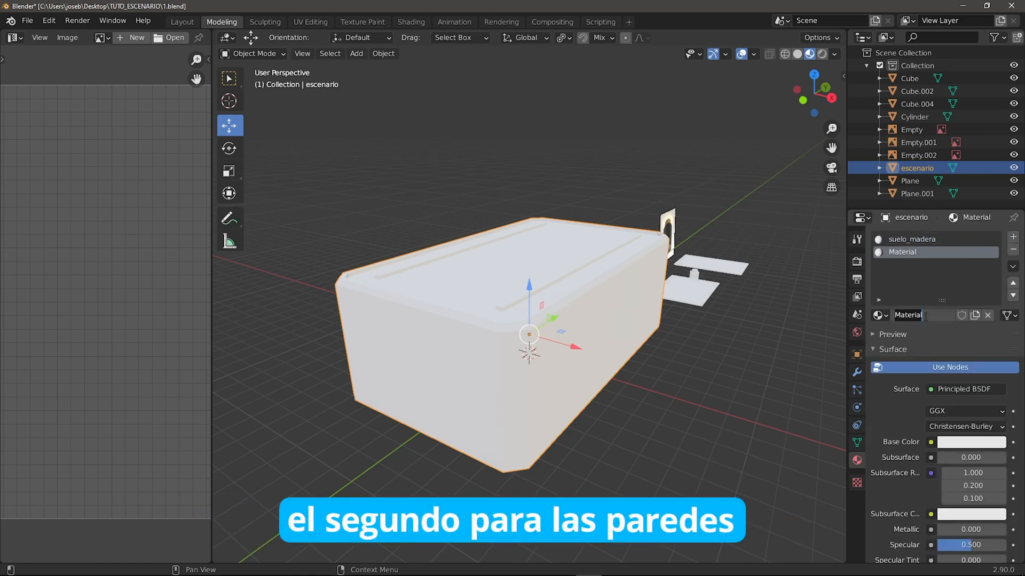
{"action": "type", "text": "paredes"}
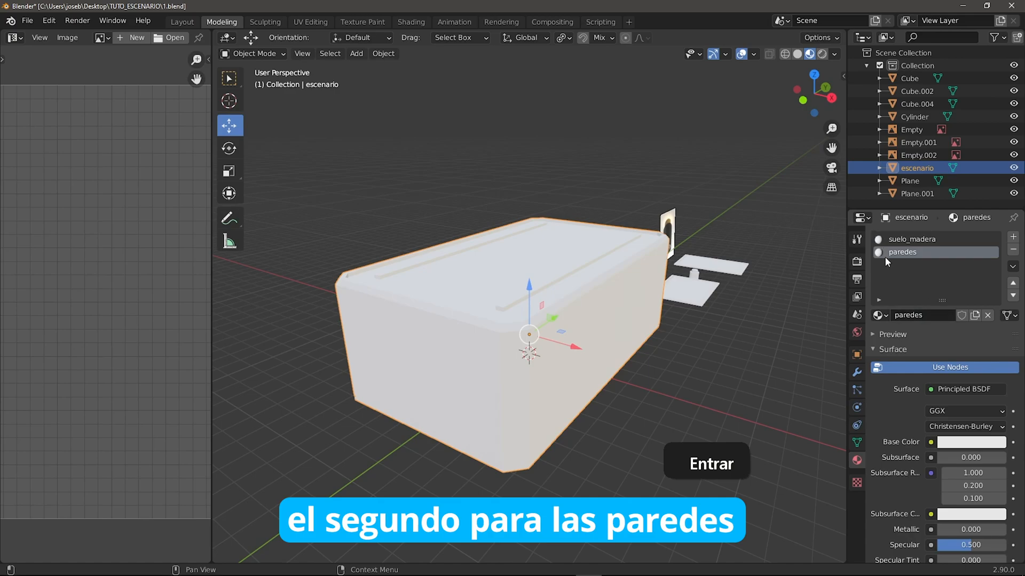
{"action": "left_click", "coordinate": [1013, 238]}
{"action": "left_click", "coordinate": [908, 315]}
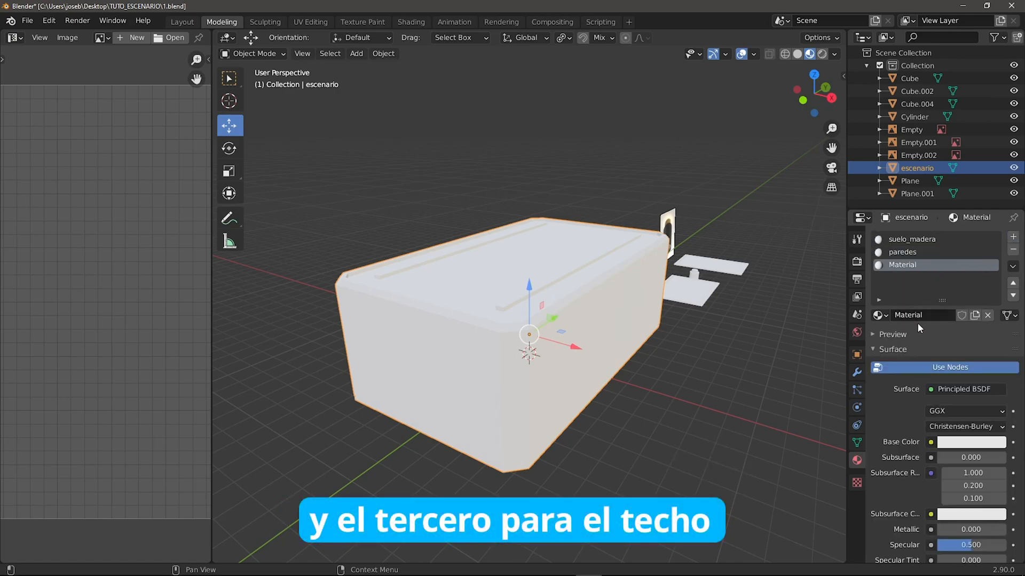
{"action": "type", "text": "techo"}
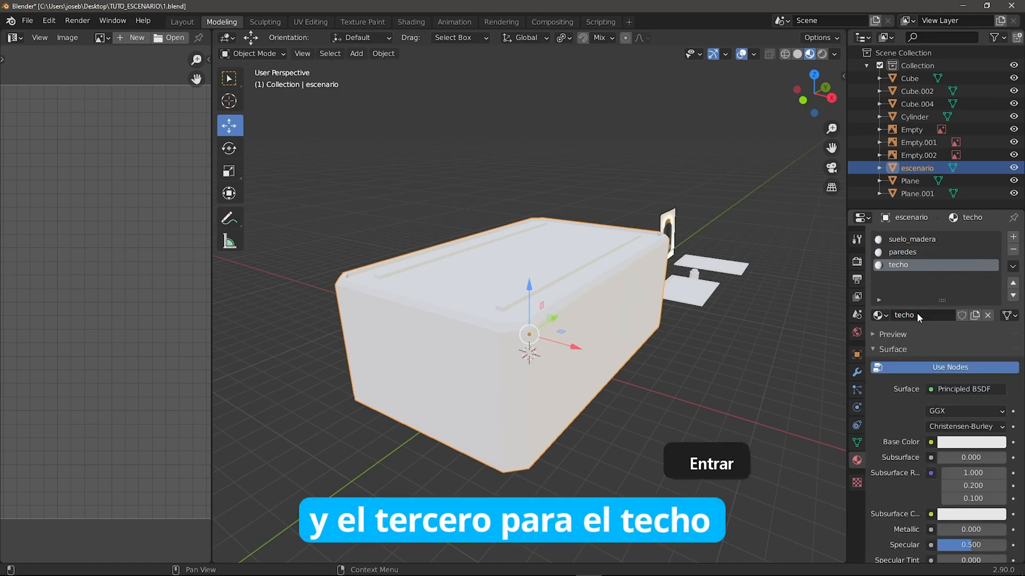
Set the base color of the suelo_madera material to a light pinkish violet
{"action": "left_click", "coordinate": [901, 240]}
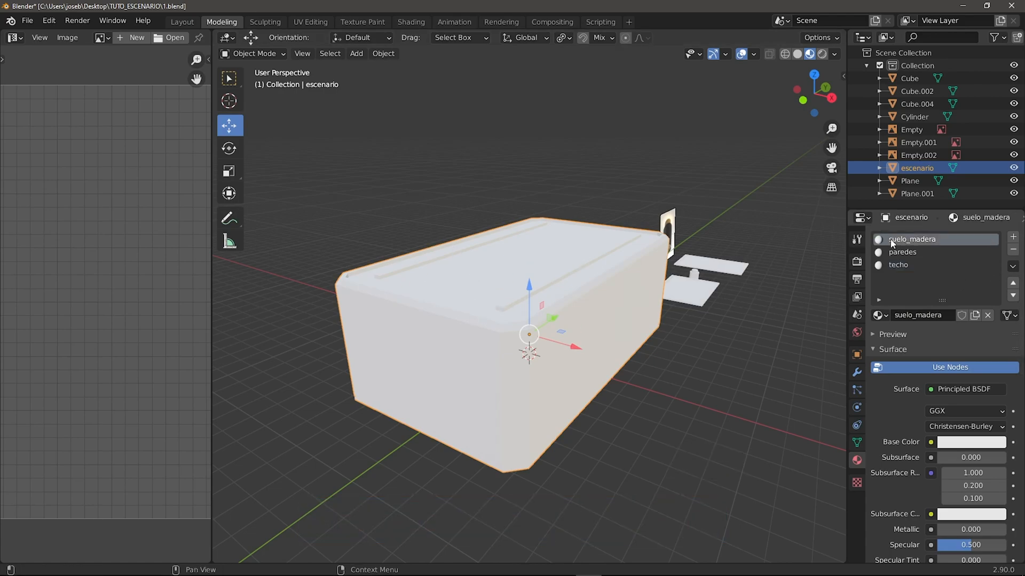
{"action": "scroll", "coordinate": [896, 443], "scroll_direction": "down", "scroll_amount": 5}
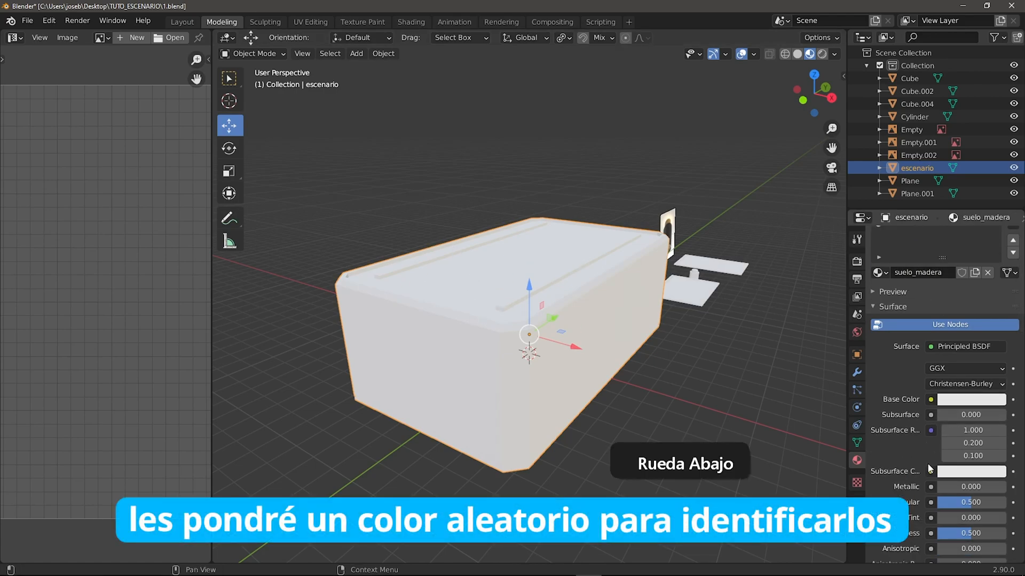
{"action": "left_click", "coordinate": [948, 317]}
{"action": "mouse_move", "coordinate": [937, 177]}
{"action": "left_mouse_down"}
{"action": "mouse_move", "coordinate": [949, 206]}
{"action": "mouse_move", "coordinate": [940, 177]}
{"action": "mouse_move", "coordinate": [960, 179]}
{"action": "mouse_move", "coordinate": [953, 187]}
{"action": "left_mouse_up"}
{"action": "scroll", "coordinate": [893, 293], "scroll_direction": "up", "scroll_amount": 4}
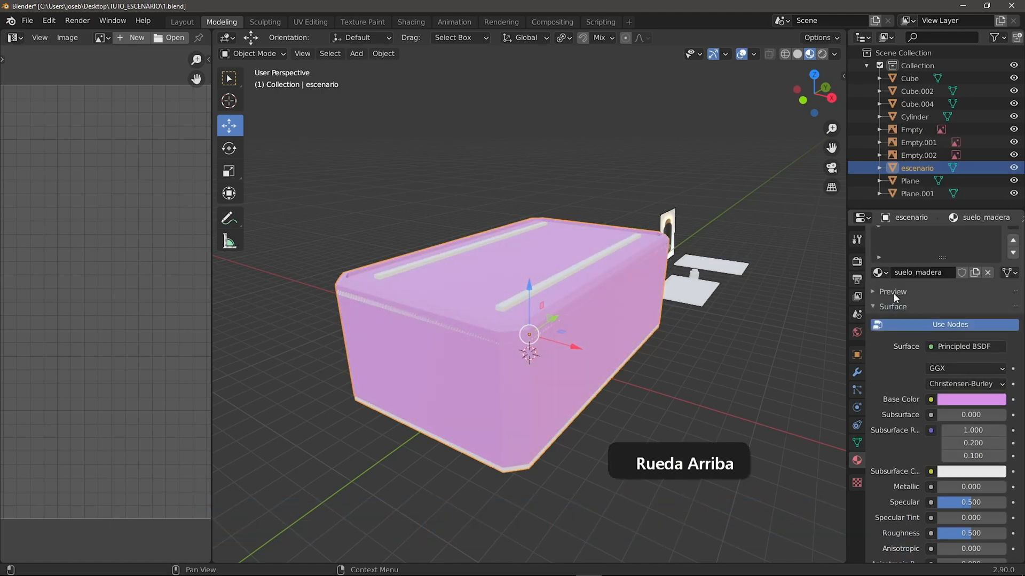
Set the base color of the paredes material to a pale yellowish green
{"action": "scroll", "coordinate": [894, 293], "scroll_direction": "up", "scroll_amount": 2}
{"action": "left_click", "coordinate": [921, 251]}
{"action": "left_click", "coordinate": [965, 442]}
{"action": "left_click_drag", "start_coordinate": [939, 305], "coordinate": [933, 305]}
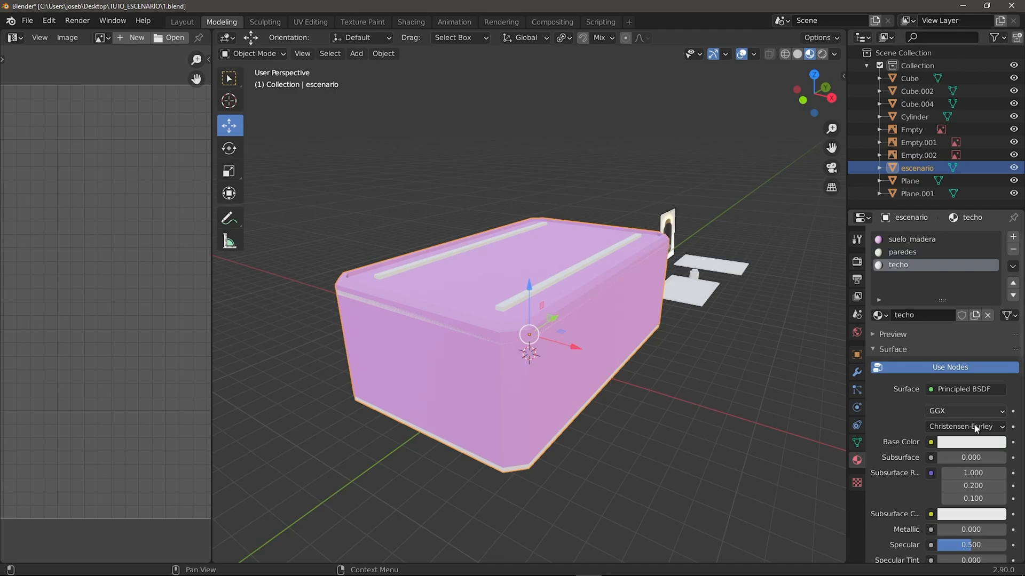
Darken the base color of the techo material to grey with an HSV value of 0.244
{"action": "left_click", "coordinate": [975, 443]}
{"action": "left_click_drag", "start_coordinate": [998, 296], "coordinate": [996, 330]}
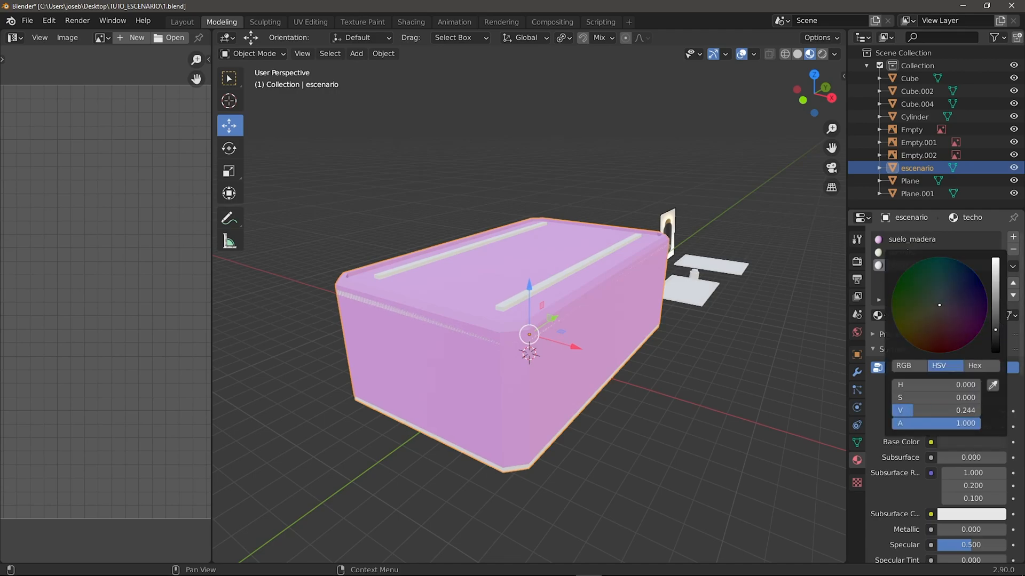
{"action": "middle_click_drag", "start_coordinate": [734, 338], "coordinate": [614, 331]}
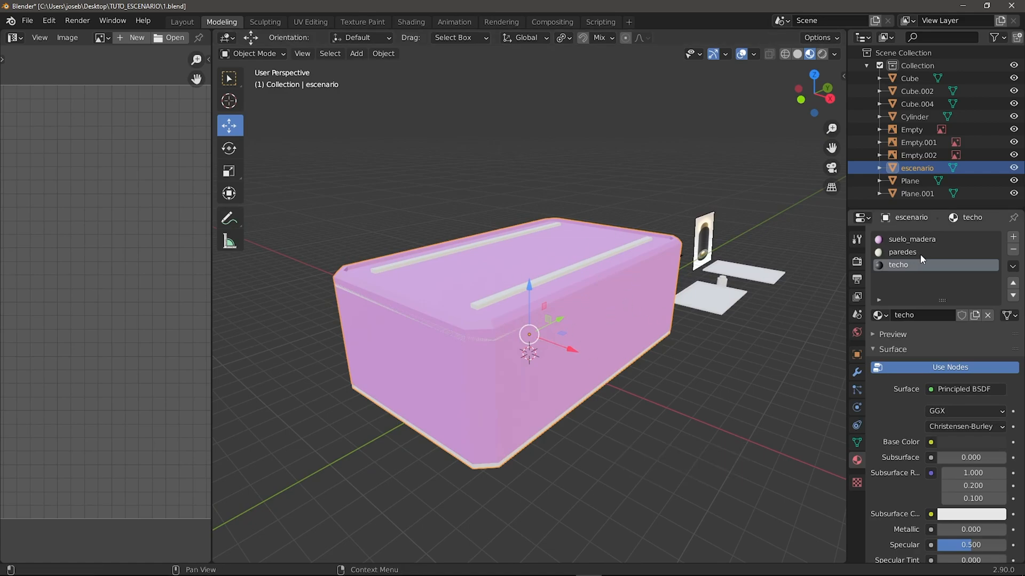
In Edit Mode, select all the side wall faces of the box, including the chamfered corners, and assign them the paredes material
{"action": "left_click", "coordinate": [909, 252]}
{"action": "key", "text": "Tab"}
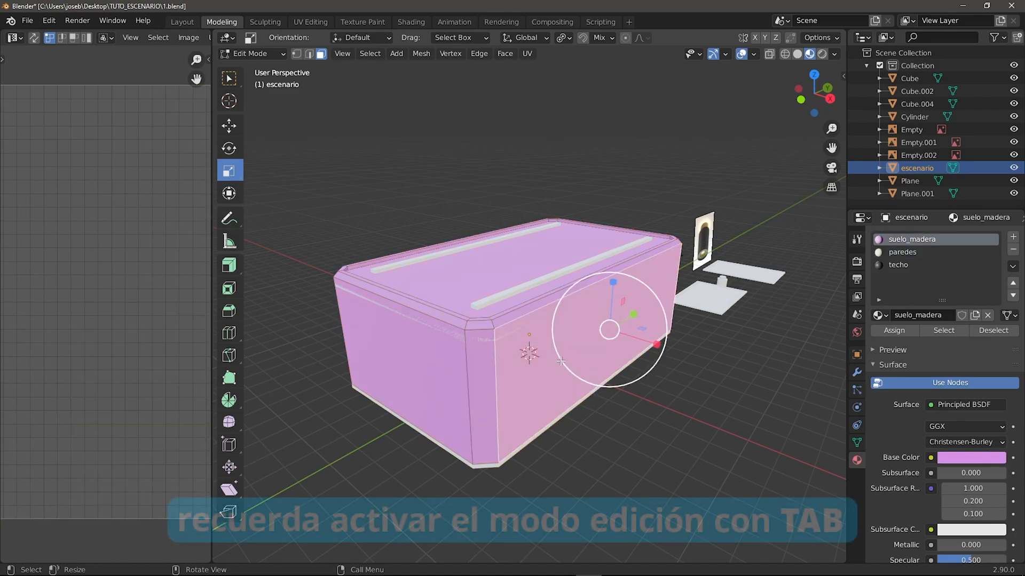
{"action": "scroll", "coordinate": [579, 321], "scroll_direction": "up", "scroll_amount": 2}
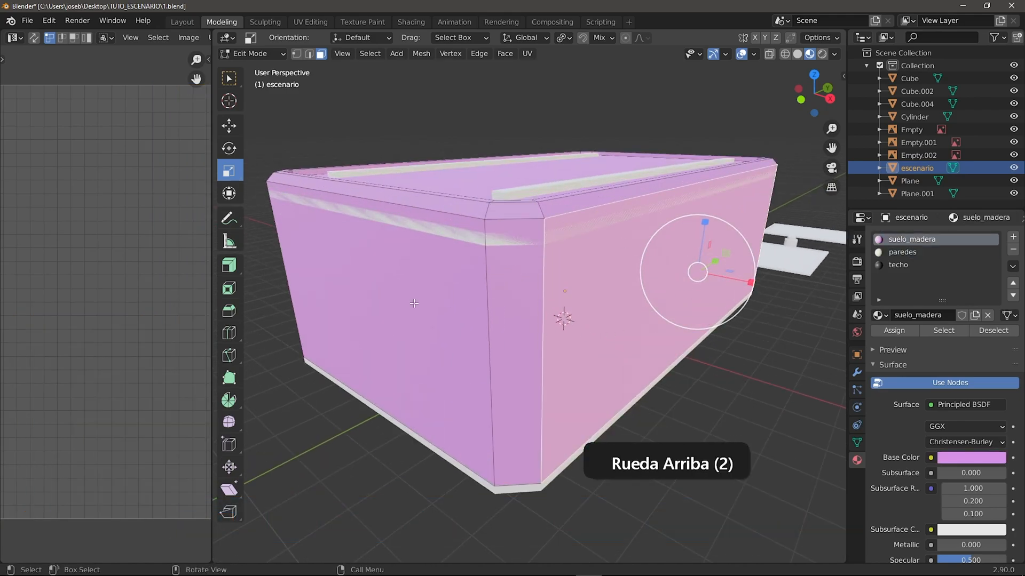
{"action": "left_click", "coordinate": [516, 318], "text": "shift"}
{"action": "scroll", "coordinate": [539, 299], "scroll_direction": "down", "scroll_amount": 1}
{"action": "mouse_move", "coordinate": [539, 299]}
{"action": "middle_mouse_down"}
{"action": "mouse_move", "coordinate": [533, 308]}
{"action": "mouse_move", "coordinate": [549, 312]}
{"action": "middle_mouse_up"}
{"action": "left_click", "coordinate": [594, 339], "text": "shift"}
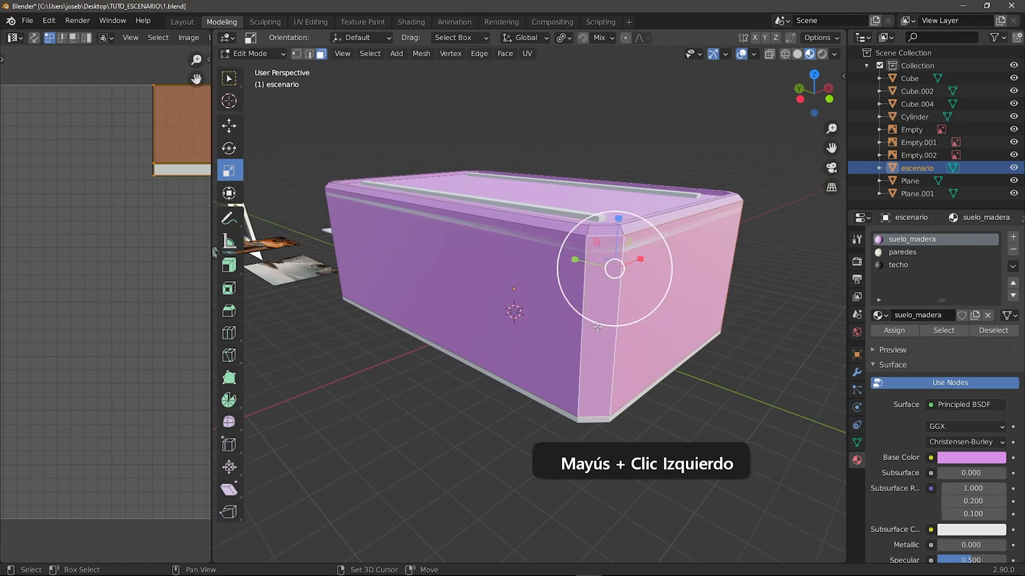
{"action": "left_click", "coordinate": [460, 291], "text": "shift"}
{"action": "middle_click_drag", "start_coordinate": [459, 291], "coordinate": [592, 295]}
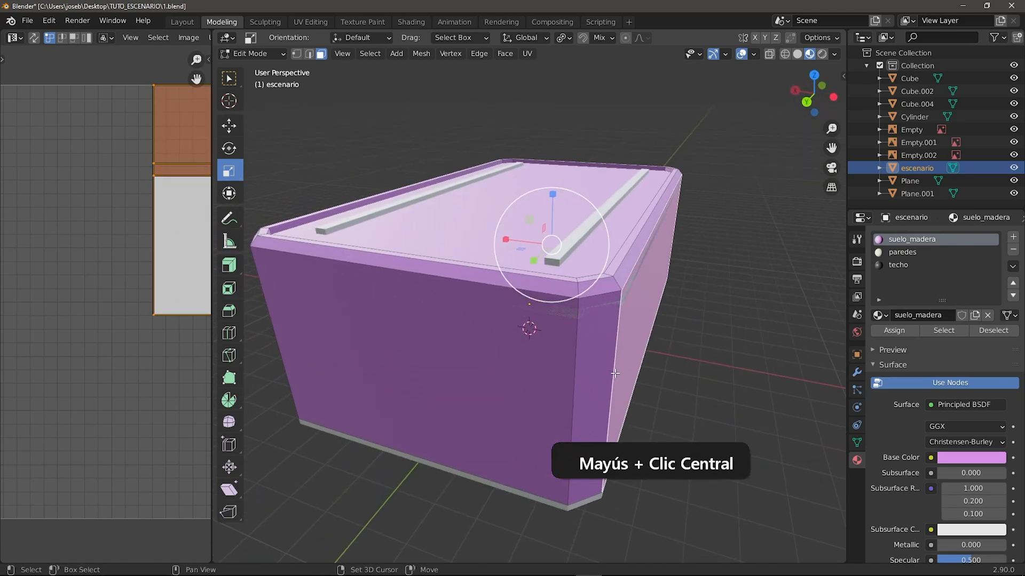
{"action": "left_click", "coordinate": [608, 376], "text": "shift"}
{"action": "left_click", "coordinate": [483, 357], "text": "shift"}
{"action": "middle_click_drag", "start_coordinate": [471, 371], "coordinate": [592, 362]}
{"action": "middle_click_drag", "start_coordinate": [712, 351], "coordinate": [617, 347], "text": "shift"}
{"action": "left_click", "coordinate": [901, 252]}
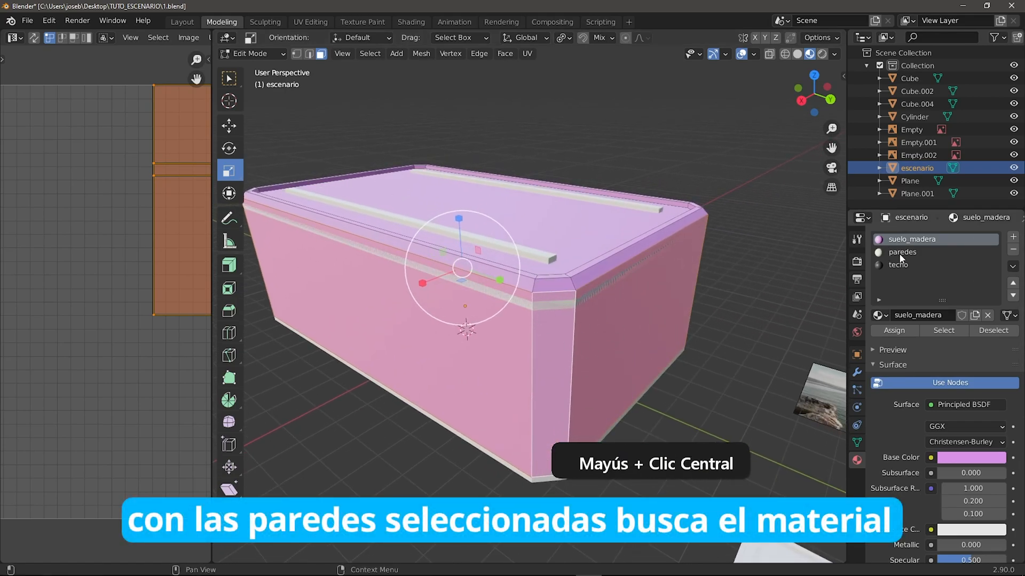
{"action": "left_click", "coordinate": [895, 331]}
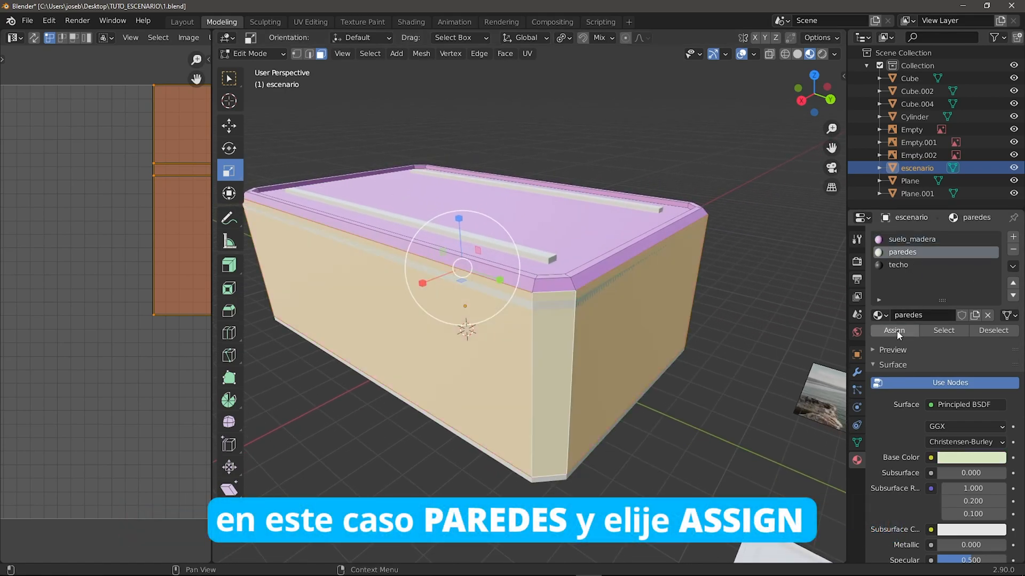
Select the large ceiling face on top of the escenario box, between the two long beams
{"action": "middle_click_drag", "start_coordinate": [587, 331], "coordinate": [536, 271]}
{"action": "left_click", "coordinate": [536, 271]}
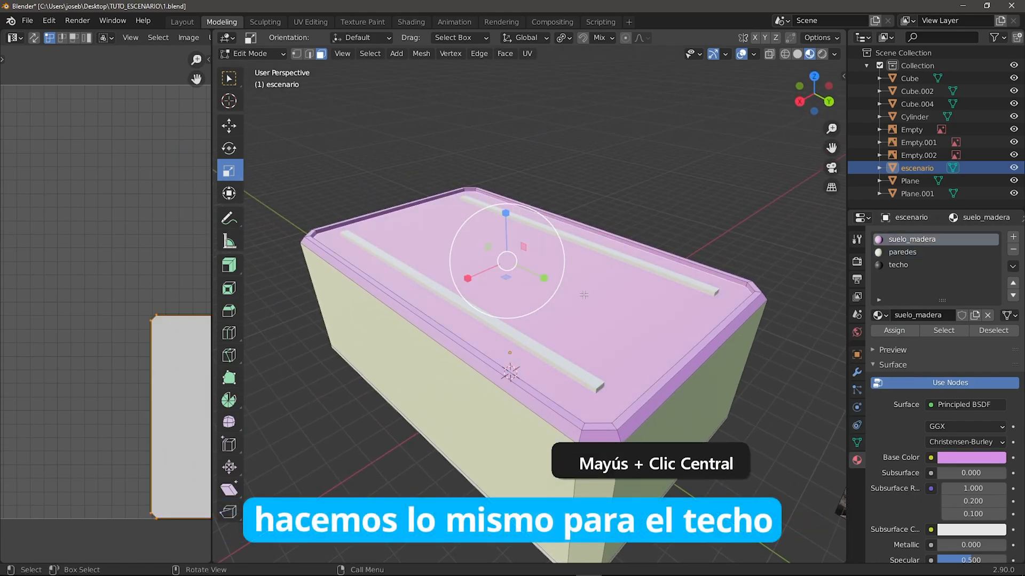
{"action": "scroll", "coordinate": [581, 293], "scroll_direction": "up", "scroll_amount": 3}
{"action": "scroll", "coordinate": [524, 382], "scroll_direction": "down", "scroll_amount": 3}
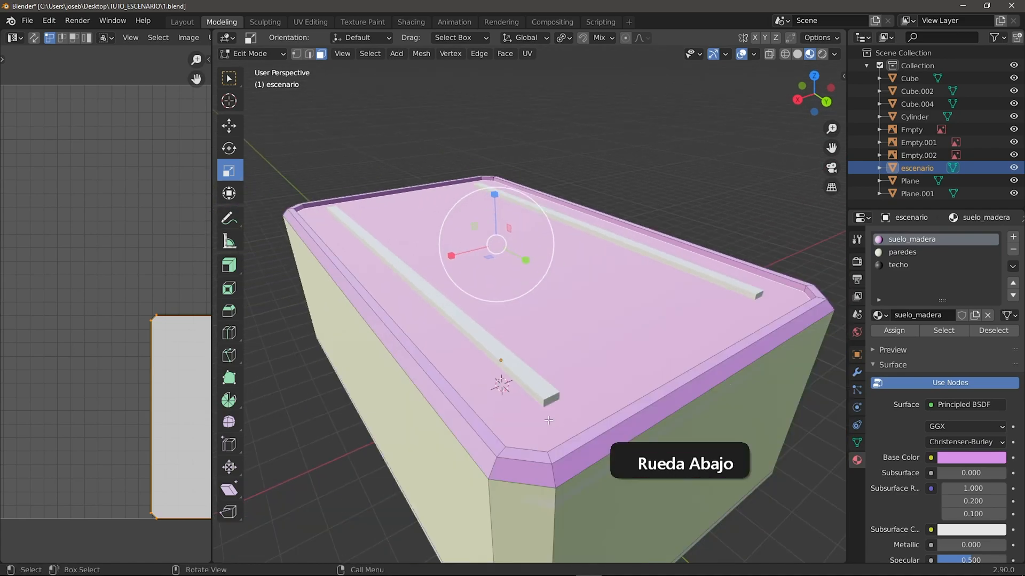
{"action": "middle_click_drag", "start_coordinate": [523, 381], "coordinate": [514, 358], "text": "shift"}
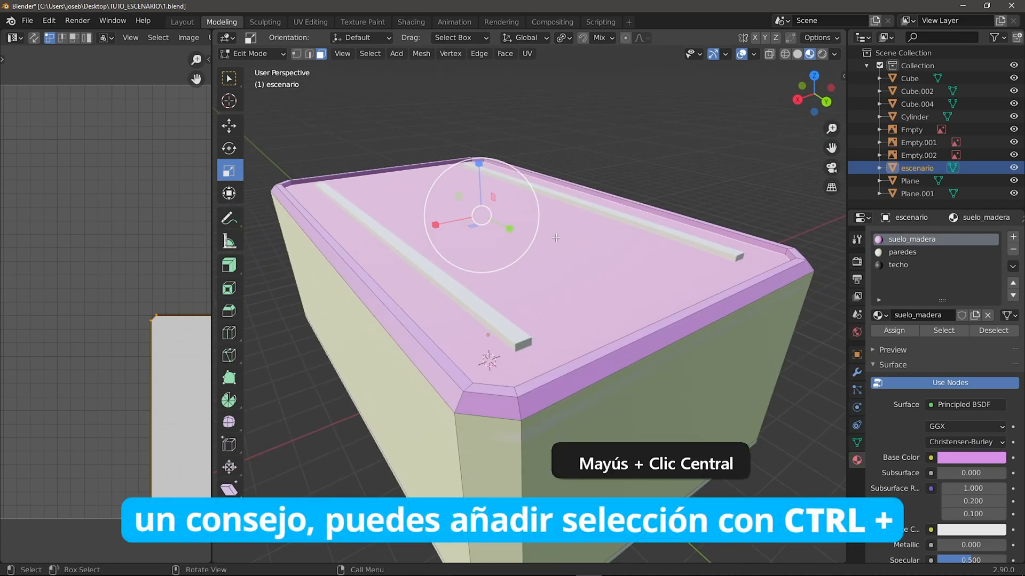
Grow the selection from the ceiling face by two steps to include the surrounding bevelled rim
{"action": "key", "text": "ctrl"}
{"action": "key", "text": "ctrl+KP_Add"}
{"action": "key", "text": "ctrl+KP_Add"}
{"action": "scroll", "coordinate": [547, 297], "scroll_direction": "up", "scroll_amount": 3}
{"action": "middle_click_drag", "start_coordinate": [546, 298], "coordinate": [518, 312], "text": "ctrl"}
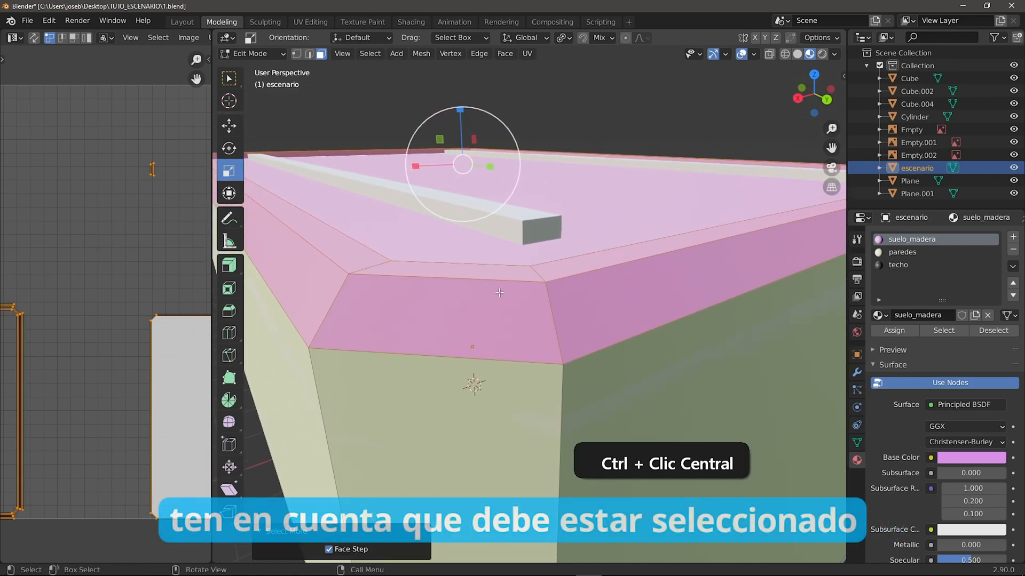
{"action": "key", "text": "ctrl+KP_Subtract"}
{"action": "key", "text": "ctrl+KP_Subtract"}
{"action": "key", "text": "ctrl+KP_Add"}
{"action": "key", "text": "ctrl+KP_Add"}
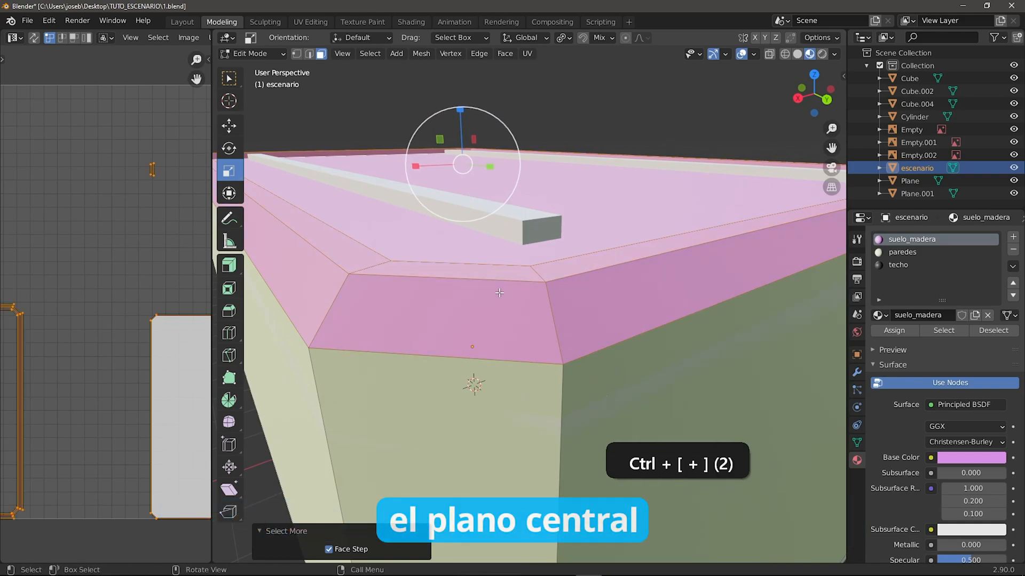
Assign the techo material to the selected ceiling and rim faces and return to Object Mode
{"action": "left_click", "coordinate": [901, 267]}
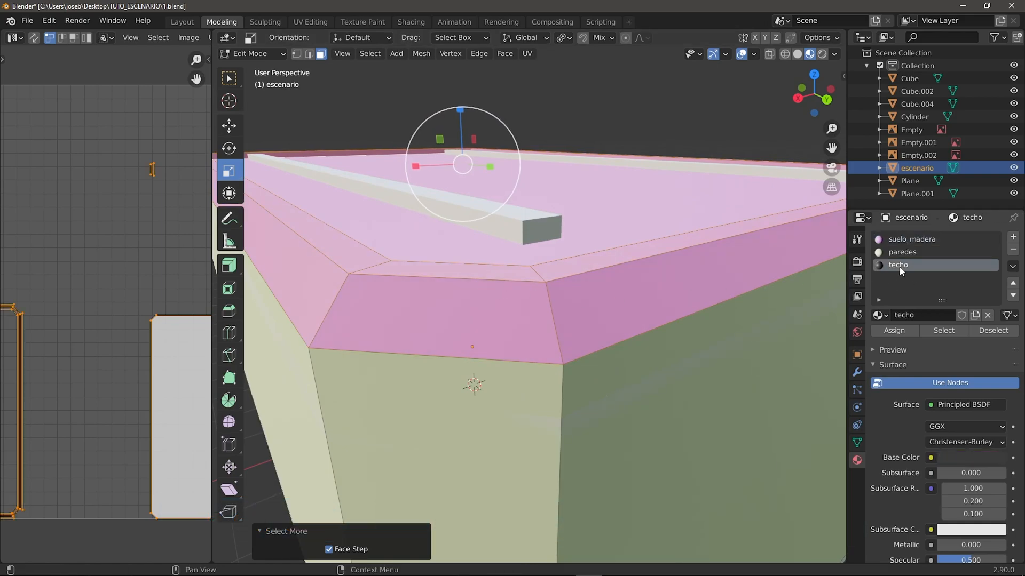
{"action": "left_click", "coordinate": [901, 332]}
{"action": "scroll", "coordinate": [598, 321], "scroll_direction": "down", "scroll_amount": 4}
{"action": "middle_click_drag", "start_coordinate": [597, 320], "coordinate": [519, 344]}
{"action": "key", "text": "Tab"}
{"action": "scroll", "coordinate": [615, 331], "scroll_direction": "up", "scroll_amount": 8}
{"action": "scroll", "coordinate": [568, 323], "scroll_direction": "up", "scroll_amount": 3}
{"action": "scroll", "coordinate": [544, 288], "scroll_direction": "down", "scroll_amount": 8}
{"action": "scroll", "coordinate": [520, 344], "scroll_direction": "up", "scroll_amount": 3}
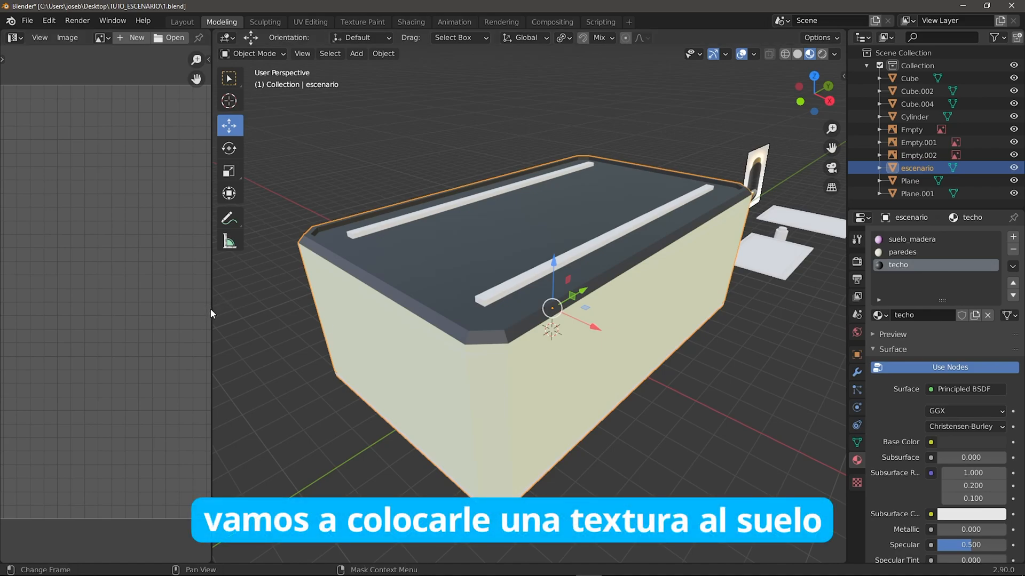
Widen the UV editor area and switch it to the Shader Editor with the nodes of the suelo_madera material
{"action": "left_click_drag", "start_coordinate": [212, 309], "coordinate": [447, 332]}
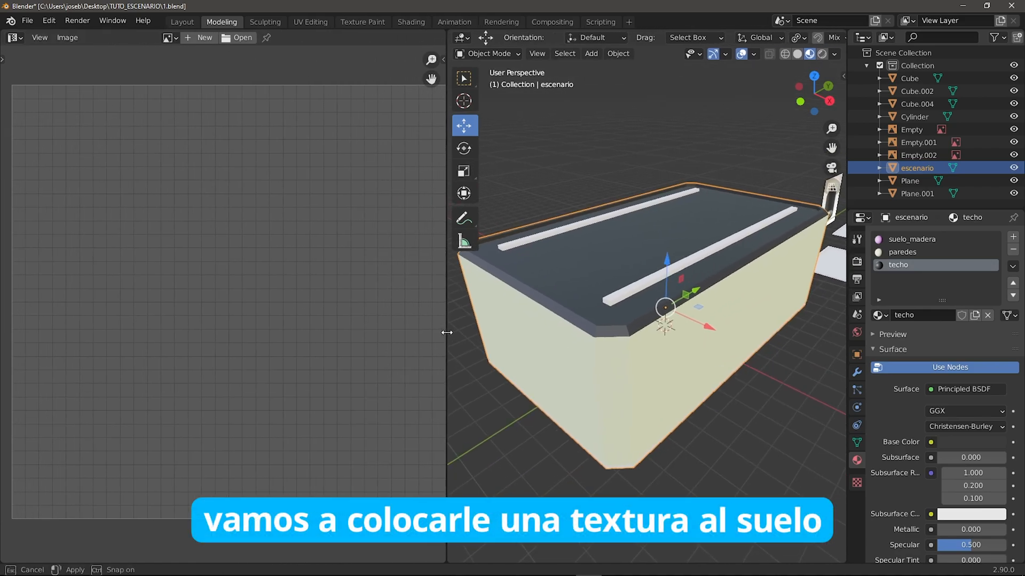
{"action": "left_click", "coordinate": [910, 240]}
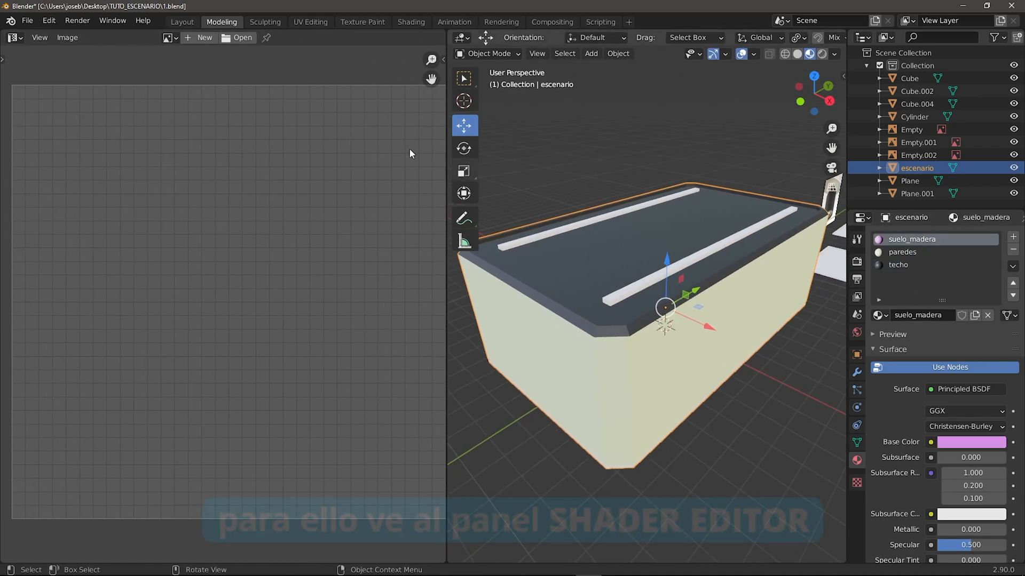
{"action": "left_click", "coordinate": [16, 37]}
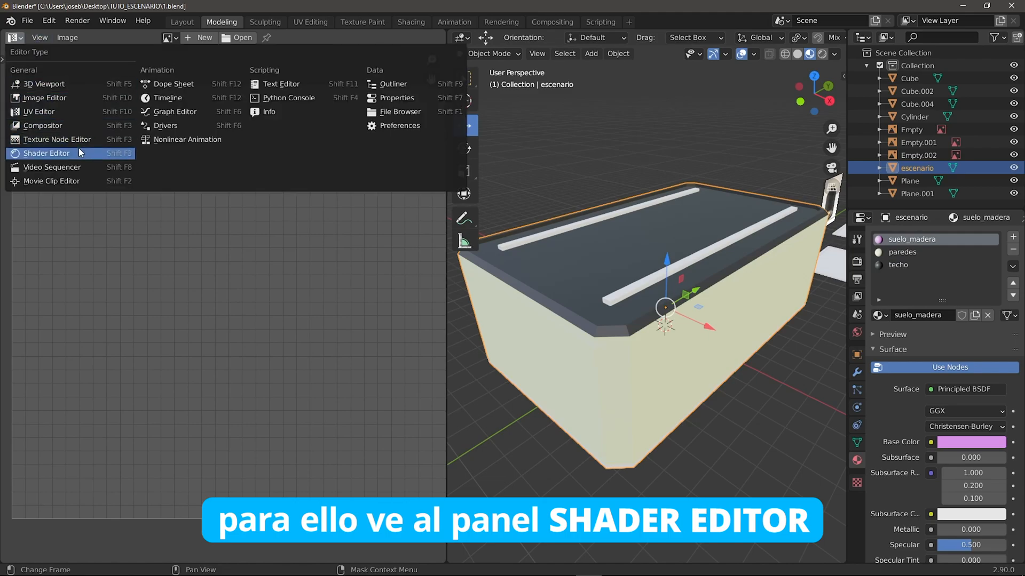
{"action": "left_click", "coordinate": [58, 153]}
{"action": "middle_click_drag", "start_coordinate": [156, 284], "coordinate": [167, 263]}
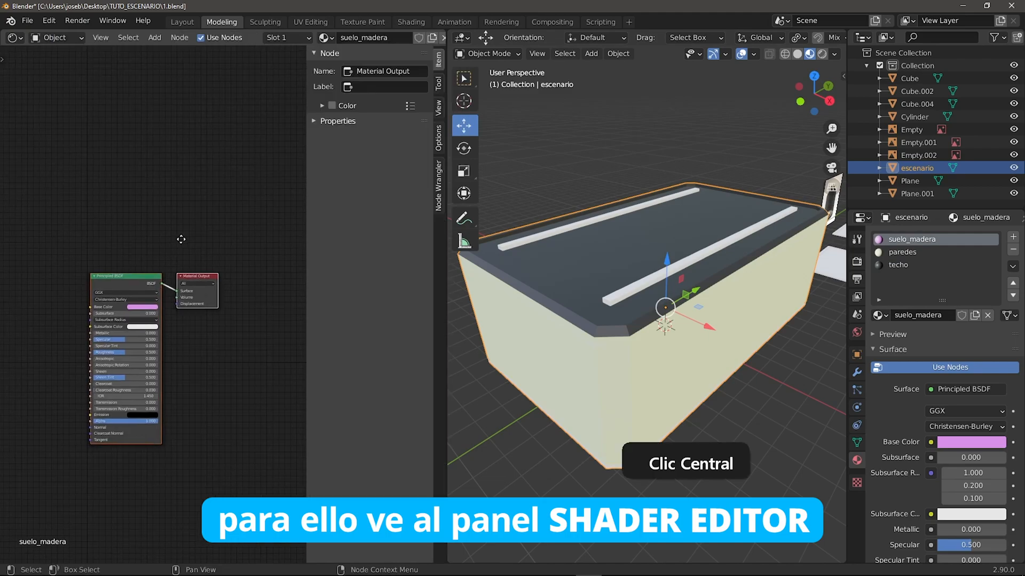
{"action": "scroll", "coordinate": [210, 209], "scroll_direction": "up", "scroll_amount": 3}
{"action": "scroll", "coordinate": [210, 208], "scroll_direction": "up", "scroll_amount": 1}
{"action": "middle_click_drag", "start_coordinate": [172, 202], "coordinate": [169, 203]}
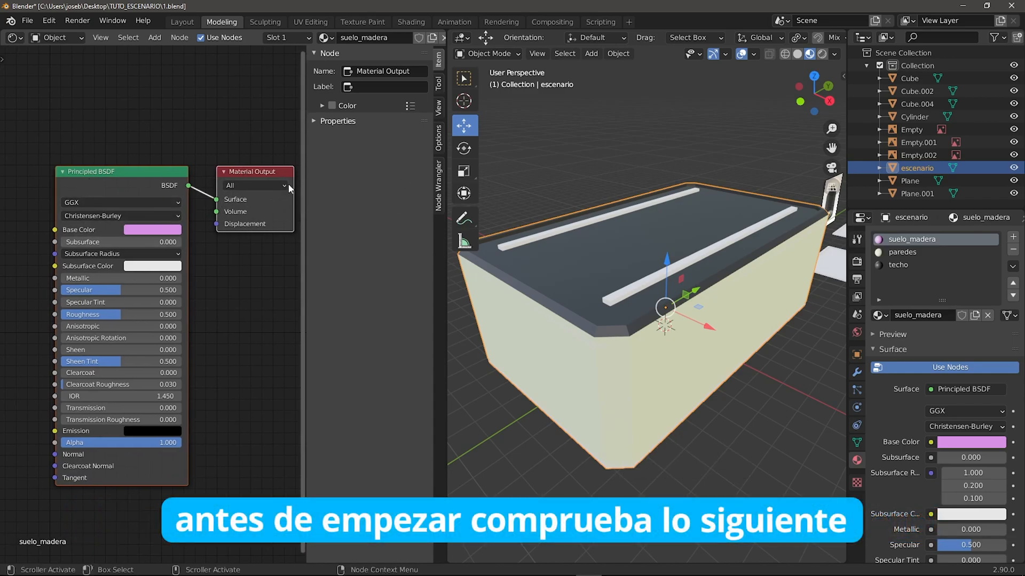
Search the add-on preferences for "node wra" to check whether Node Wrangler is enabled, and close the preferences
{"action": "left_click", "coordinate": [54, 21]}
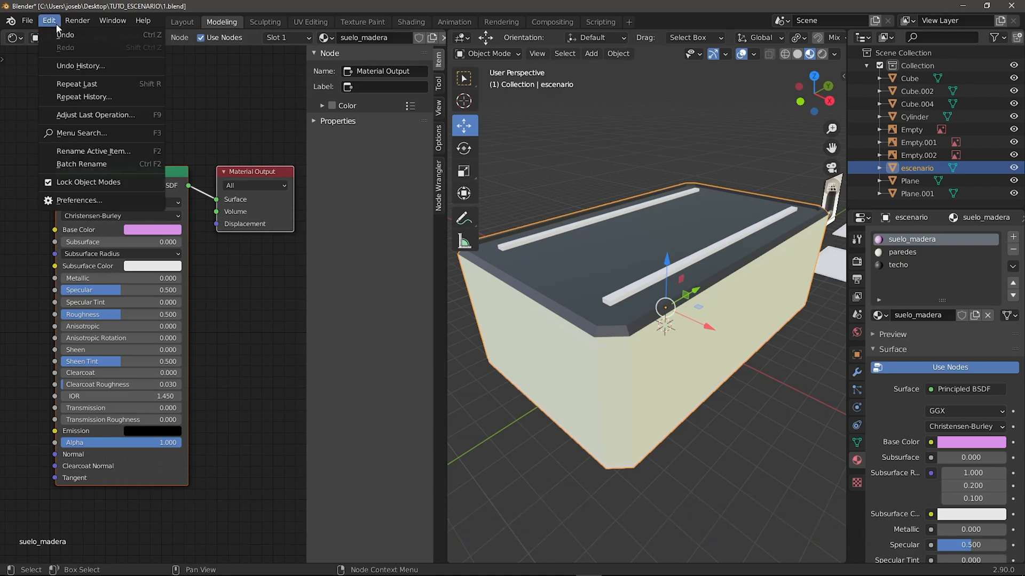
{"action": "left_click", "coordinate": [94, 201]}
{"action": "left_click_drag", "start_coordinate": [278, 56], "coordinate": [524, 129]}
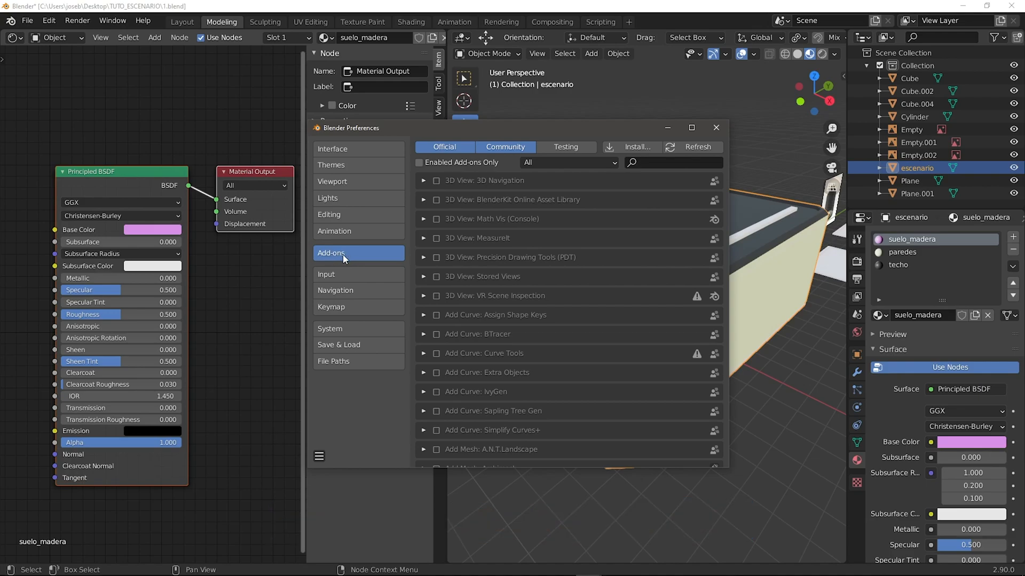
{"action": "left_click", "coordinate": [647, 163]}
{"action": "type", "text": "node wra"}
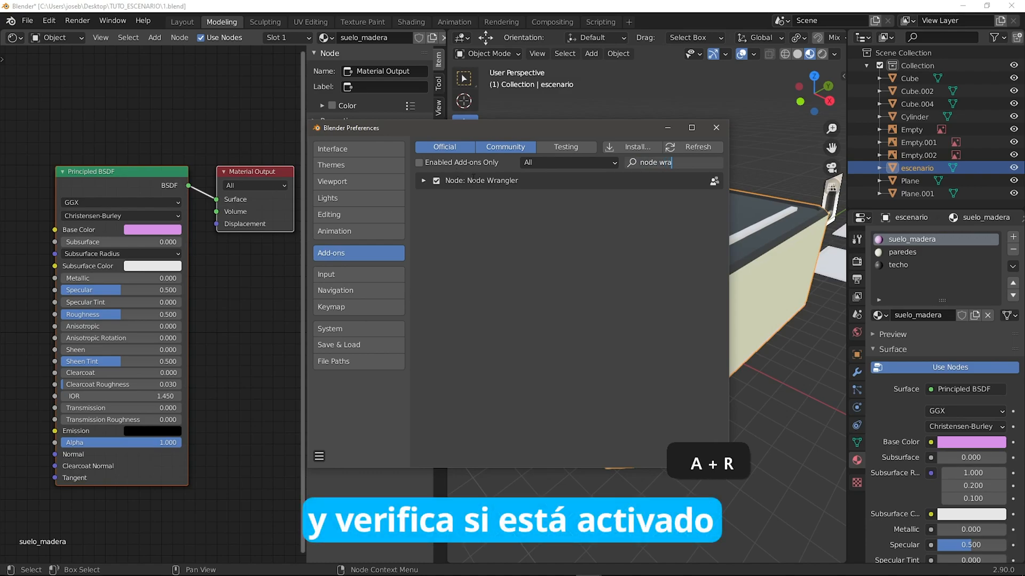
{"action": "left_click", "coordinate": [490, 205]}
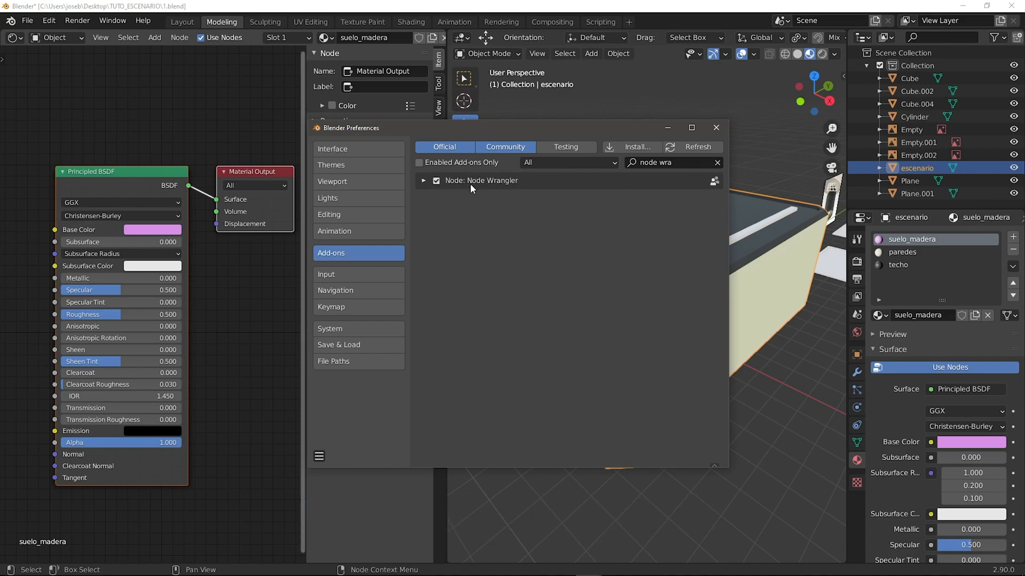
{"action": "left_click", "coordinate": [715, 128]}
Show the Node Wrangler tools in the Shader Editor's sidebar and toggle the sidebar off and on
{"action": "left_click", "coordinate": [439, 182]}
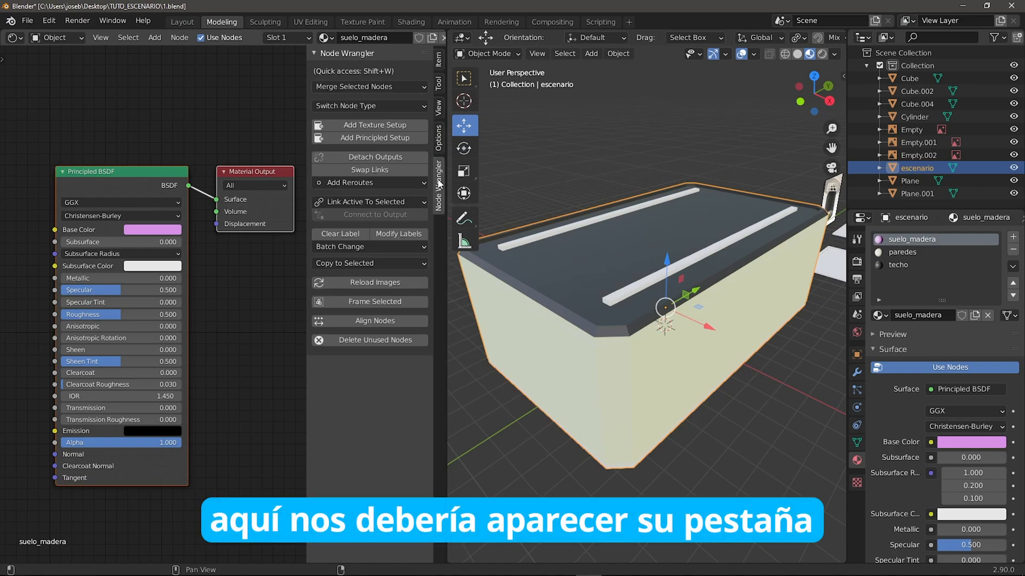
{"action": "key", "text": "n"}
{"action": "key", "text": "n"}
{"action": "key", "text": "n"}
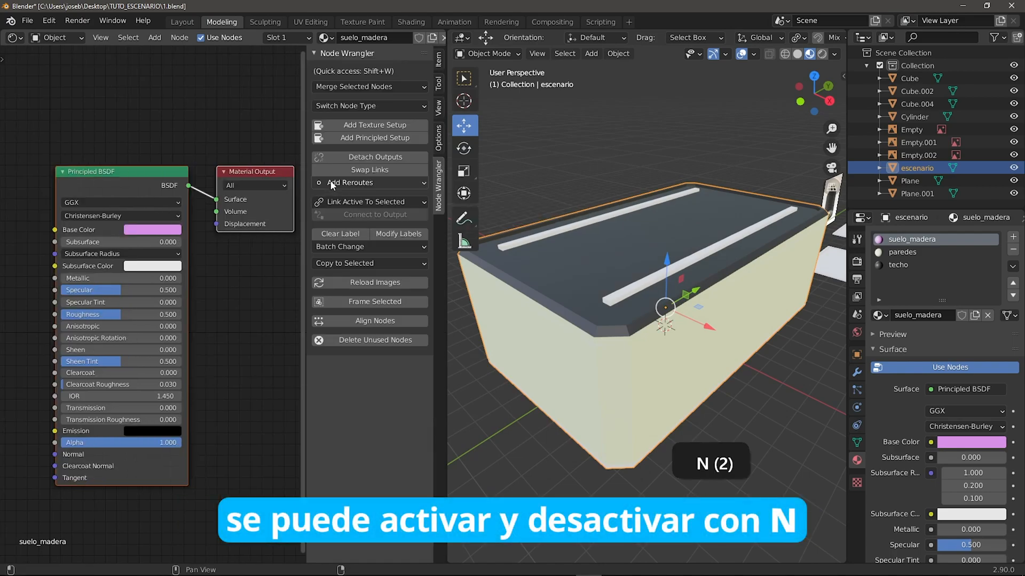
{"action": "key", "text": "n"}
{"action": "key", "text": "n"}
{"action": "key", "text": "n"}
{"action": "key", "text": "n"}
{"action": "key", "text": "n"}
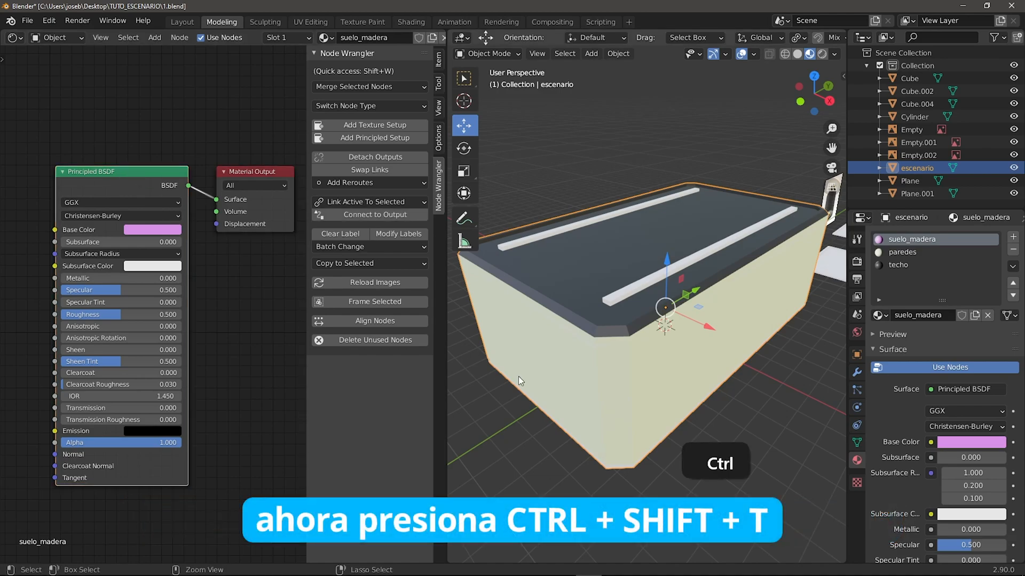
Add a Principled texture setup to suelo_madera using the Color, Normal and Roughness images from the WoodFloor029_2K-JPG folder
{"action": "key", "text": "ctrl+shift+t"}
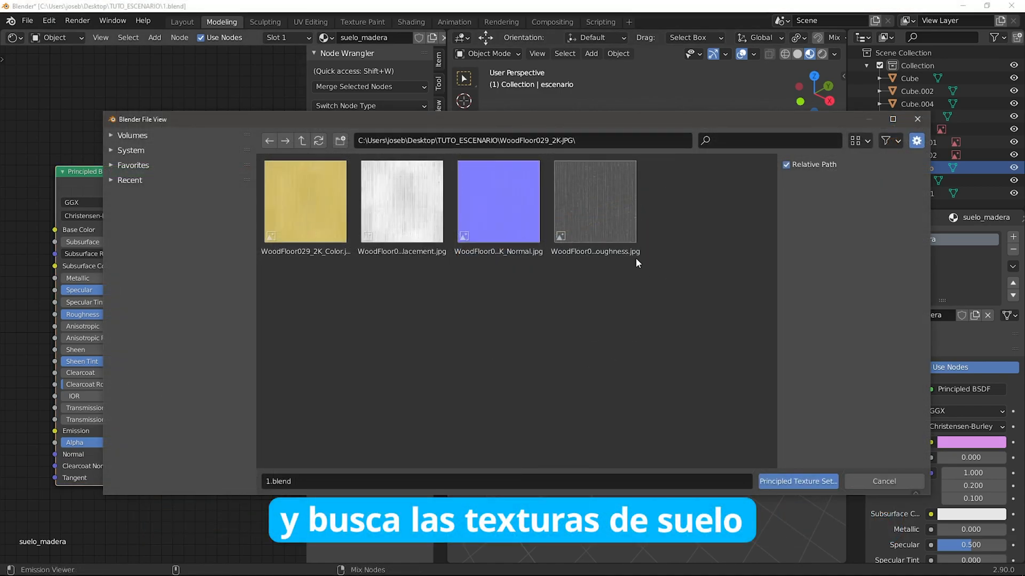
{"action": "left_click", "coordinate": [315, 243]}
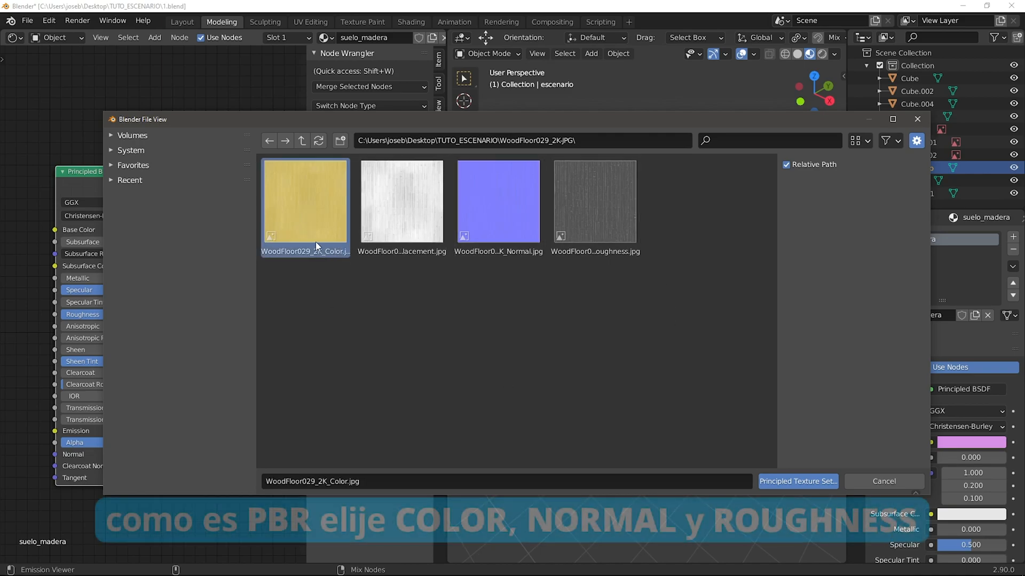
{"action": "left_click", "coordinate": [507, 254], "text": "ctrl"}
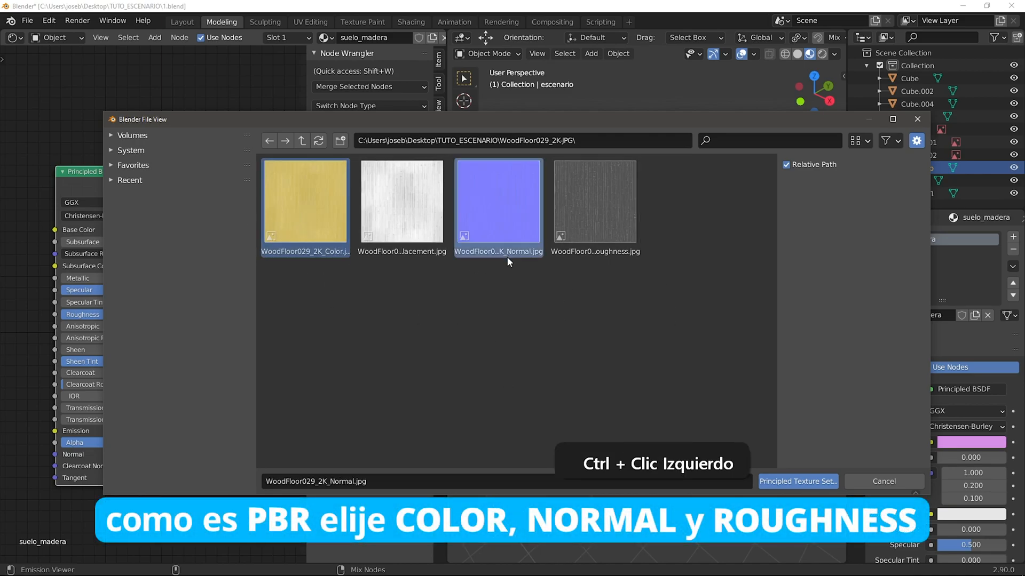
{"action": "left_click", "coordinate": [600, 253], "text": "ctrl"}
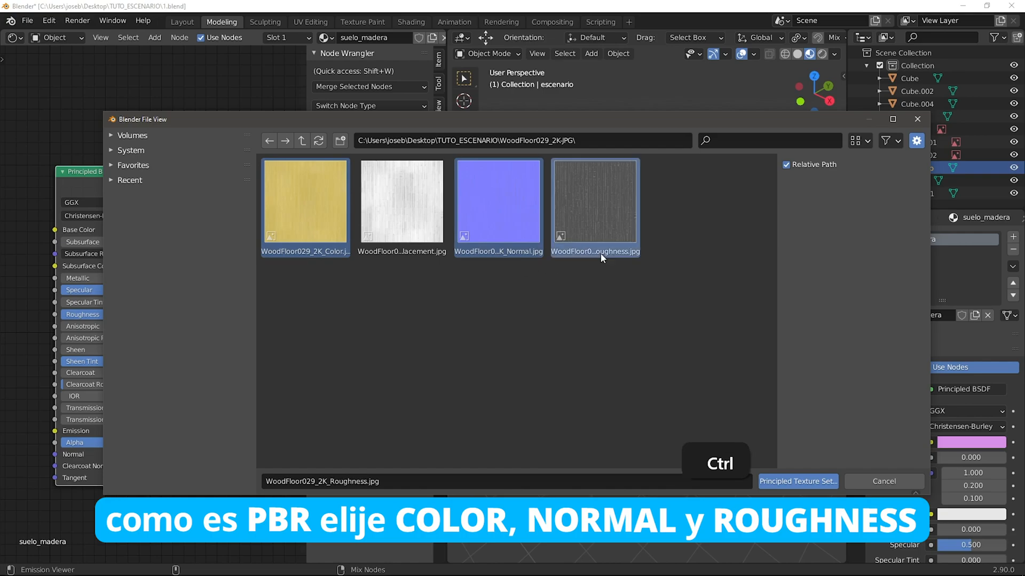
{"action": "left_click", "coordinate": [785, 479]}
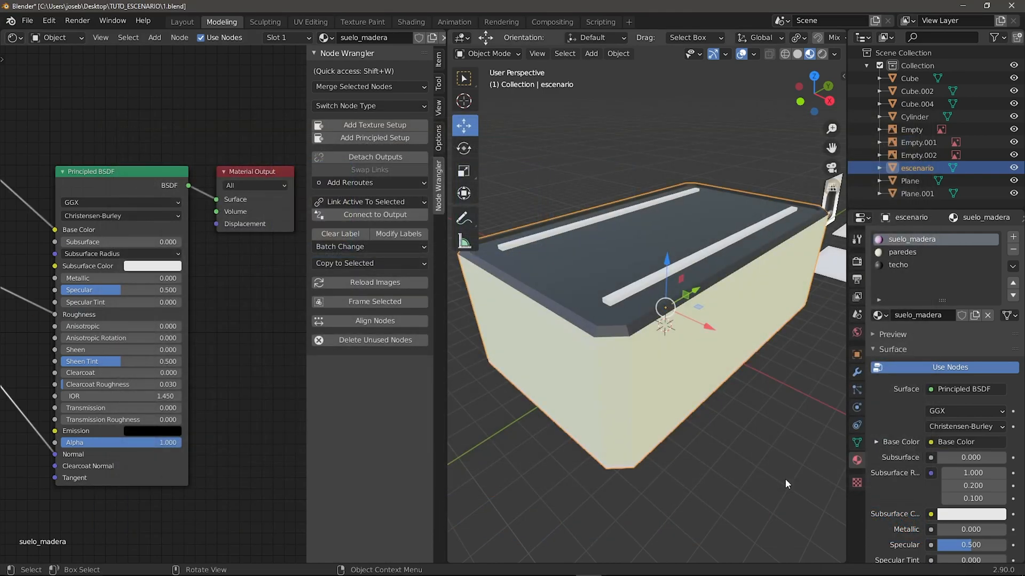
Examine the wood texture on the floor inside the stage and the image texture nodes that form the material
{"action": "scroll", "coordinate": [678, 421], "scroll_direction": "up", "scroll_amount": 6}
{"action": "middle_click_drag", "start_coordinate": [675, 430], "coordinate": [594, 379], "text": "shift"}
{"action": "scroll", "coordinate": [609, 382], "scroll_direction": "down", "scroll_amount": 4}
{"action": "scroll", "coordinate": [591, 376], "scroll_direction": "up", "scroll_amount": 3}
{"action": "scroll", "coordinate": [626, 354], "scroll_direction": "down", "scroll_amount": 2}
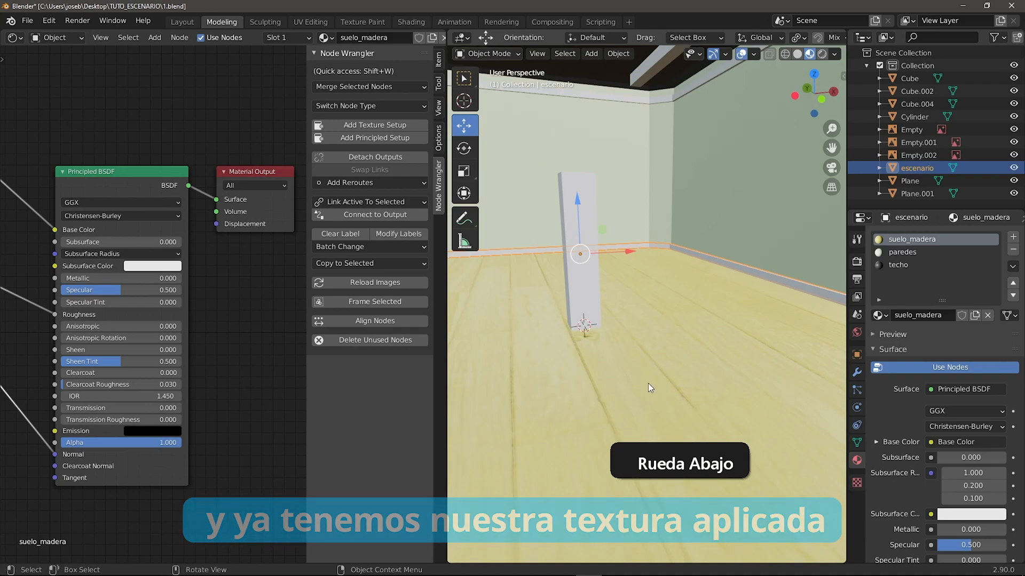
{"action": "mouse_move", "coordinate": [619, 385]}
{"action": "middle_mouse_down"}
{"action": "mouse_move", "coordinate": [606, 390]}
{"action": "mouse_move", "coordinate": [619, 392]}
{"action": "middle_mouse_up"}
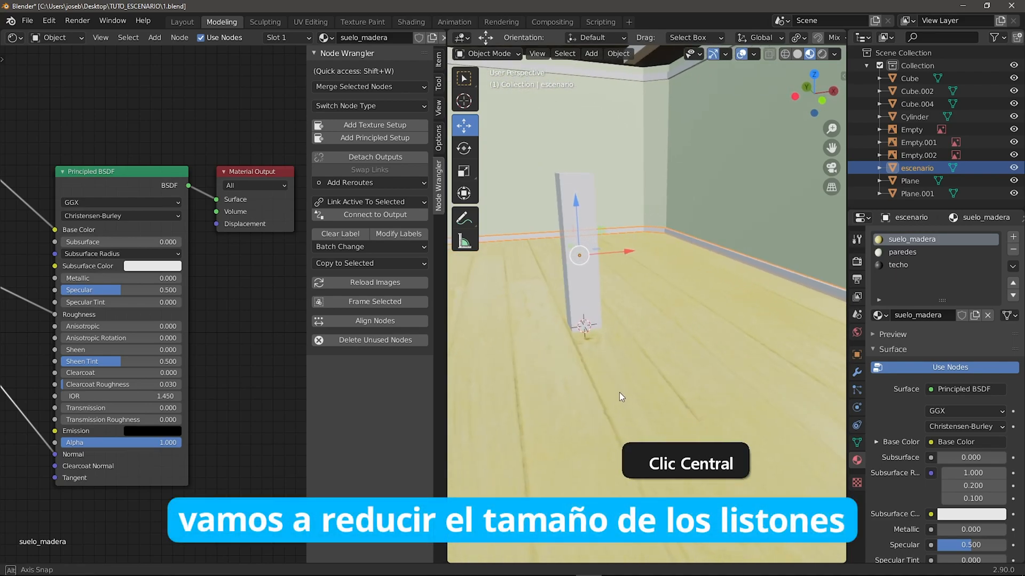
{"action": "scroll", "coordinate": [107, 283], "scroll_direction": "down", "scroll_amount": 4}
{"action": "middle_click_drag", "start_coordinate": [77, 284], "coordinate": [144, 295]}
{"action": "scroll", "coordinate": [144, 295], "scroll_direction": "up", "scroll_amount": 2}
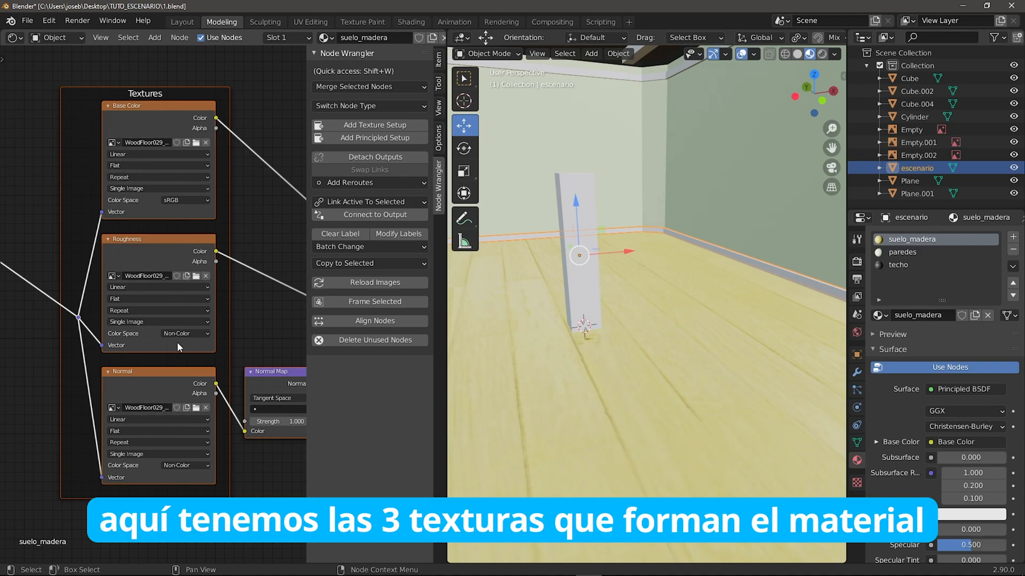
{"action": "scroll", "coordinate": [680, 365], "scroll_direction": "up", "scroll_amount": 2}
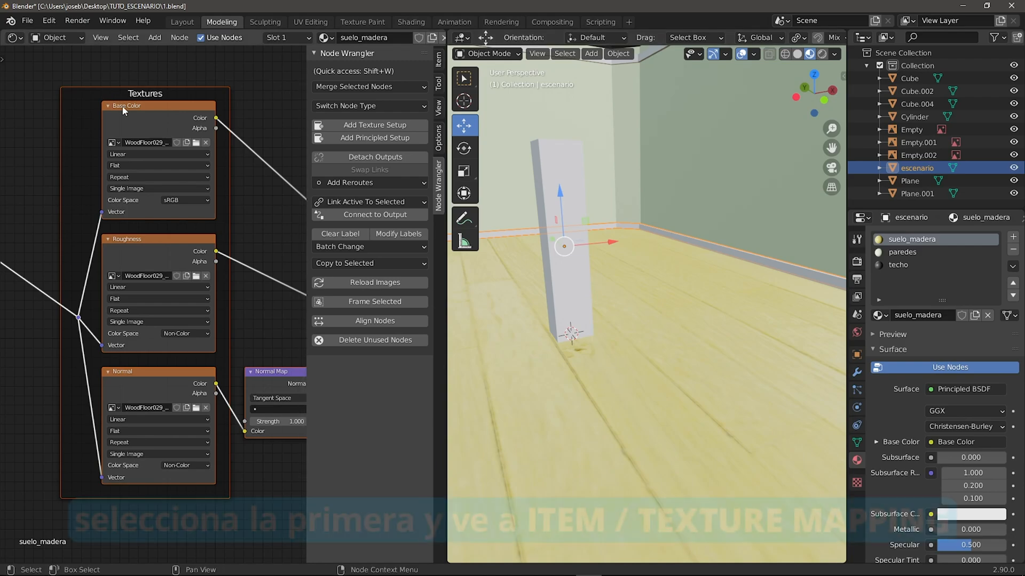
Set the texture mapping scale of the Base Color image node to 5 in X and Y
{"action": "left_click", "coordinate": [171, 121]}
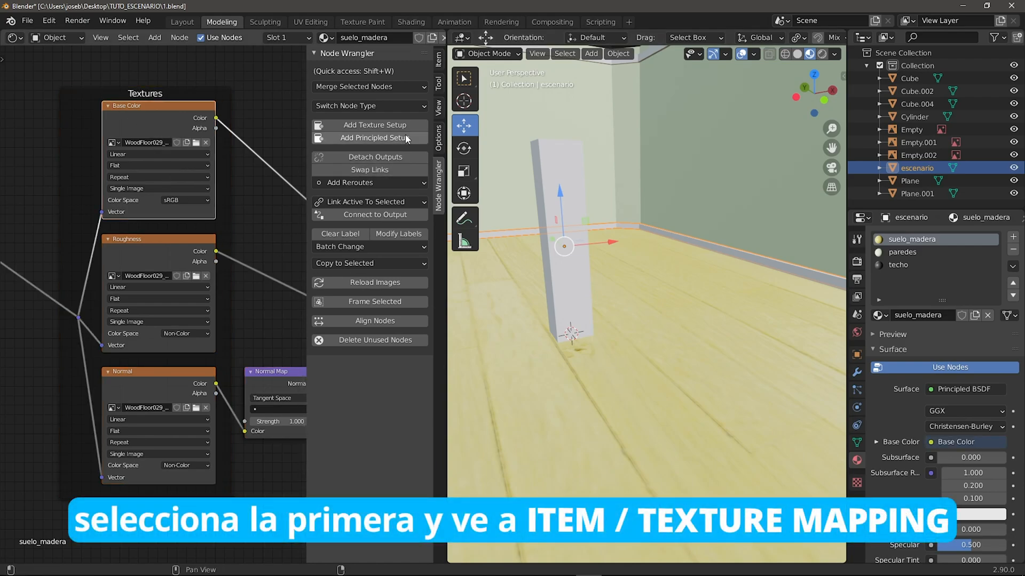
{"action": "left_click", "coordinate": [438, 67]}
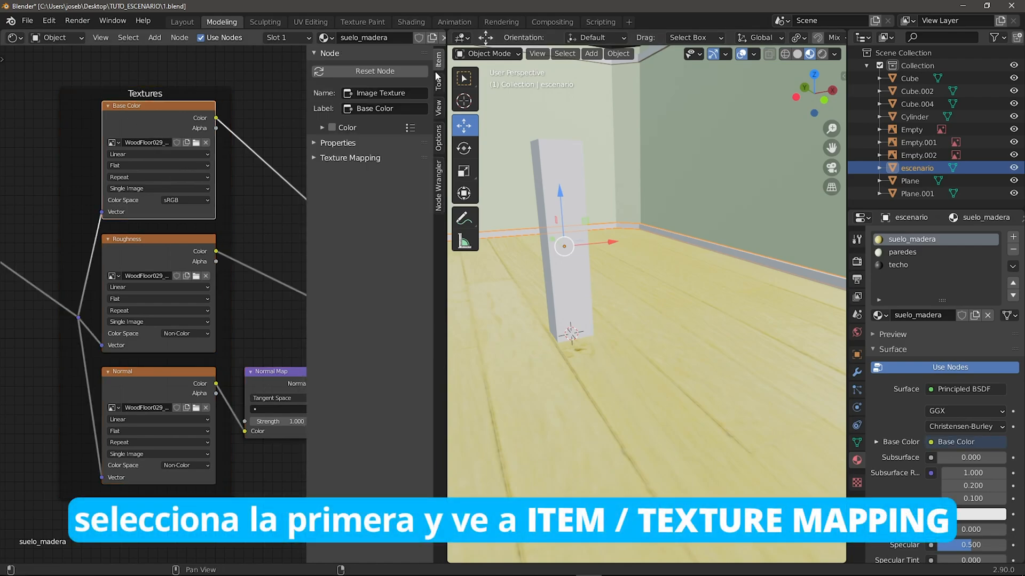
{"action": "left_click", "coordinate": [349, 157]}
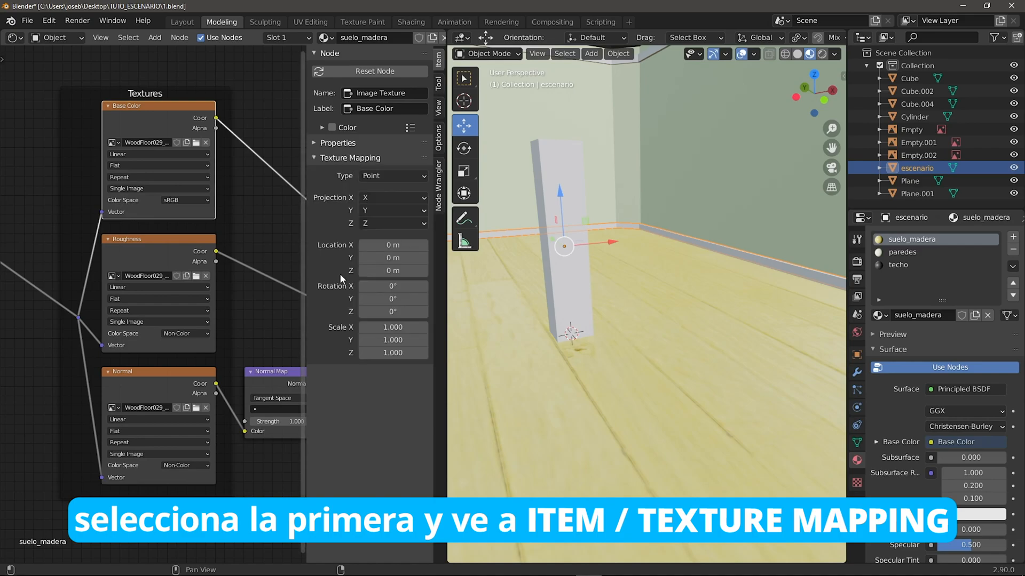
{"action": "left_click_drag", "start_coordinate": [396, 325], "coordinate": [388, 327]}
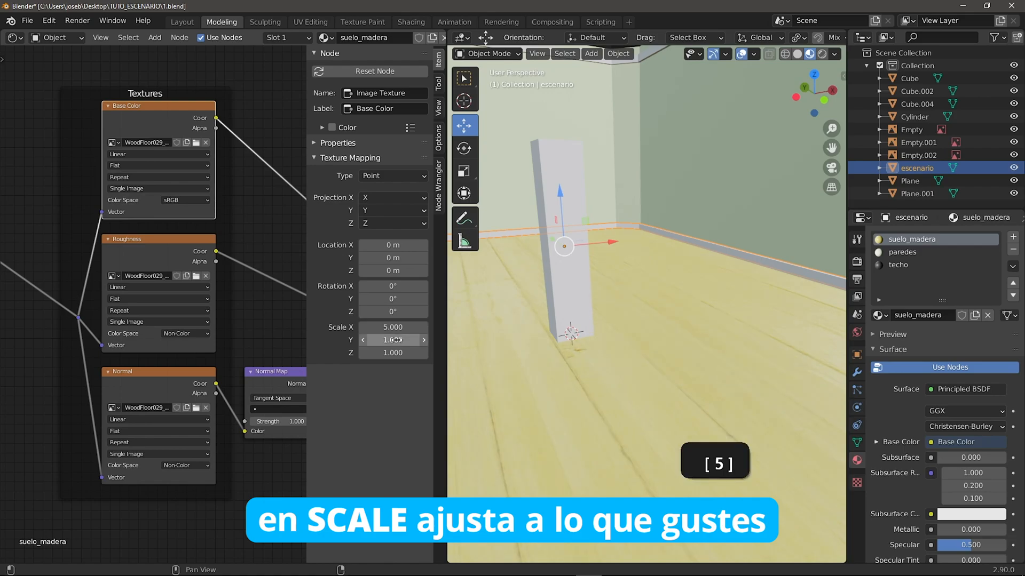
Set the texture mapping scale of the Roughness and Normal image nodes to 5 in X and Y
{"action": "left_click", "coordinate": [154, 239]}
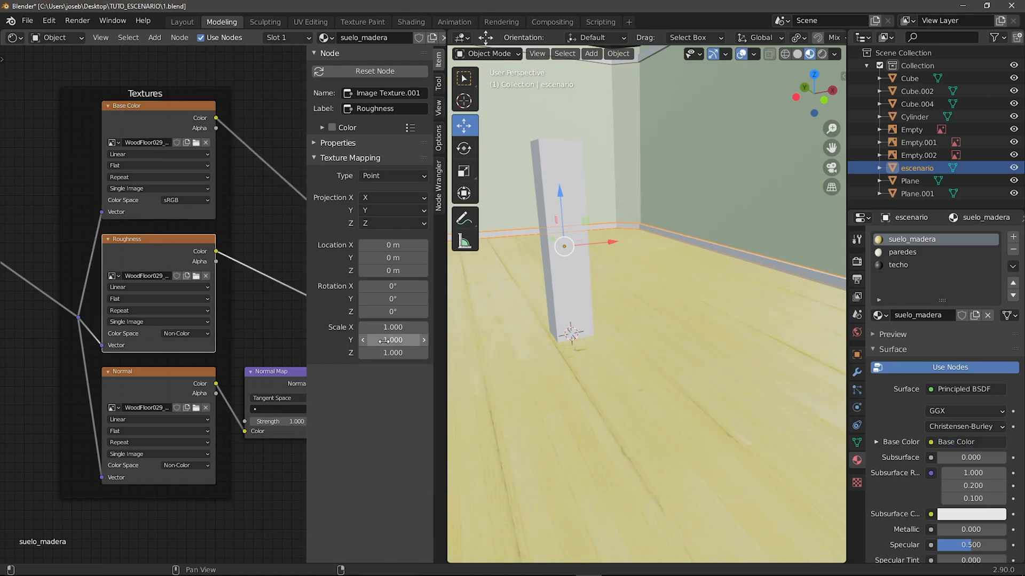
{"action": "double_click", "coordinate": [393, 328]}
{"action": "type", "text": "5"}
{"action": "key", "text": "Return"}
{"action": "left_click", "coordinate": [396, 341]}
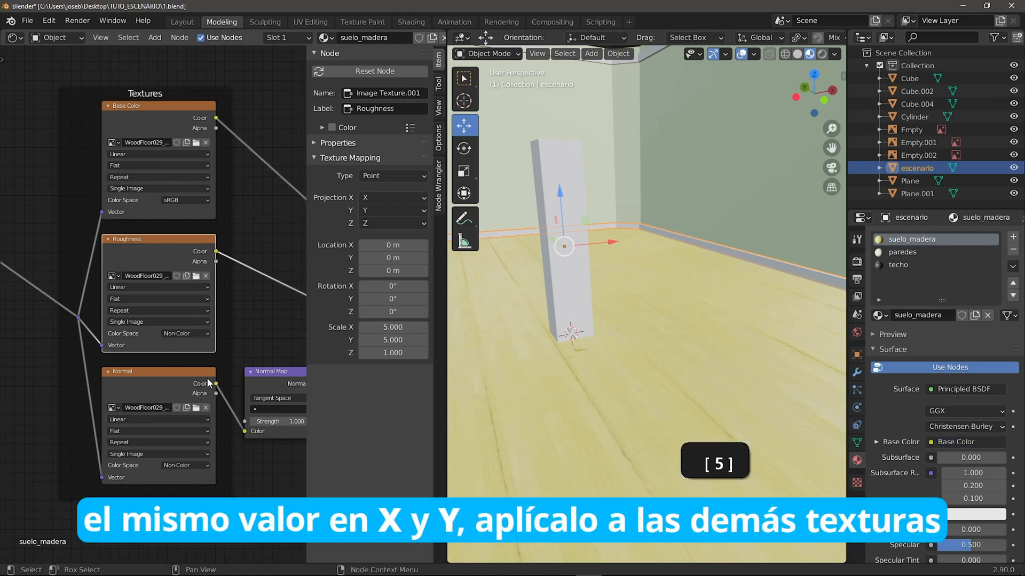
{"action": "double_click", "coordinate": [392, 327]}
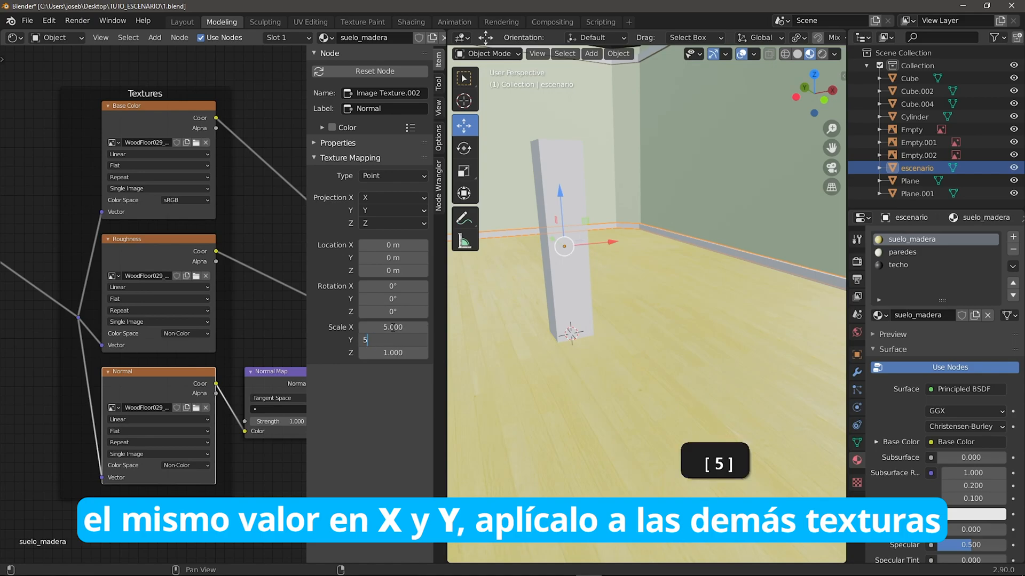
{"action": "key", "text": "Return"}
Set the base color of the paredes material to a pale yellow
{"action": "middle_click_drag", "start_coordinate": [575, 354], "coordinate": [630, 330]}
{"action": "scroll", "coordinate": [655, 350], "scroll_direction": "up", "scroll_amount": 3}
{"action": "scroll", "coordinate": [632, 330], "scroll_direction": "up", "scroll_amount": 2}
{"action": "middle_click_drag", "start_coordinate": [590, 360], "coordinate": [639, 363]}
{"action": "scroll", "coordinate": [618, 358], "scroll_direction": "down", "scroll_amount": 5}
{"action": "middle_click_drag", "start_coordinate": [638, 363], "coordinate": [600, 258], "text": "shift"}
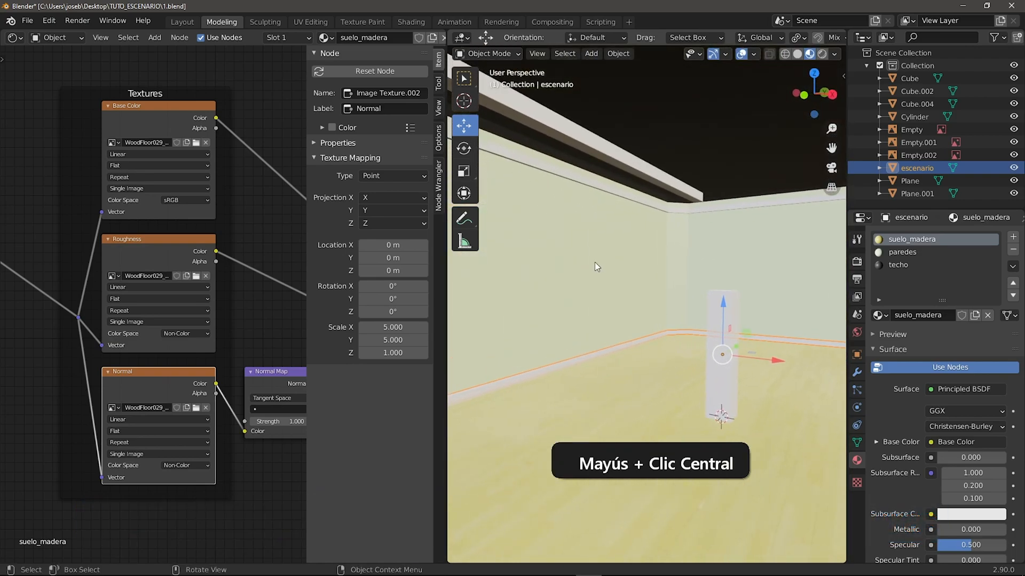
{"action": "left_click", "coordinate": [901, 252]}
{"action": "middle_click_drag", "start_coordinate": [683, 279], "coordinate": [680, 303]}
{"action": "scroll", "coordinate": [664, 324], "scroll_direction": "up", "scroll_amount": 2}
{"action": "left_click", "coordinate": [969, 441]}
{"action": "mouse_move", "coordinate": [933, 307]}
{"action": "left_mouse_down"}
{"action": "mouse_move", "coordinate": [920, 321]}
{"action": "mouse_move", "coordinate": [929, 306]}
{"action": "mouse_move", "coordinate": [944, 316]}
{"action": "mouse_move", "coordinate": [930, 310]}
{"action": "left_mouse_up"}
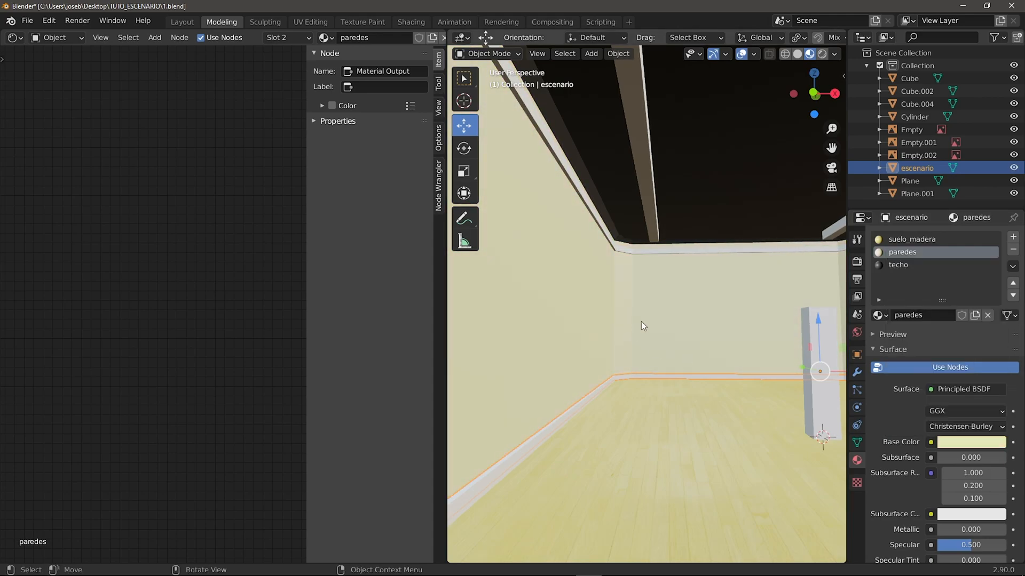
Set the techo material's Specular to 0.700 and Roughness to about 0.785
{"action": "left_click", "coordinate": [907, 265]}
{"action": "middle_click_drag", "start_coordinate": [630, 149], "coordinate": [628, 297], "text": "shift"}
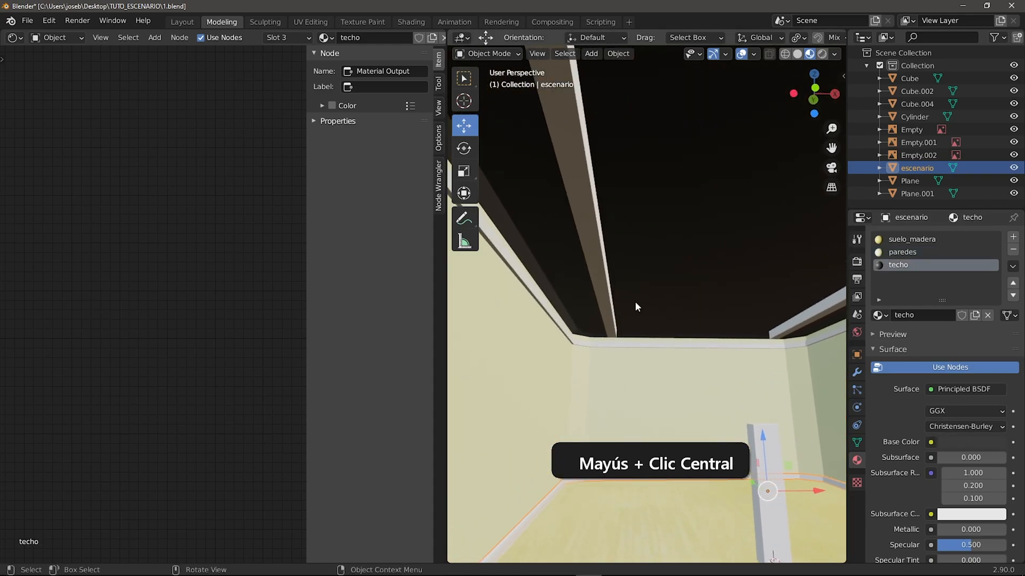
{"action": "scroll", "coordinate": [931, 424], "scroll_direction": "down", "scroll_amount": 4}
{"action": "left_click_drag", "start_coordinate": [965, 492], "coordinate": [991, 490]}
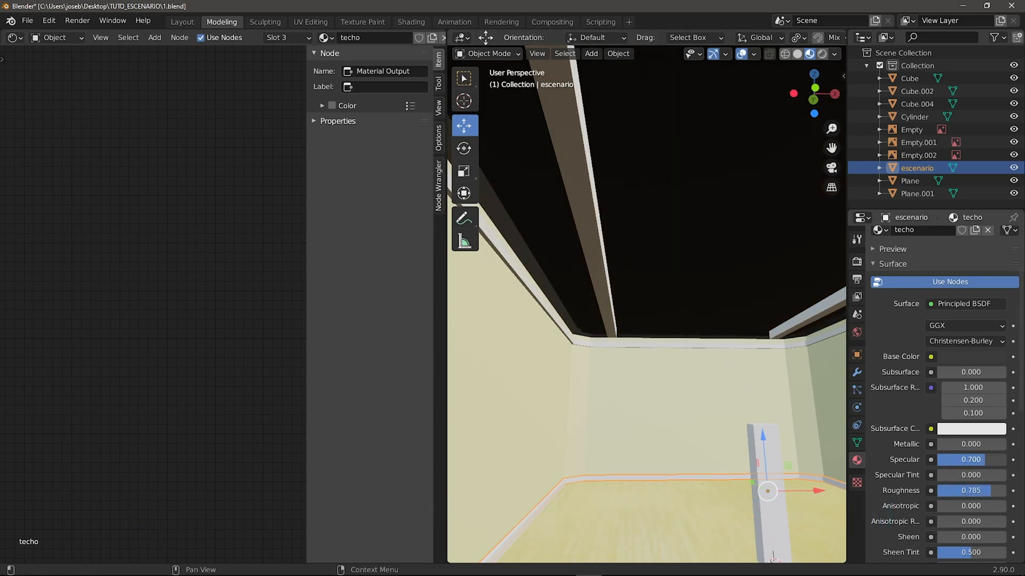
Rename the pair of light support beams along the ceiling as soporte_luces
{"action": "scroll", "coordinate": [562, 270], "scroll_direction": "down", "scroll_amount": 10}
{"action": "middle_click_drag", "start_coordinate": [562, 270], "coordinate": [613, 327]}
{"action": "middle_click_drag", "start_coordinate": [735, 369], "coordinate": [685, 289], "text": "shift"}
{"action": "scroll", "coordinate": [686, 315], "scroll_direction": "up", "scroll_amount": 3}
{"action": "left_click", "coordinate": [679, 281]}
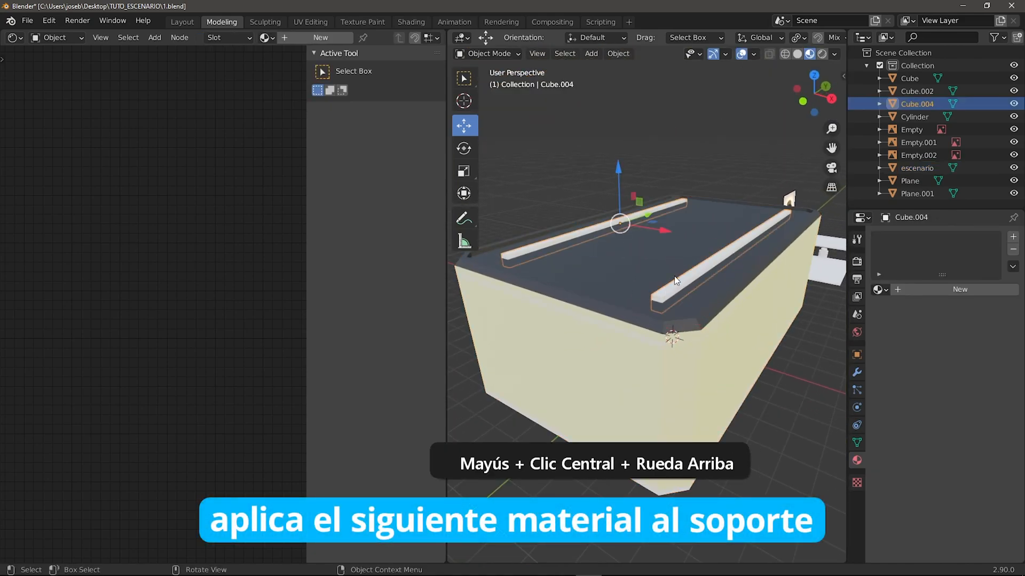
{"action": "mouse_move", "coordinate": [618, 187]}
{"action": "left_mouse_down"}
{"action": "mouse_move", "coordinate": [611, 143]}
{"action": "mouse_move", "coordinate": [614, 167]}
{"action": "left_mouse_up"}
{"action": "right_click", "coordinate": [613, 168]}
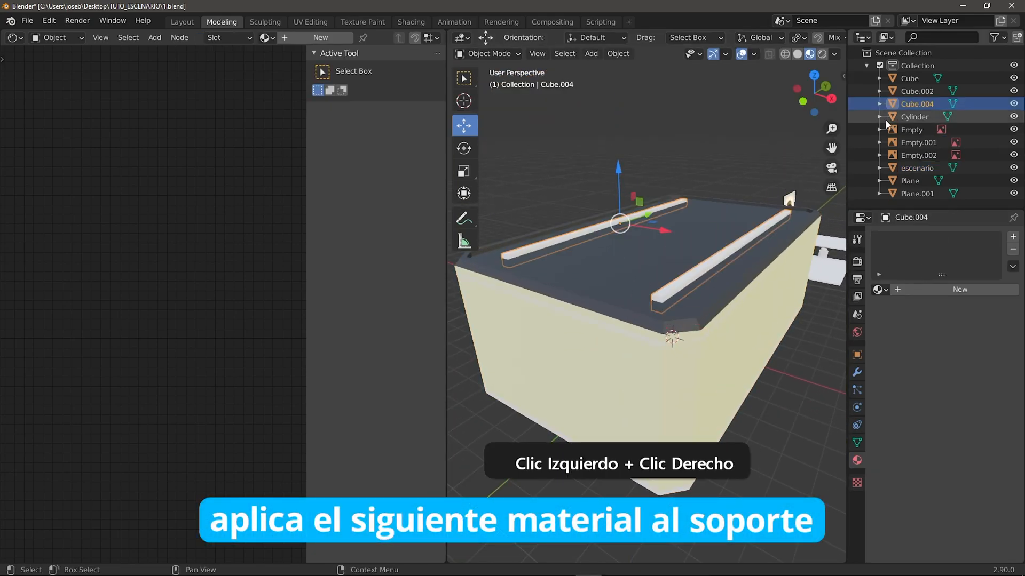
{"action": "double_click", "coordinate": [906, 107]}
{"action": "type", "text": "soporte"}
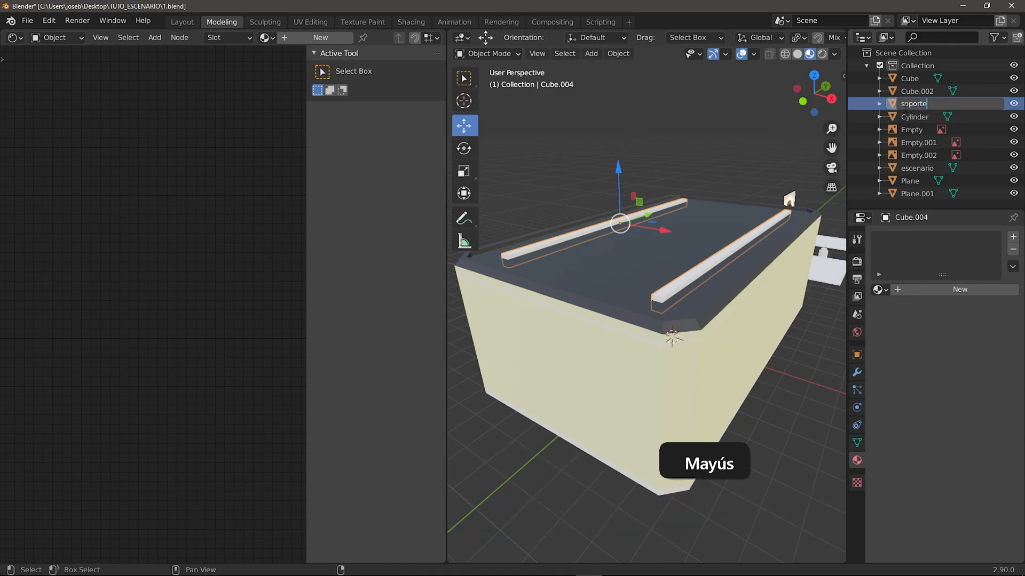
{"action": "type", "text": "_luces"}
{"action": "key", "text": "Return"}
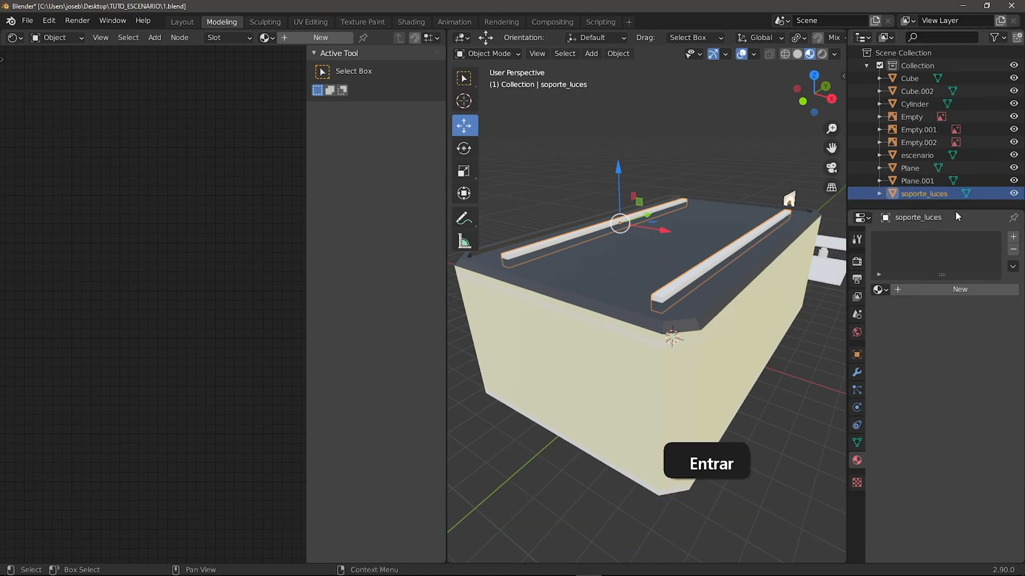
Add a new material named metal_base to soporte_luces with a near-black base color and Metallic at about 0.915
{"action": "left_click", "coordinate": [944, 289]}
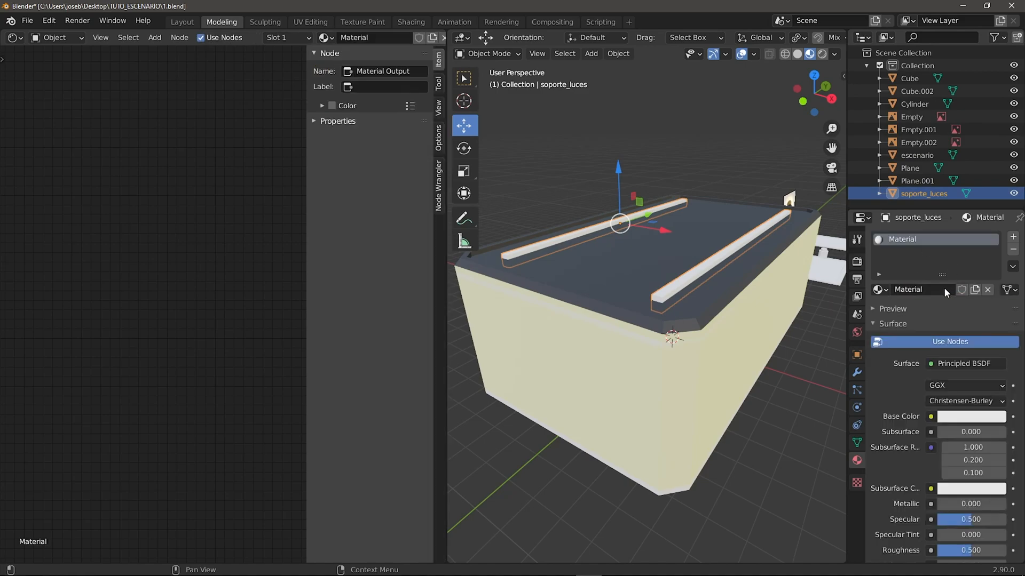
{"action": "type", "text": "metal"}
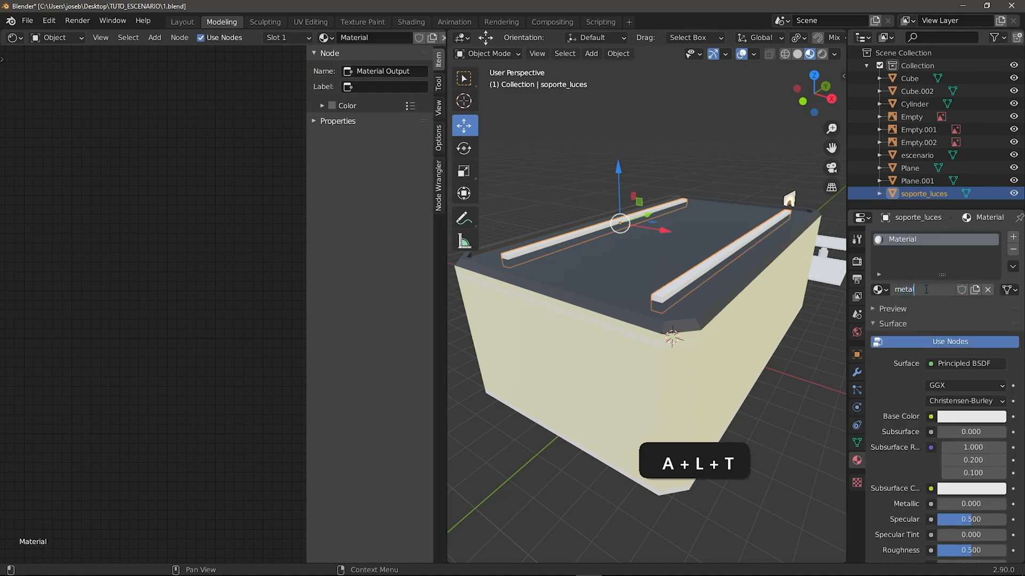
{"action": "type", "text": "_base"}
{"action": "key", "text": "Return"}
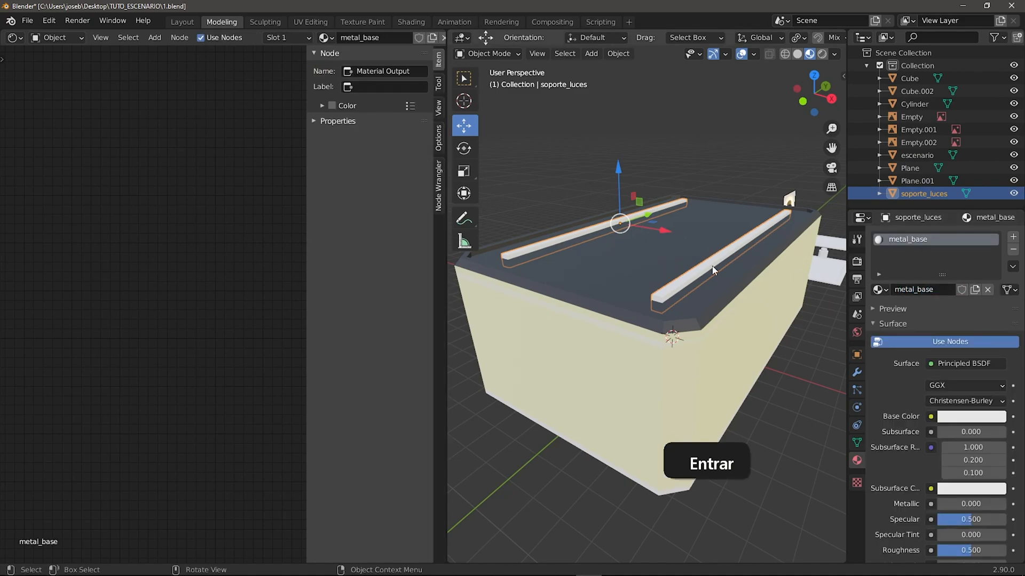
{"action": "left_click", "coordinate": [959, 418]}
{"action": "left_click_drag", "start_coordinate": [993, 271], "coordinate": [995, 327]}
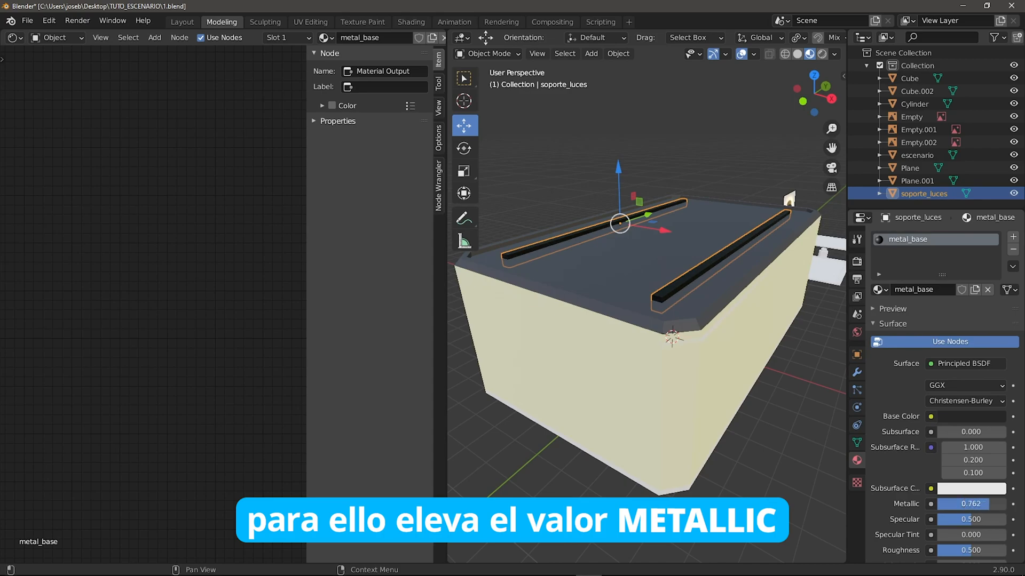
Examine the metal light supports and the ceiling corners from inside the stage
{"action": "scroll", "coordinate": [623, 304], "scroll_direction": "up", "scroll_amount": 8}
{"action": "middle_click_drag", "start_coordinate": [624, 309], "coordinate": [712, 229]}
{"action": "middle_click_drag", "start_coordinate": [713, 229], "coordinate": [689, 270], "text": "shift"}
{"action": "scroll", "coordinate": [665, 279], "scroll_direction": "up", "scroll_amount": 2}
{"action": "middle_click_drag", "start_coordinate": [755, 371], "coordinate": [671, 277], "text": "shift"}
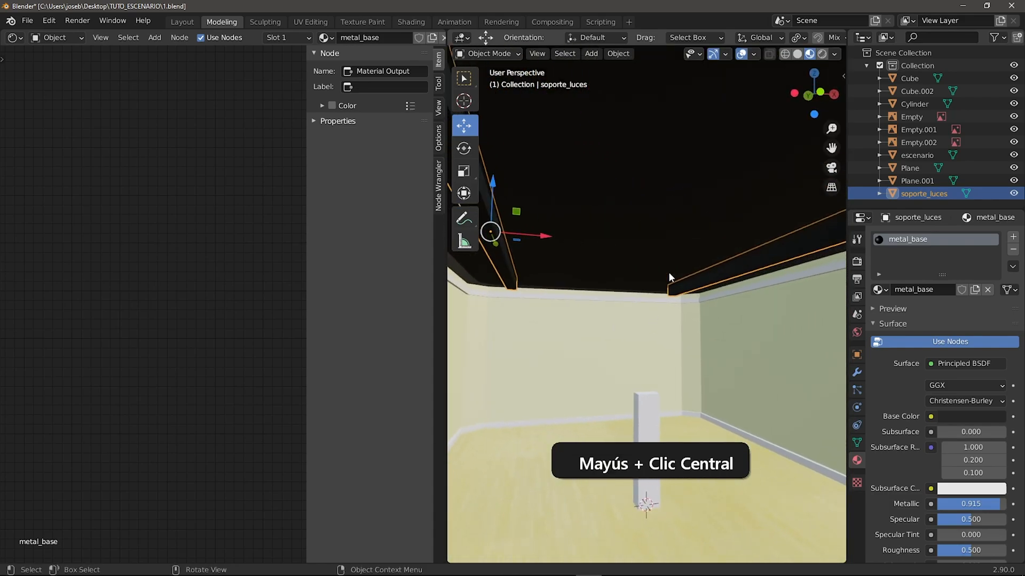
{"action": "middle_click_drag", "start_coordinate": [671, 314], "coordinate": [639, 306], "text": "shift"}
{"action": "scroll", "coordinate": [576, 316], "scroll_direction": "down", "scroll_amount": 6}
{"action": "scroll", "coordinate": [570, 341], "scroll_direction": "up", "scroll_amount": 4}
{"action": "scroll", "coordinate": [568, 337], "scroll_direction": "up", "scroll_amount": 2}
{"action": "middle_click_drag", "start_coordinate": [643, 360], "coordinate": [658, 274], "text": "shift"}
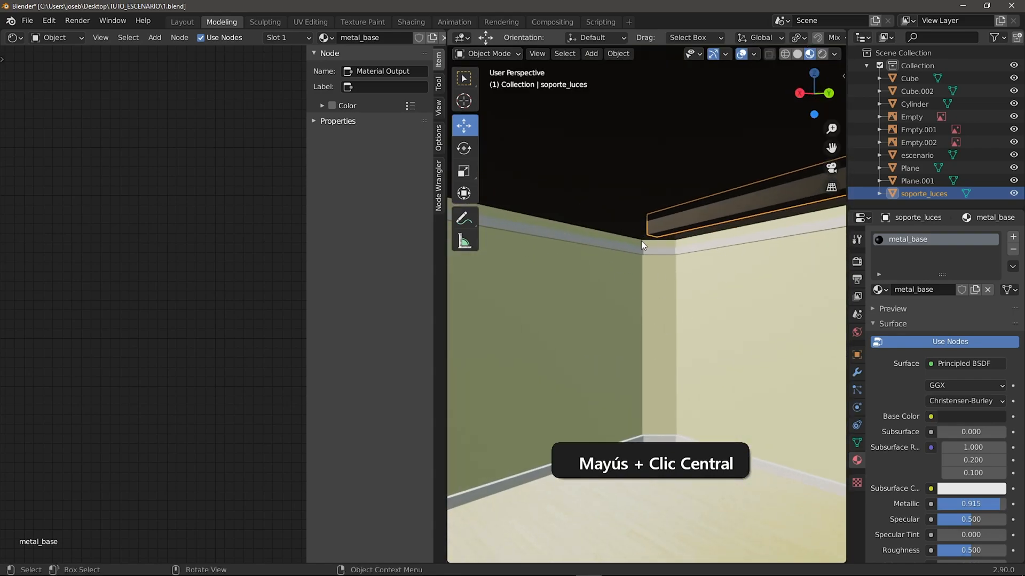
Rename the wooden trim around the walls as decor_madera and give it a new material also named decor_madera
{"action": "left_click", "coordinate": [648, 250]}
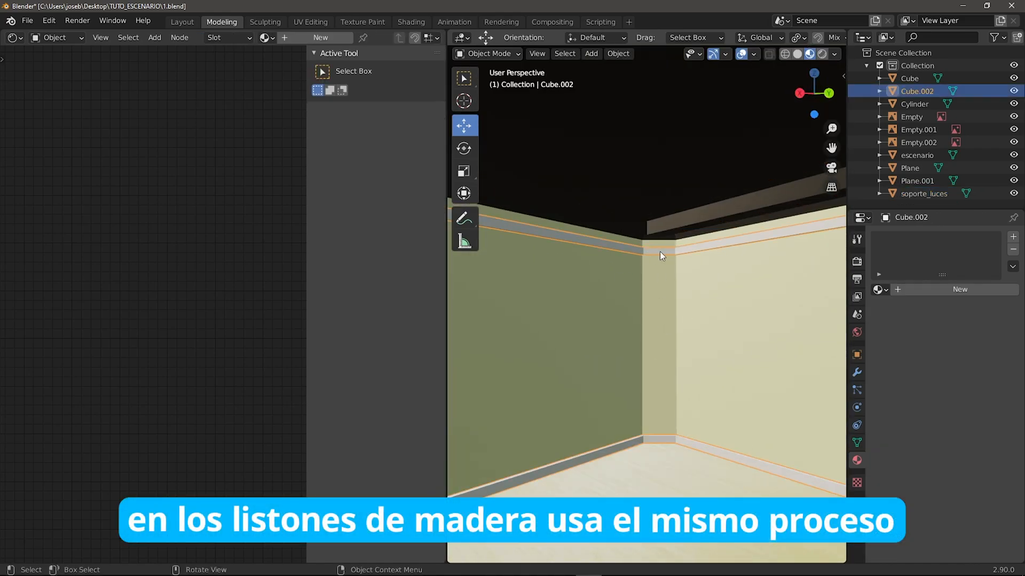
{"action": "scroll", "coordinate": [725, 395], "scroll_direction": "down", "scroll_amount": 5}
{"action": "scroll", "coordinate": [726, 390], "scroll_direction": "up", "scroll_amount": 2}
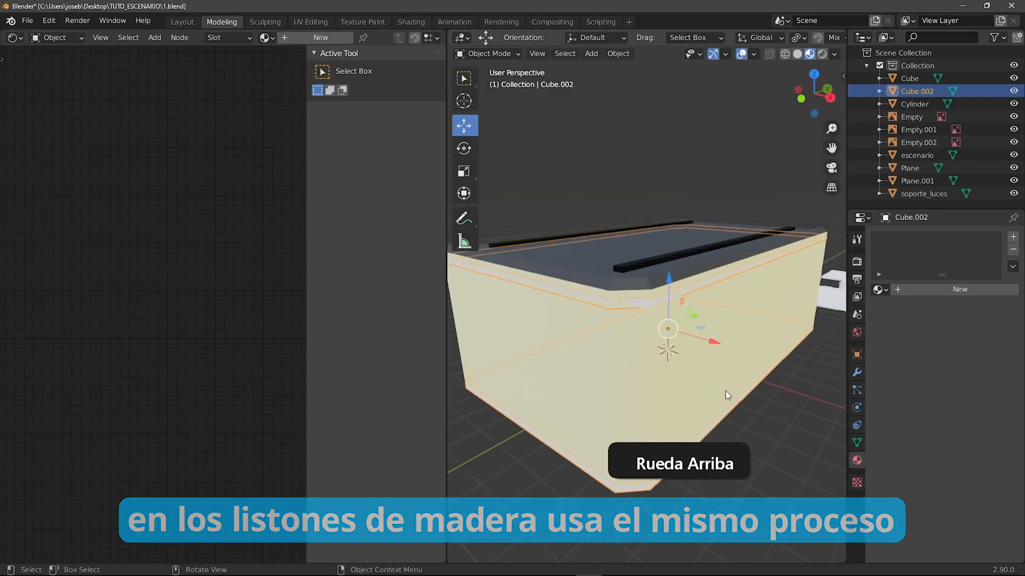
{"action": "double_click", "coordinate": [923, 90]}
{"action": "type", "text": "decor_made"}
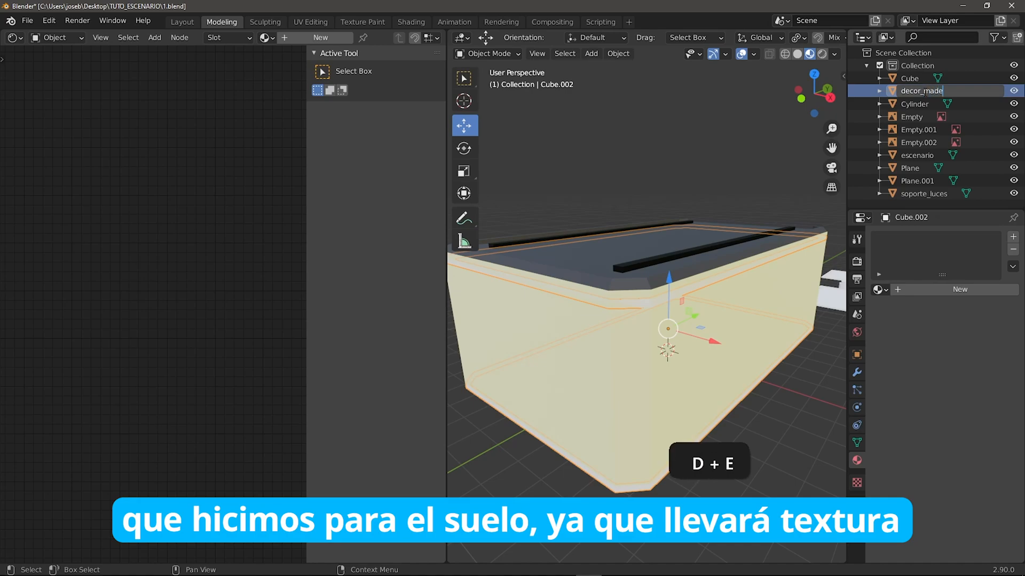
{"action": "type", "text": "ra"}
{"action": "key", "text": "Return"}
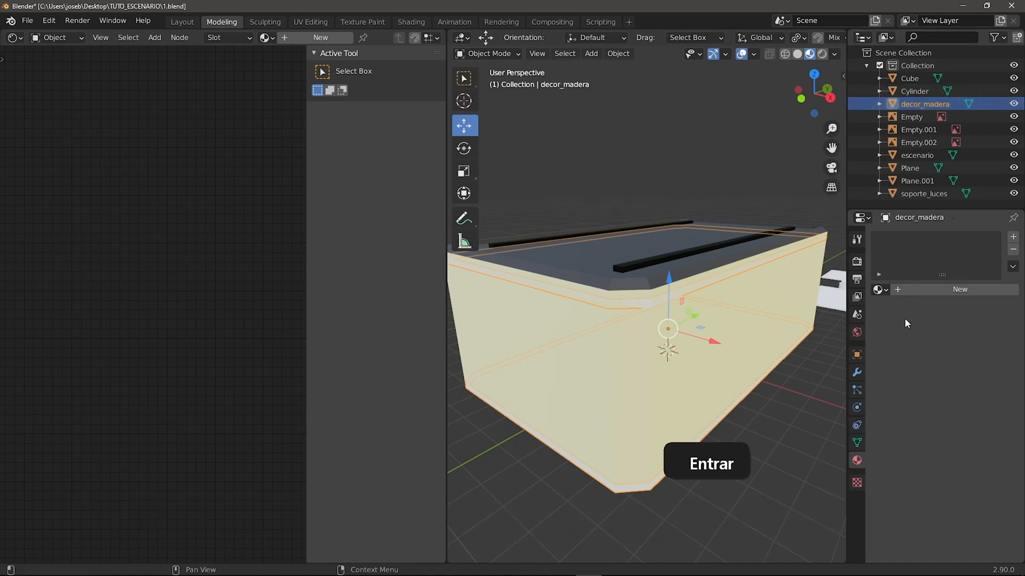
{"action": "left_click", "coordinate": [948, 289]}
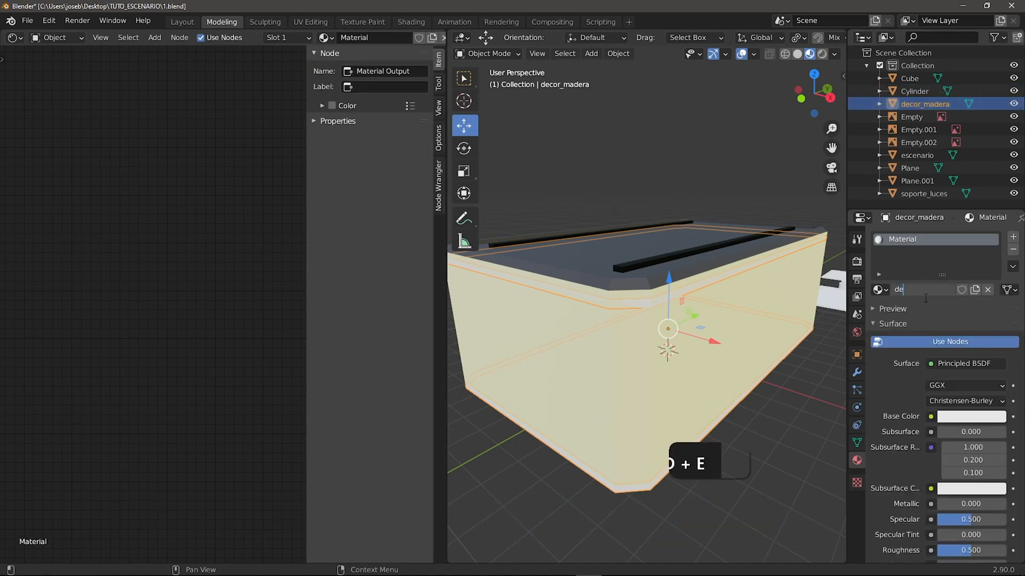
{"action": "key", "text": "Return"}
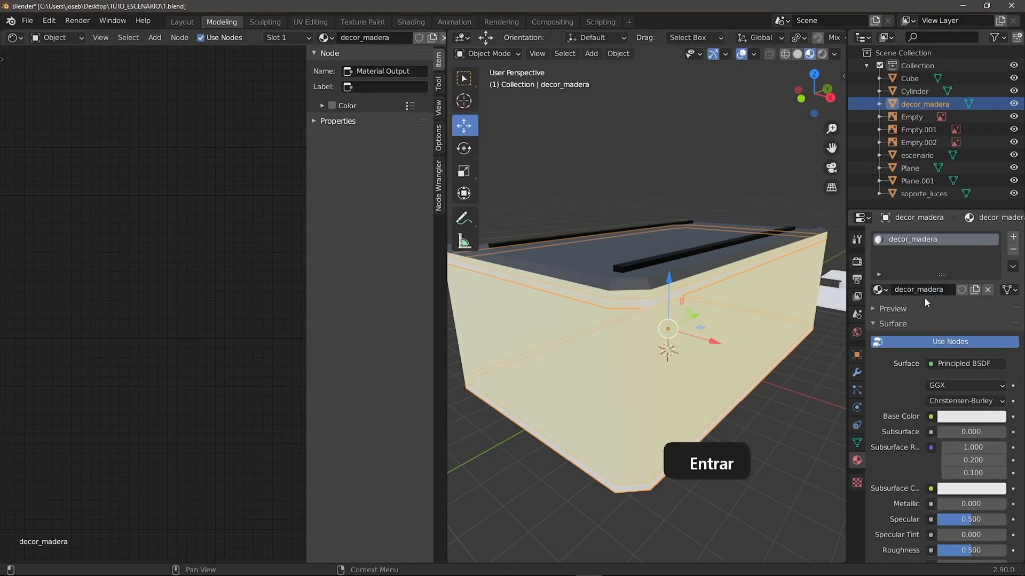
Add a Principled texture setup to decor_madera using the Color, Normal and Roughness images from the Wood032_2K-JPG folder
{"action": "scroll", "coordinate": [158, 255], "scroll_direction": "down", "scroll_amount": 3}
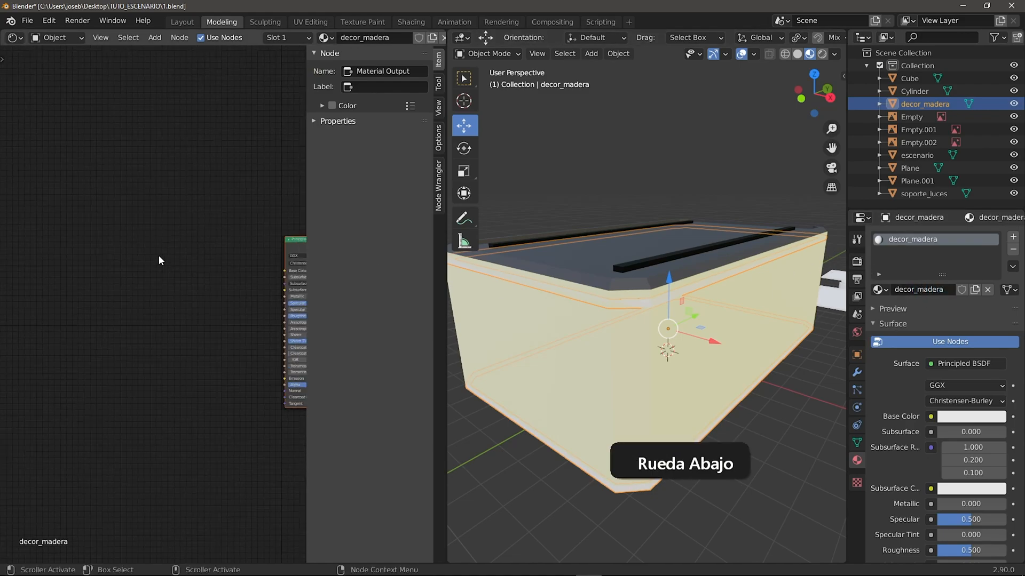
{"action": "middle_click_drag", "start_coordinate": [159, 255], "coordinate": [132, 251]}
{"action": "scroll", "coordinate": [129, 245], "scroll_direction": "up", "scroll_amount": 3}
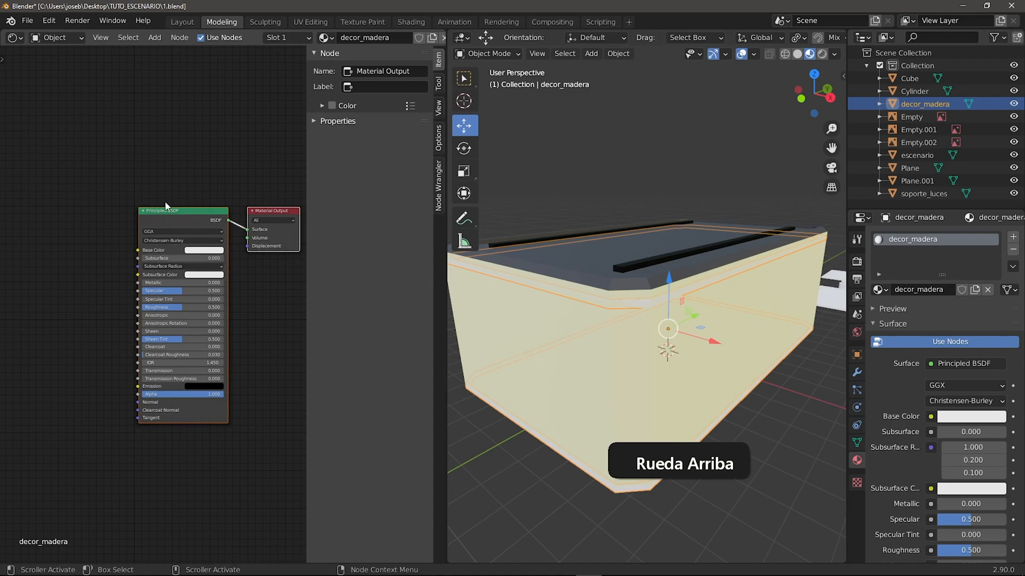
{"action": "middle_click_drag", "start_coordinate": [168, 205], "coordinate": [99, 203]}
{"action": "scroll", "coordinate": [99, 203], "scroll_direction": "up", "scroll_amount": 2}
{"action": "left_click", "coordinate": [117, 182]}
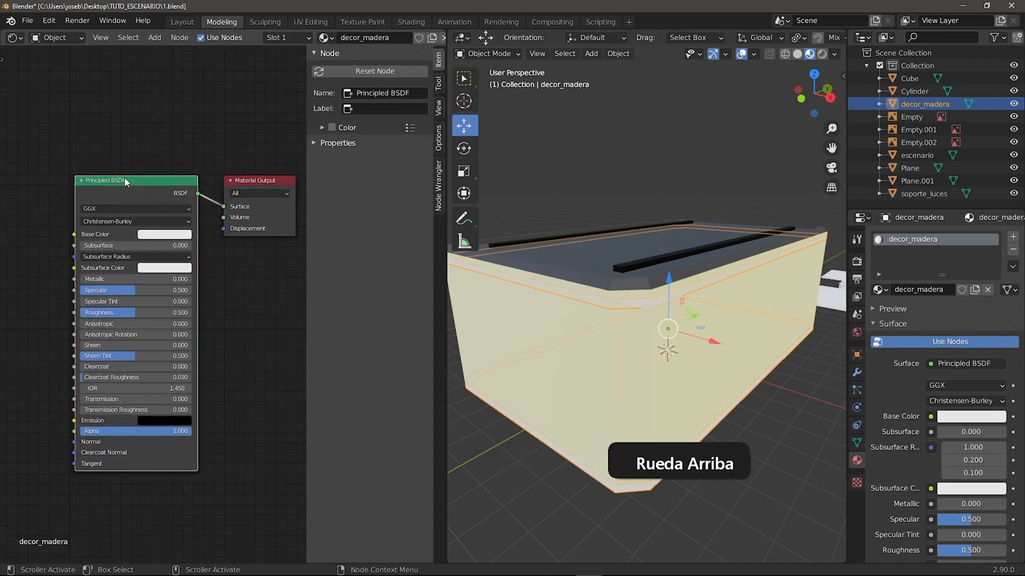
{"action": "mouse_move", "coordinate": [133, 173]}
{"action": "left_mouse_down"}
{"action": "mouse_move", "coordinate": [148, 173]}
{"action": "mouse_move", "coordinate": [142, 182]}
{"action": "left_mouse_up"}
{"action": "right_click", "coordinate": [142, 182]}
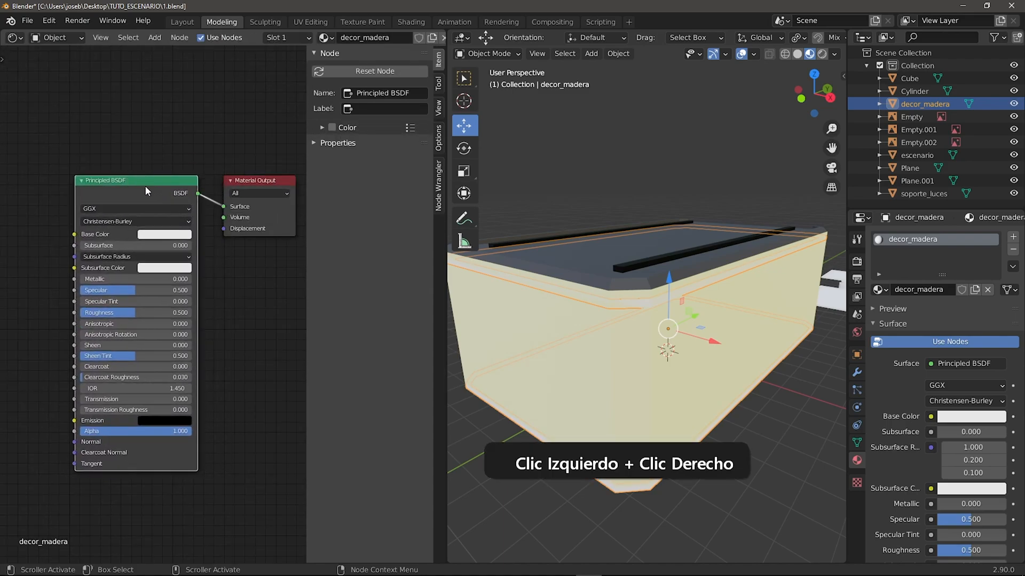
{"action": "key", "text": "ctrl+shift+t"}
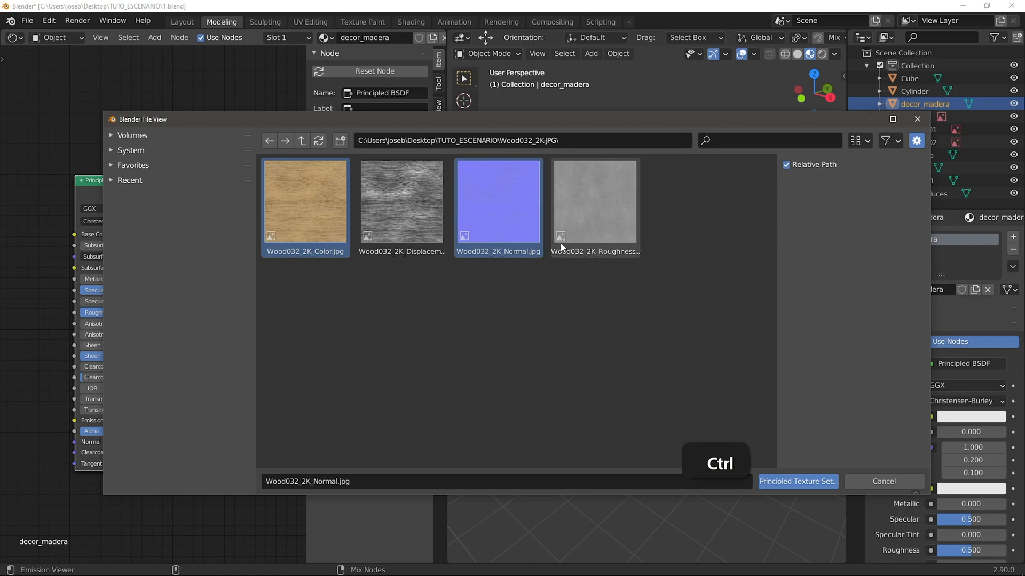
{"action": "left_click", "coordinate": [593, 245], "text": "ctrl"}
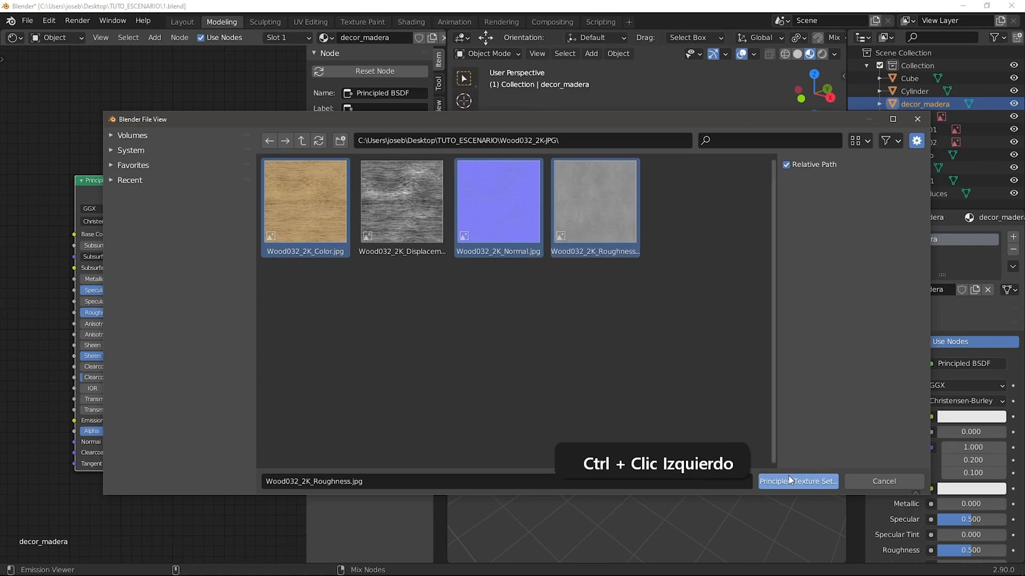
{"action": "left_click", "coordinate": [788, 475]}
Examine the direction of the wood grain on the trim at the base of the walls
{"action": "scroll", "coordinate": [585, 345], "scroll_direction": "up", "scroll_amount": 5}
{"action": "middle_click_drag", "start_coordinate": [585, 345], "coordinate": [651, 325], "text": "shift"}
{"action": "scroll", "coordinate": [539, 330], "scroll_direction": "up", "scroll_amount": 3}
{"action": "middle_click_drag", "start_coordinate": [539, 330], "coordinate": [598, 346], "text": "shift"}
{"action": "middle_click_drag", "start_coordinate": [597, 347], "coordinate": [630, 324], "text": "shift"}
{"action": "scroll", "coordinate": [597, 366], "scroll_direction": "up", "scroll_amount": 3}
{"action": "middle_click_drag", "start_coordinate": [597, 366], "coordinate": [598, 334]}
{"action": "middle_click_drag", "start_coordinate": [598, 333], "coordinate": [644, 319], "text": "shift"}
{"action": "scroll", "coordinate": [584, 331], "scroll_direction": "up", "scroll_amount": 2}
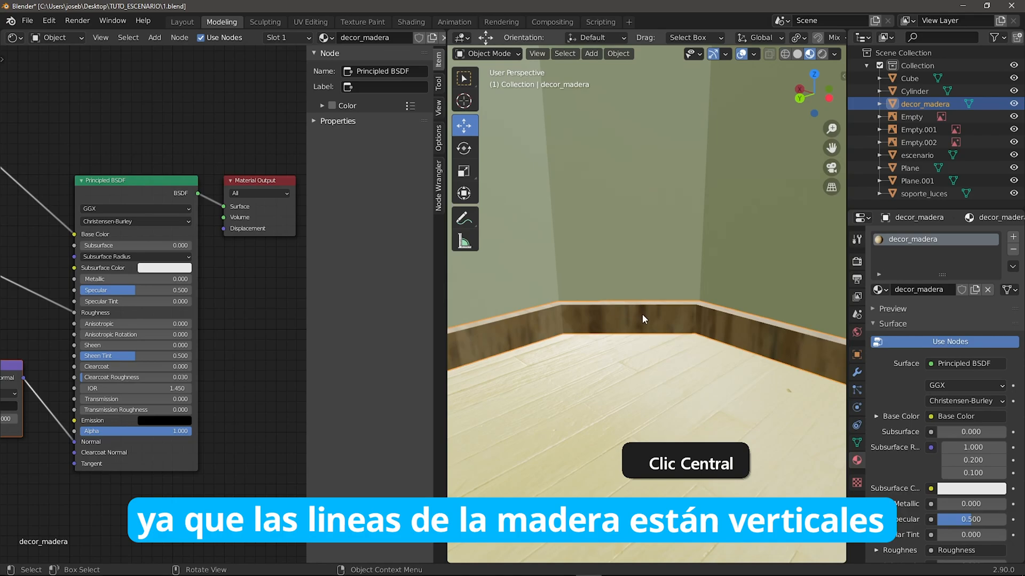
Set the texture mapping rotation of decor_madera's Base Color image node to 90° in Z
{"action": "middle_click_drag", "start_coordinate": [73, 156], "coordinate": [210, 163]}
{"action": "middle_click_drag", "start_coordinate": [93, 180], "coordinate": [232, 190]}
{"action": "left_click", "coordinate": [117, 96]}
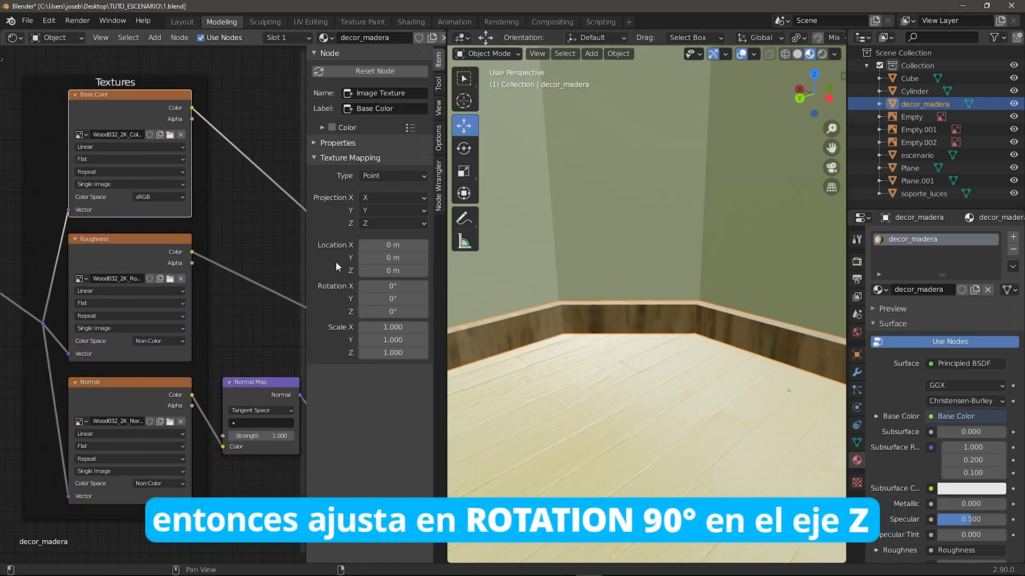
{"action": "type", "text": "90"}
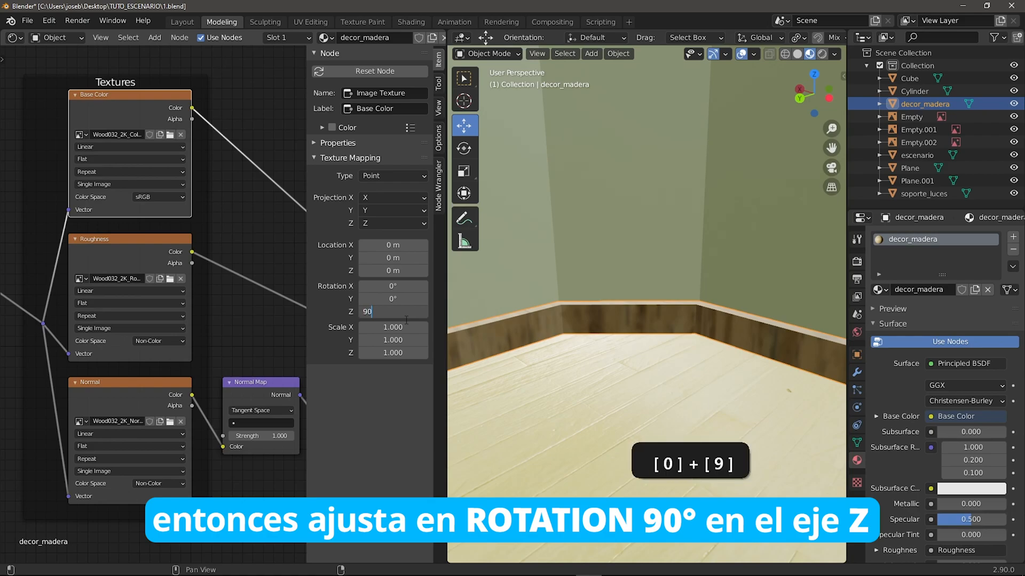
{"action": "key", "text": "Return"}
Set the Z texture mapping rotation of decor_madera's Roughness and Normal image nodes to 90°
{"action": "left_click", "coordinate": [120, 245]}
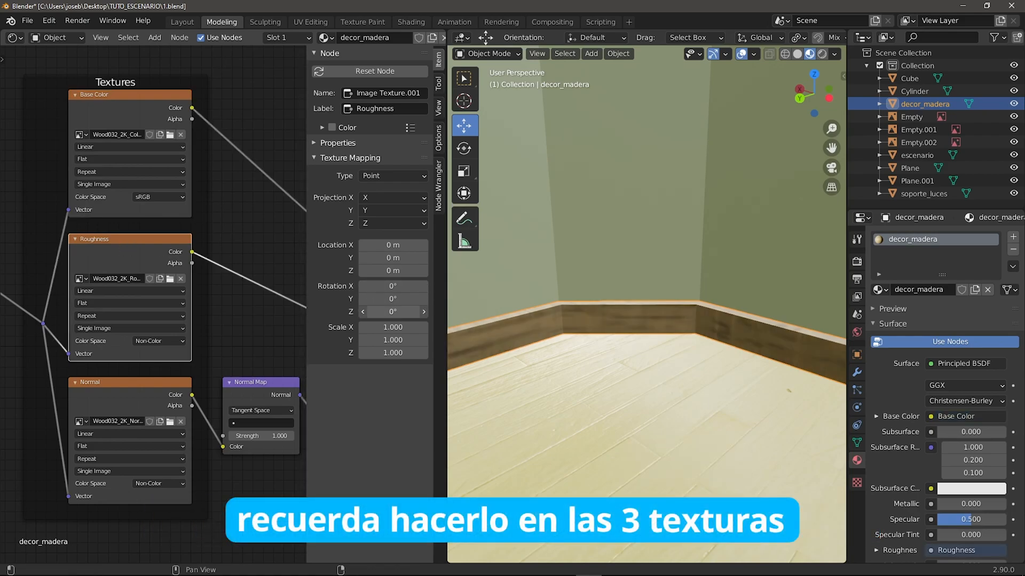
{"action": "left_click", "coordinate": [128, 390]}
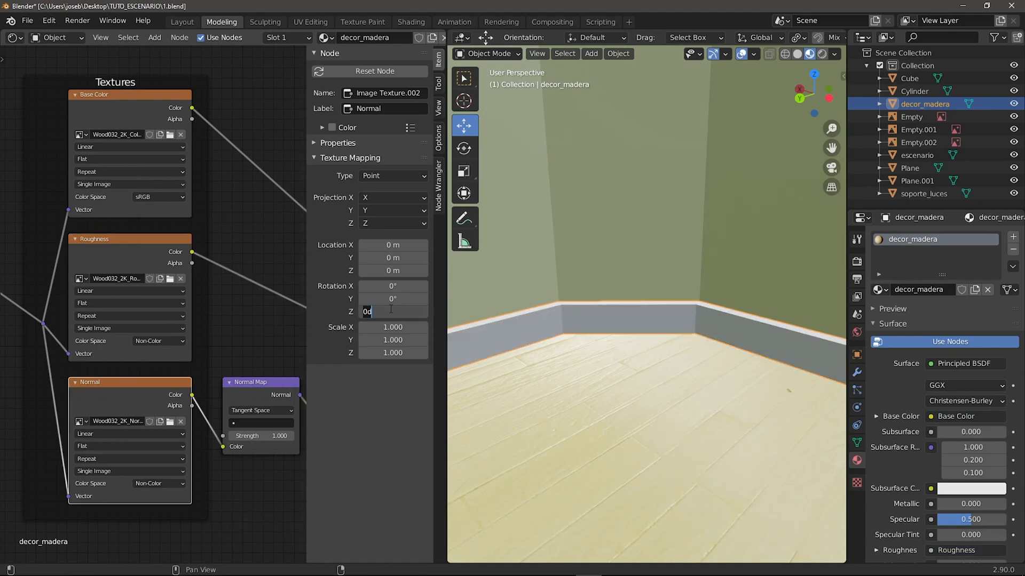
{"action": "double_click", "coordinate": [391, 311]}
{"action": "type", "text": "90"}
{"action": "key", "text": "Return"}
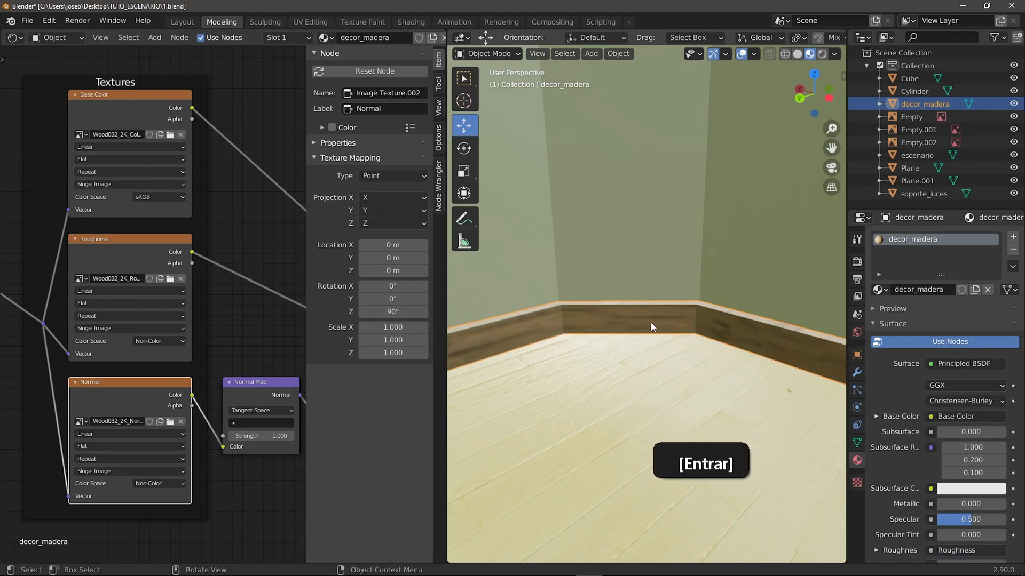
Set the X and Y texture mapping scale of decor_madera's Base Color, Roughness and Normal image nodes to 6
{"action": "left_click", "coordinate": [136, 140]}
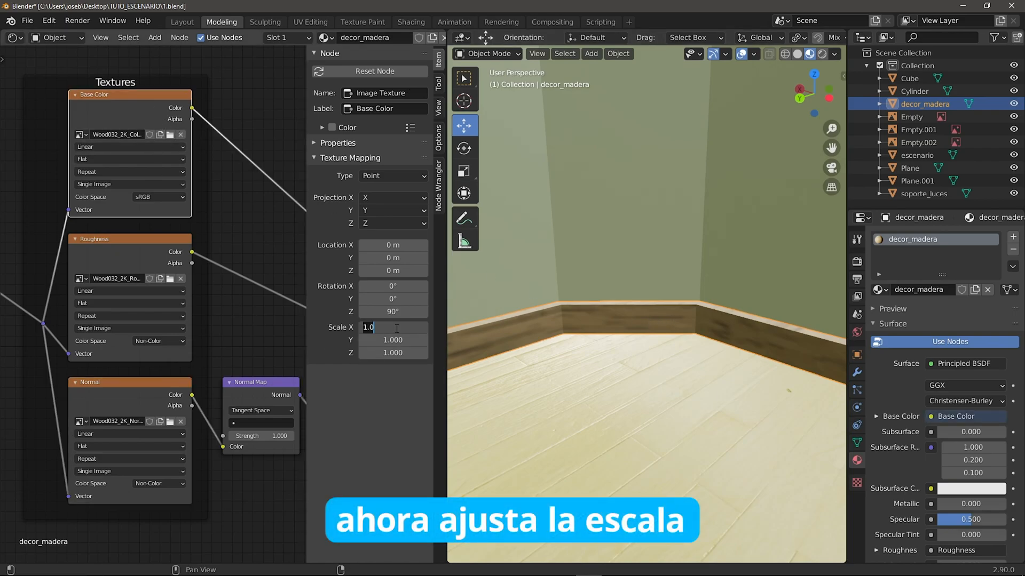
{"action": "left_click", "coordinate": [398, 328]}
{"action": "type", "text": "6"}
{"action": "key", "text": "Return"}
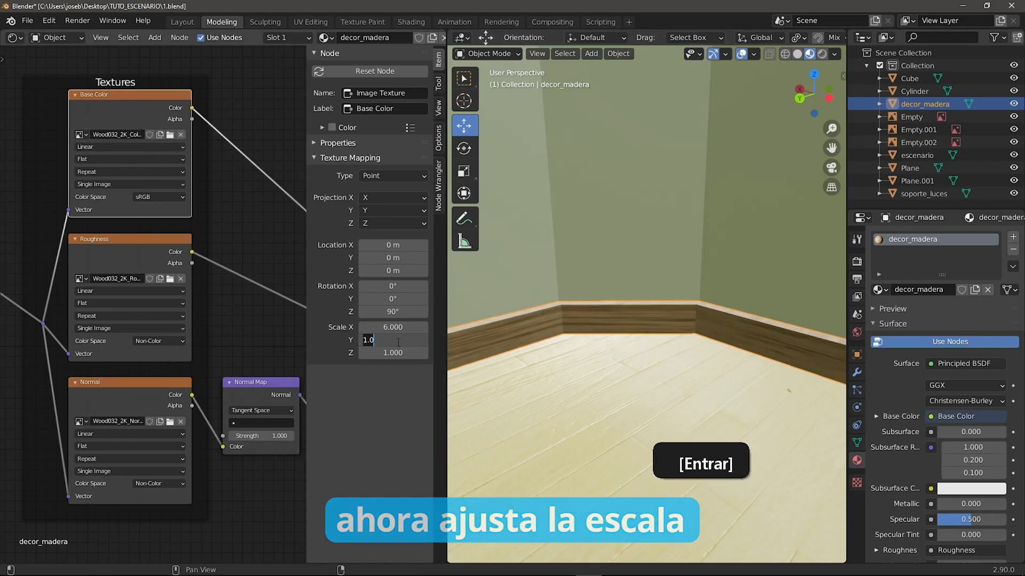
{"action": "type", "text": "6"}
{"action": "left_click", "coordinate": [149, 239]}
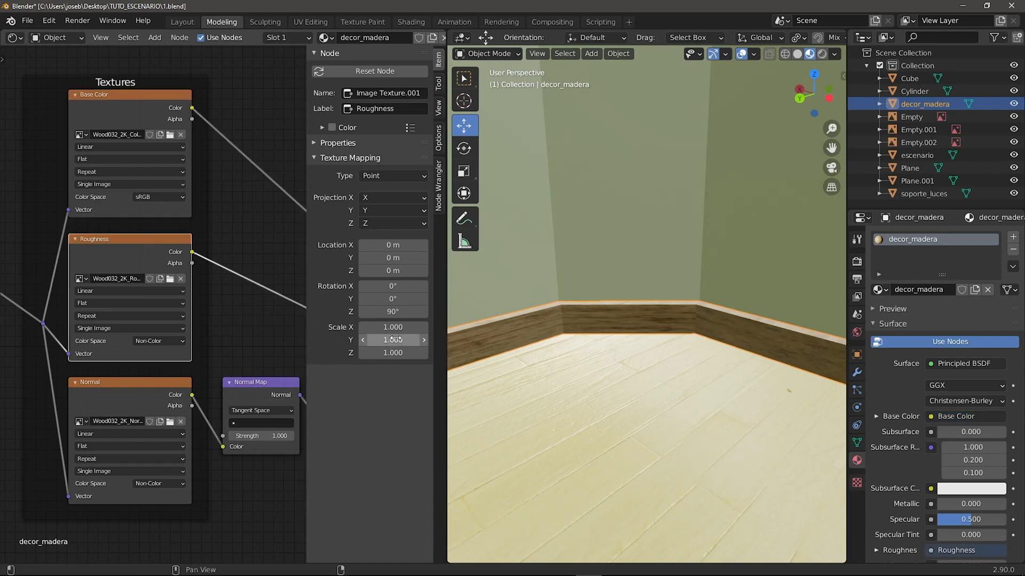
{"action": "left_click", "coordinate": [131, 383]}
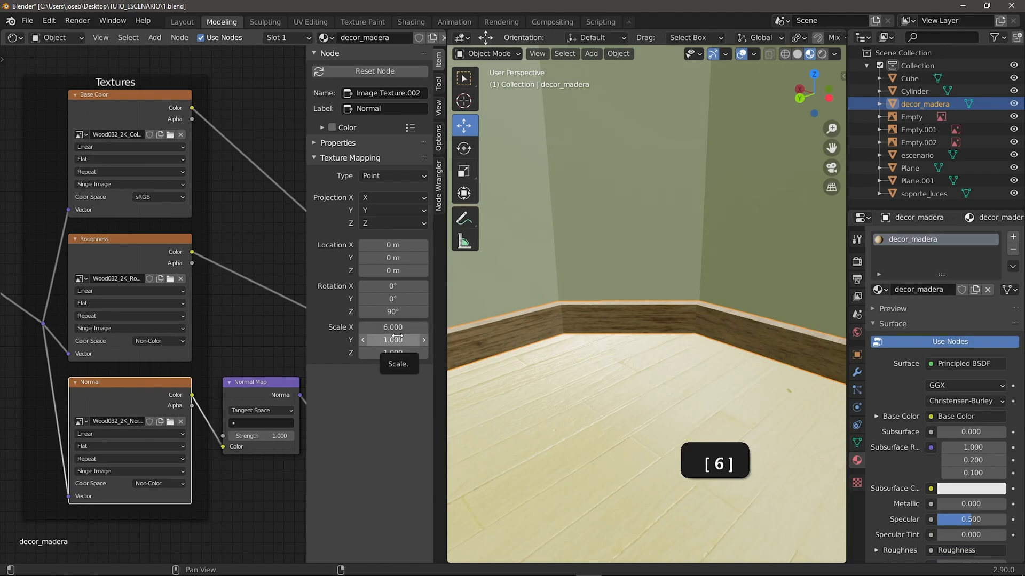
Examine the textured trim of the stage and the two frames and lamp placed outside it
{"action": "scroll", "coordinate": [589, 334], "scroll_direction": "down", "scroll_amount": 3}
{"action": "middle_click_drag", "start_coordinate": [612, 344], "coordinate": [575, 336], "text": "shift"}
{"action": "scroll", "coordinate": [680, 326], "scroll_direction": "up", "scroll_amount": 2}
{"action": "middle_click_drag", "start_coordinate": [680, 327], "coordinate": [625, 324]}
{"action": "middle_click_drag", "start_coordinate": [625, 325], "coordinate": [593, 320], "text": "shift"}
{"action": "scroll", "coordinate": [539, 316], "scroll_direction": "up", "scroll_amount": 1}
{"action": "middle_click_drag", "start_coordinate": [594, 320], "coordinate": [616, 318], "text": "shift"}
{"action": "scroll", "coordinate": [683, 312], "scroll_direction": "up", "scroll_amount": 2}
{"action": "scroll", "coordinate": [637, 345], "scroll_direction": "down", "scroll_amount": 3}
{"action": "scroll", "coordinate": [636, 345], "scroll_direction": "down", "scroll_amount": 3}
{"action": "scroll", "coordinate": [616, 318], "scroll_direction": "up", "scroll_amount": 2}
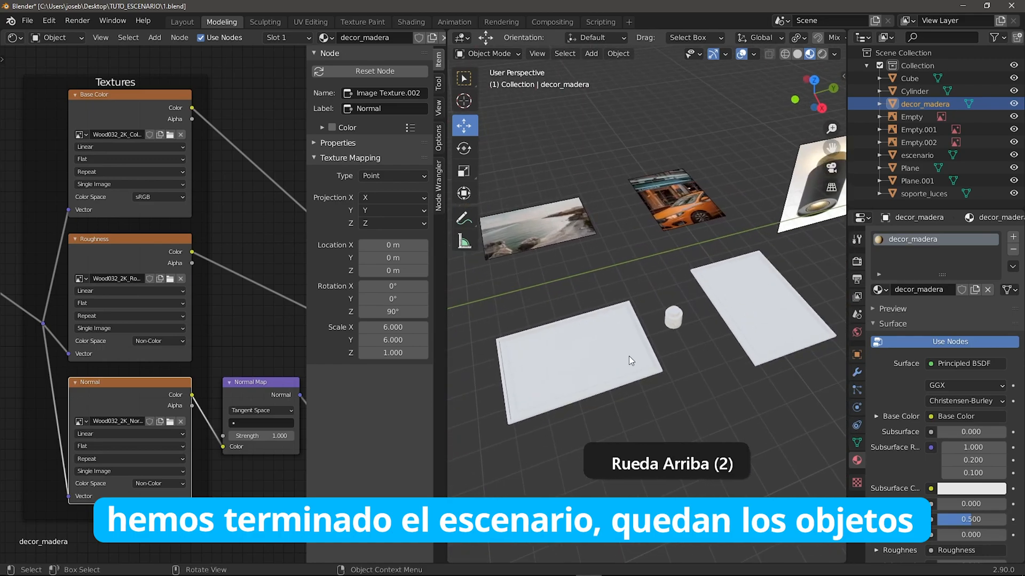
{"action": "left_click_drag", "start_coordinate": [566, 263], "coordinate": [746, 391]}
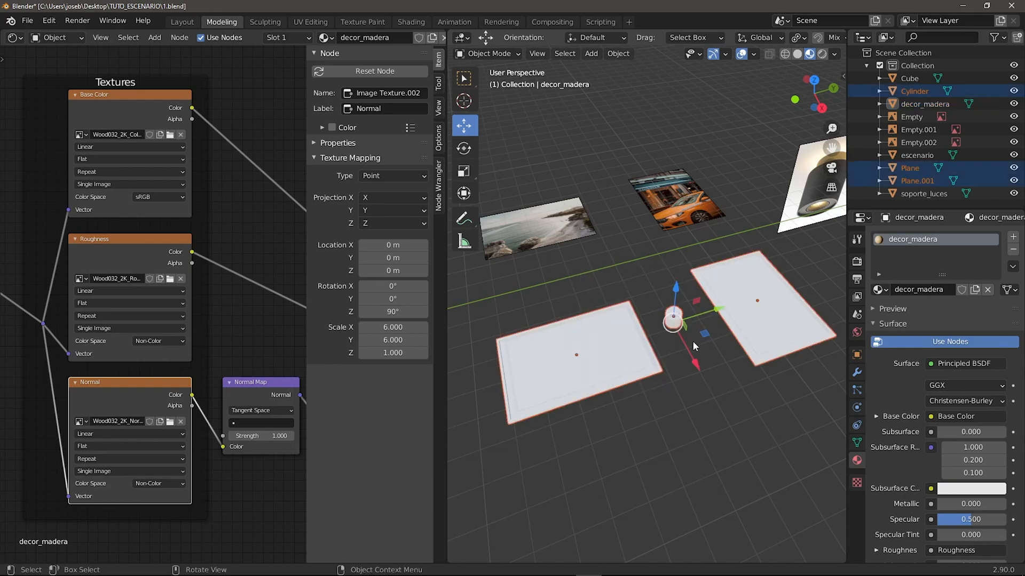
{"action": "middle_click_drag", "start_coordinate": [692, 300], "coordinate": [667, 304]}
{"action": "scroll", "coordinate": [667, 304], "scroll_direction": "up", "scroll_amount": 1}
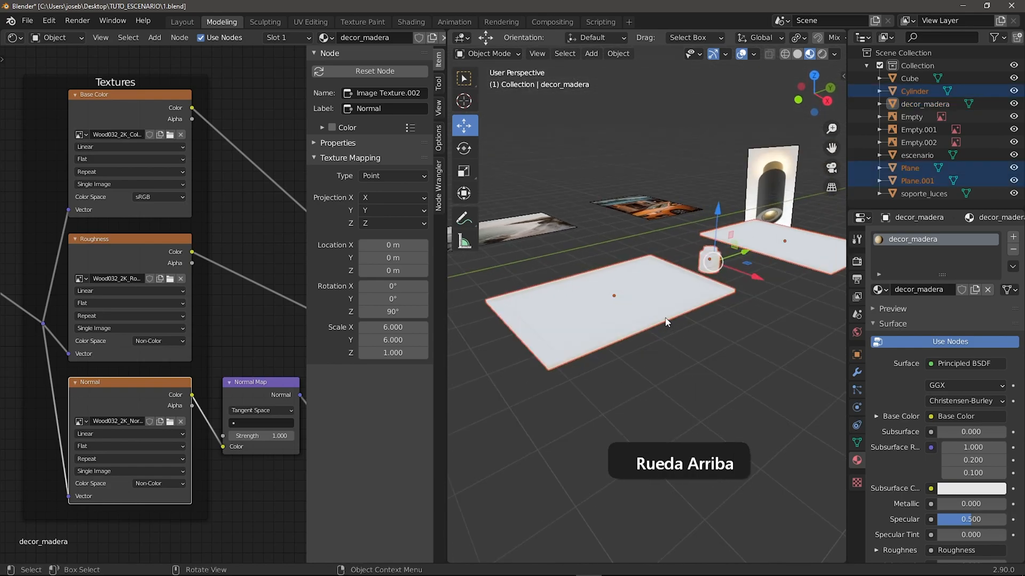
Rename the frame object Plane as cuadro_1
{"action": "left_click", "coordinate": [656, 309]}
{"action": "key", "text": "KP_Decimal"}
{"action": "mouse_move", "coordinate": [610, 339]}
{"action": "middle_mouse_down"}
{"action": "mouse_move", "coordinate": [600, 342]}
{"action": "mouse_move", "coordinate": [705, 300]}
{"action": "mouse_move", "coordinate": [640, 284]}
{"action": "mouse_move", "coordinate": [591, 317]}
{"action": "mouse_move", "coordinate": [618, 328]}
{"action": "middle_mouse_up"}
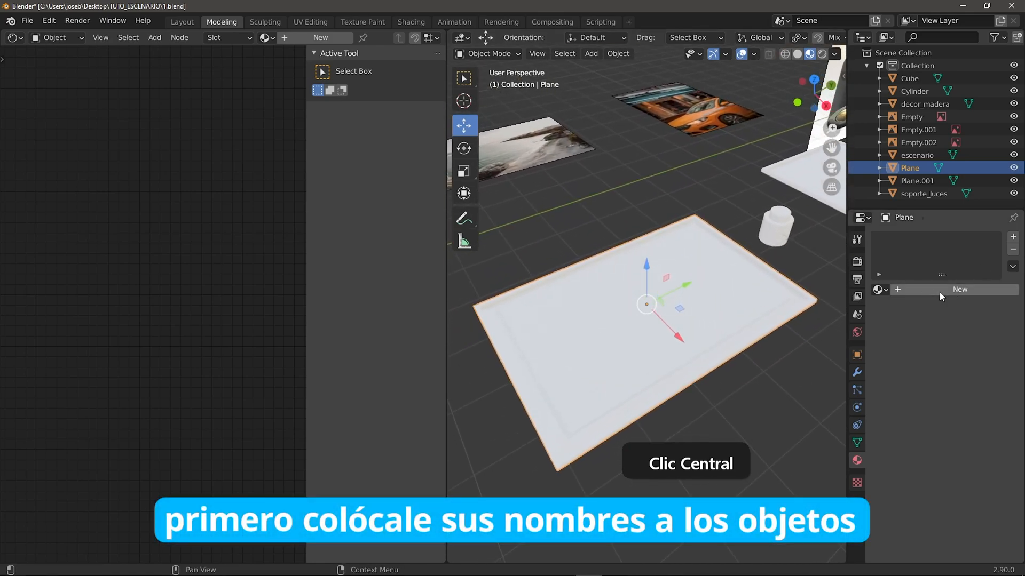
{"action": "double_click", "coordinate": [918, 167]}
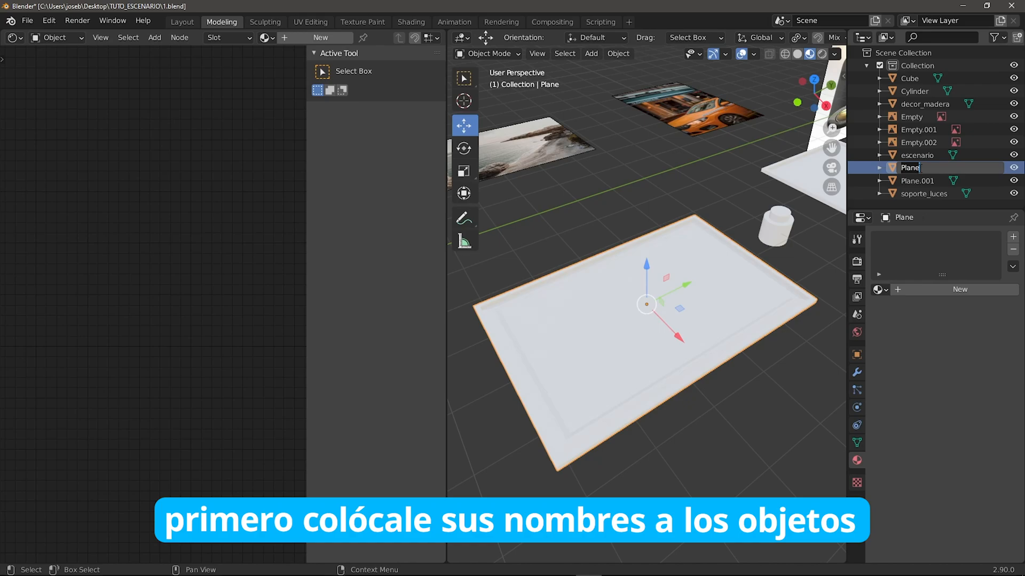
{"action": "type", "text": "cuadro_1"}
{"action": "key", "text": "Return"}
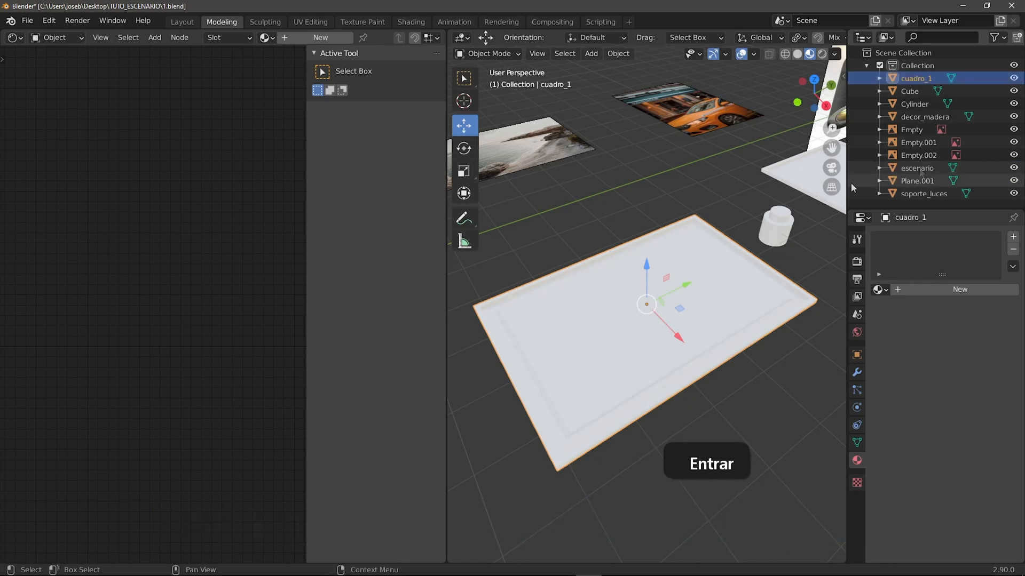
Rename the lamp object Cylinder as lampara_1
{"action": "middle_click_drag", "start_coordinate": [810, 218], "coordinate": [636, 293], "text": "shift"}
{"action": "left_click", "coordinate": [926, 104]}
{"action": "double_click", "coordinate": [926, 104]}
{"action": "type", "text": "lampara_1"}
{"action": "key", "text": "Return"}
Rename the second frame object, Plane.001, as cuadro_2
{"action": "left_click", "coordinate": [703, 271]}
{"action": "double_click", "coordinate": [919, 181]}
{"action": "type", "text": "cuadro_2"}
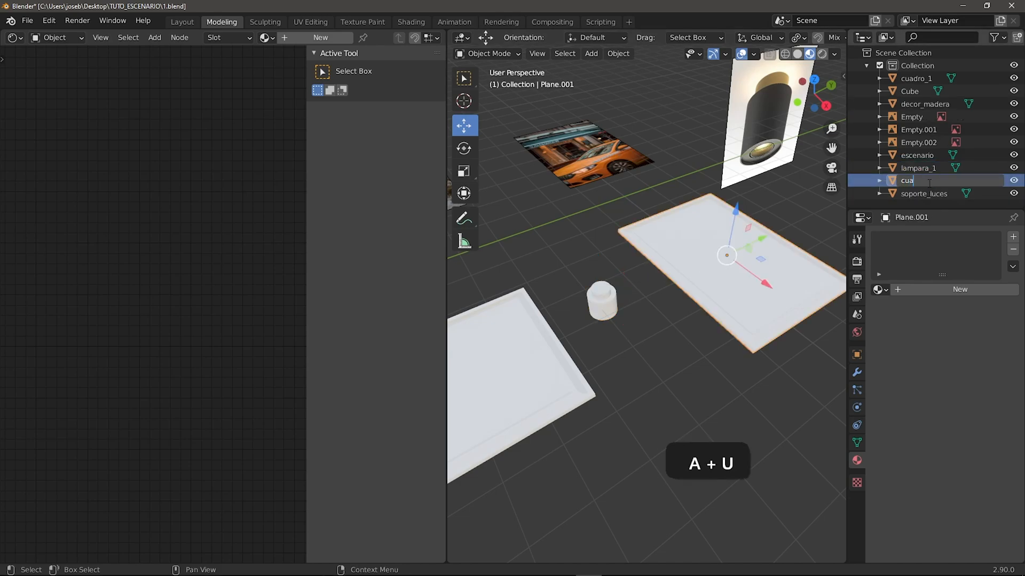
{"action": "key", "text": "Return"}
Give the cuadro_1 frame a new material named marco_madera
{"action": "middle_click_drag", "start_coordinate": [569, 302], "coordinate": [640, 282], "text": "shift"}
{"action": "left_click", "coordinate": [564, 322]}
{"action": "middle_click_drag", "start_coordinate": [564, 322], "coordinate": [680, 253], "text": "shift"}
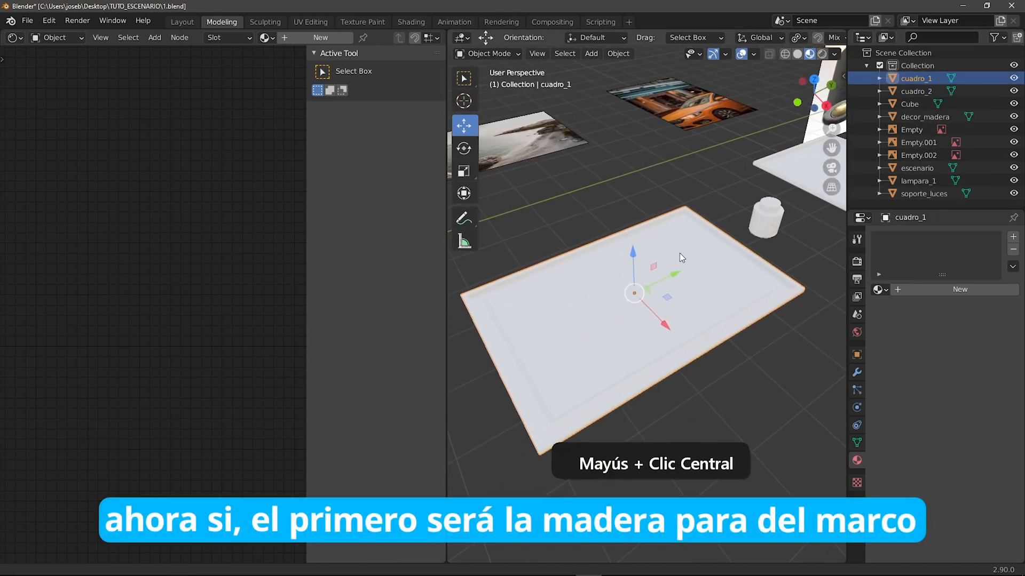
{"action": "middle_click_drag", "start_coordinate": [635, 283], "coordinate": [653, 283], "text": "shift"}
{"action": "left_click", "coordinate": [954, 293]}
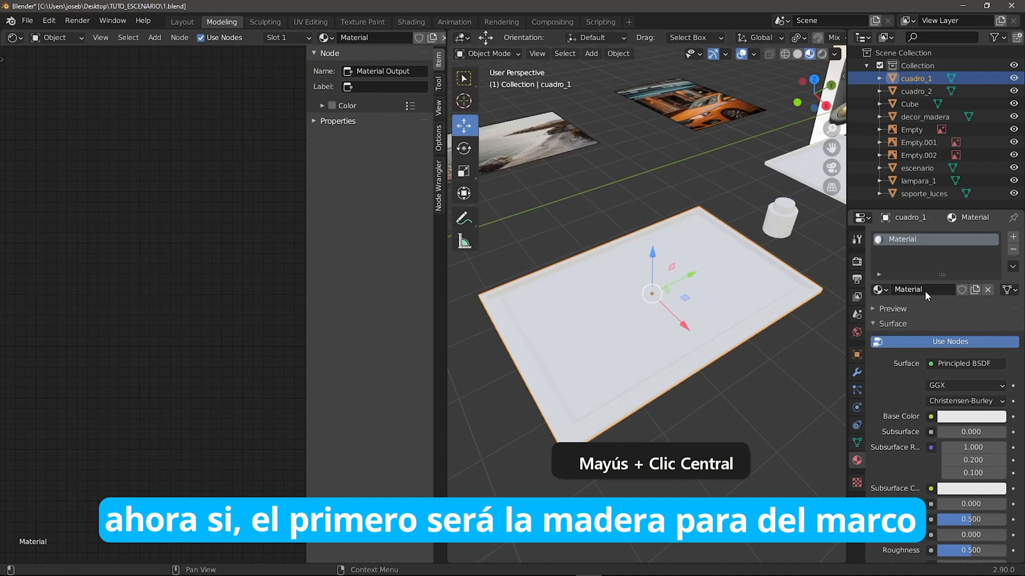
{"action": "double_click", "coordinate": [924, 291]}
{"action": "type", "text": "marco_"}
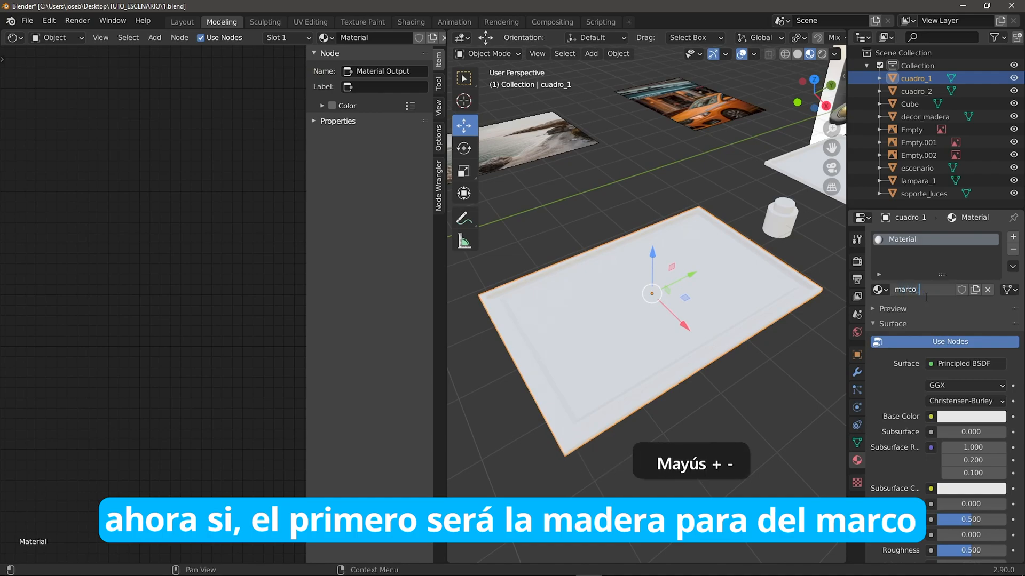
{"action": "type", "text": "madera"}
{"action": "key", "text": "Return"}
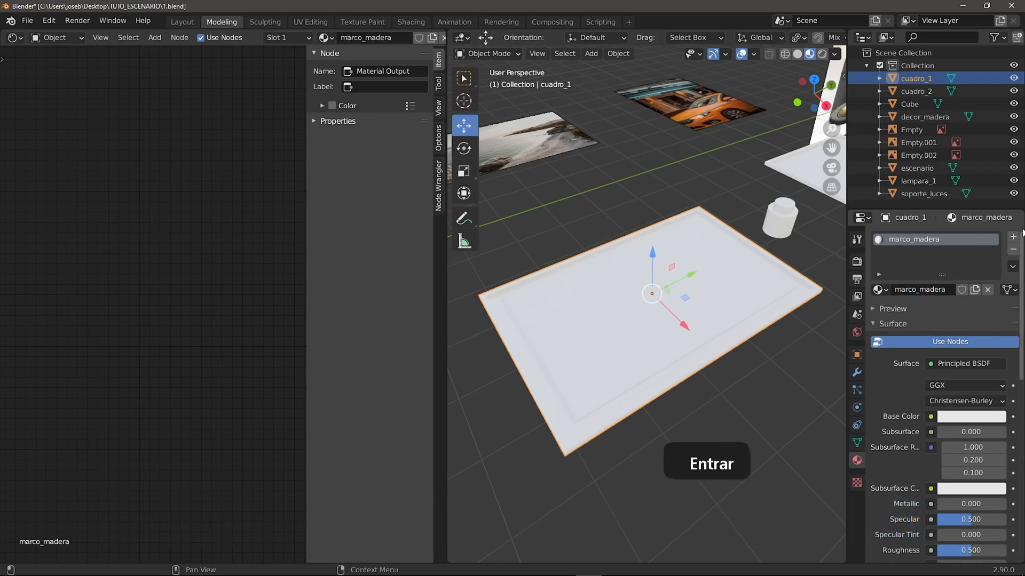
Add a second material slot to cuadro_1 with a new material named foto_1
{"action": "left_click", "coordinate": [1012, 237]}
{"action": "left_click", "coordinate": [931, 315]}
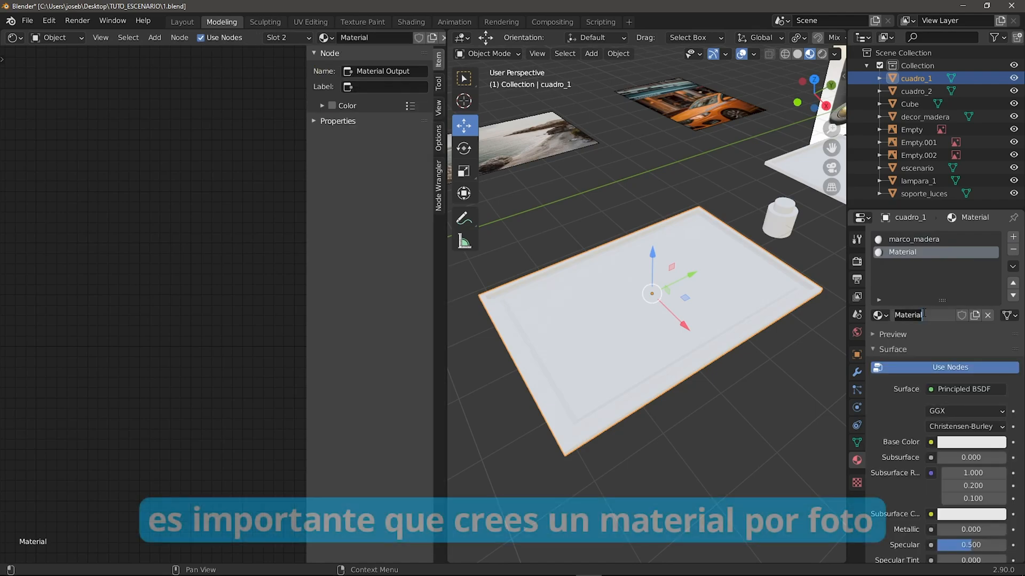
{"action": "double_click", "coordinate": [924, 315]}
{"action": "type", "text": "foto_1"}
{"action": "key", "text": "Return"}
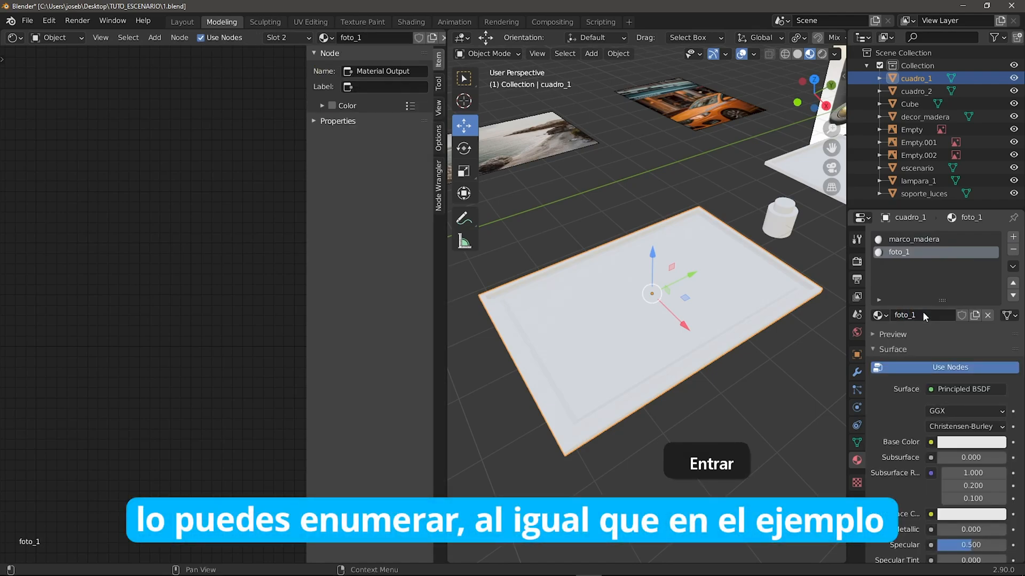
Add a Principled texture setup to marco_madera using the Color, Normal and Roughness images from the Wood024_2K-JPG folder
{"action": "left_click", "coordinate": [923, 239]}
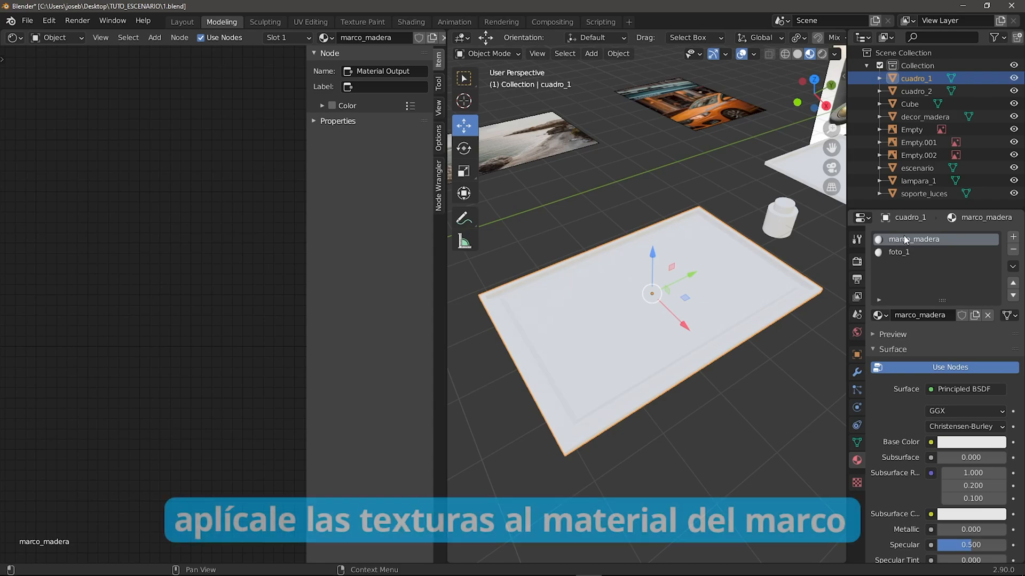
{"action": "scroll", "coordinate": [210, 281], "scroll_direction": "down", "scroll_amount": 5}
{"action": "middle_click_drag", "start_coordinate": [210, 281], "coordinate": [105, 261]}
{"action": "scroll", "coordinate": [134, 277], "scroll_direction": "up", "scroll_amount": 3}
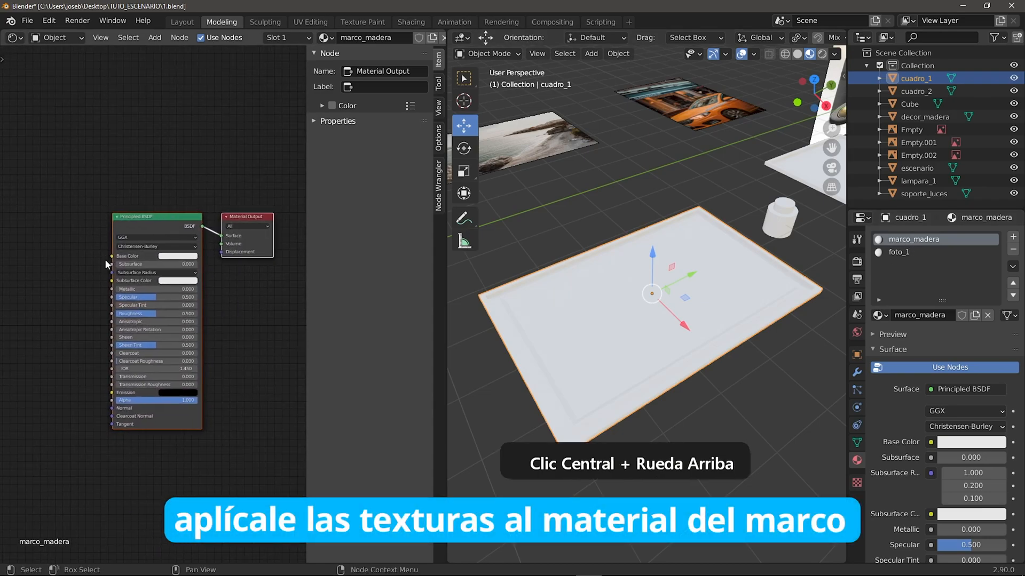
{"action": "scroll", "coordinate": [106, 261], "scroll_direction": "up", "scroll_amount": 2}
{"action": "scroll", "coordinate": [97, 184], "scroll_direction": "up", "scroll_amount": 1}
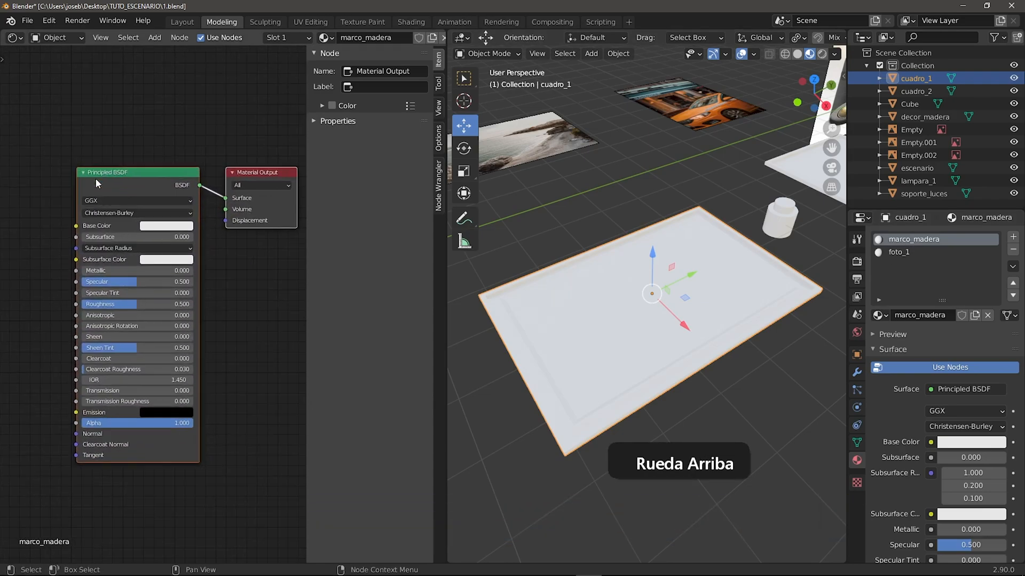
{"action": "left_click", "coordinate": [132, 177]}
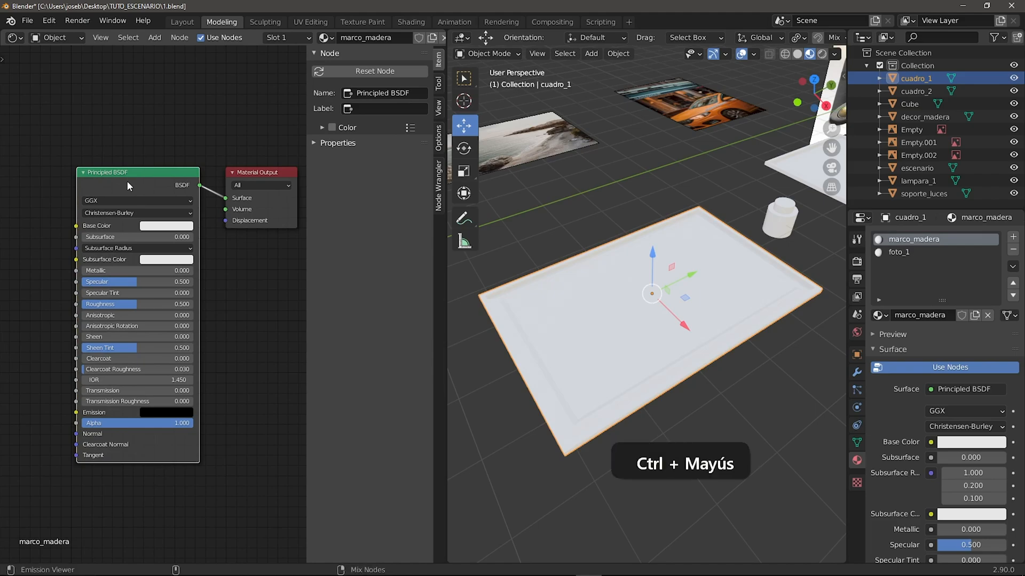
{"action": "key", "text": "ctrl+shift+t"}
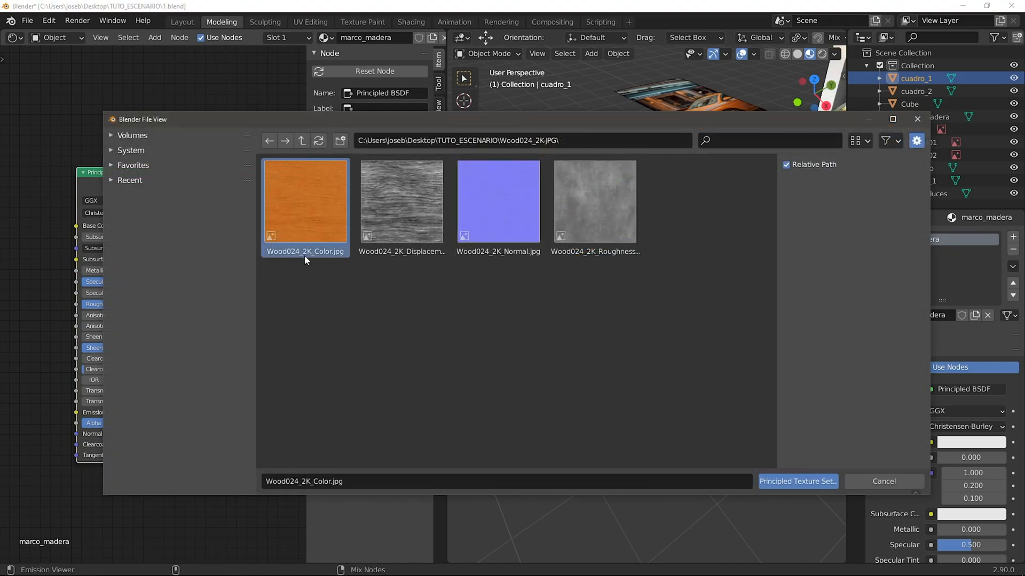
{"action": "left_click", "coordinate": [501, 234], "text": "ctrl"}
{"action": "left_click", "coordinate": [571, 227], "text": "ctrl"}
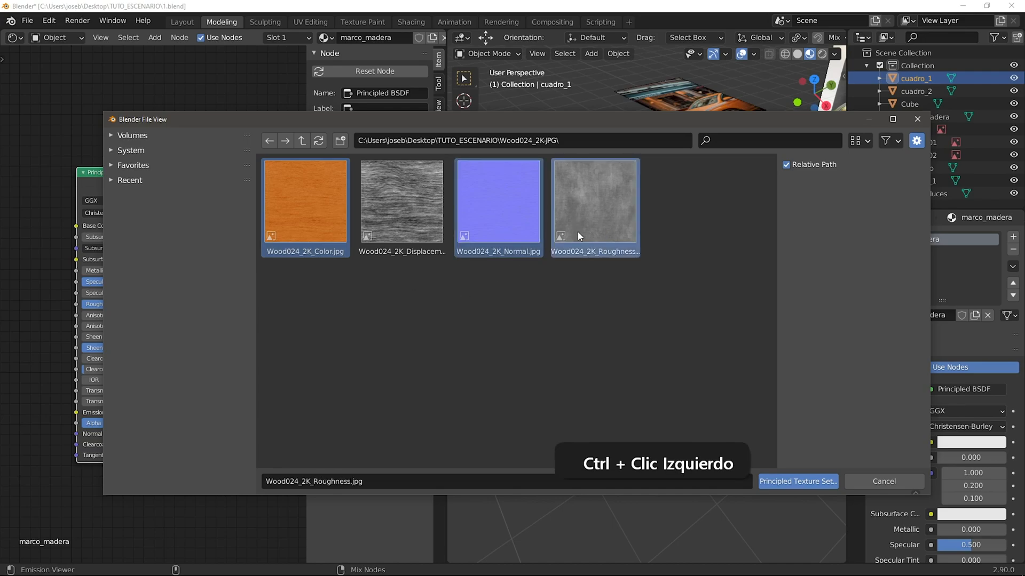
{"action": "left_click", "coordinate": [788, 482]}
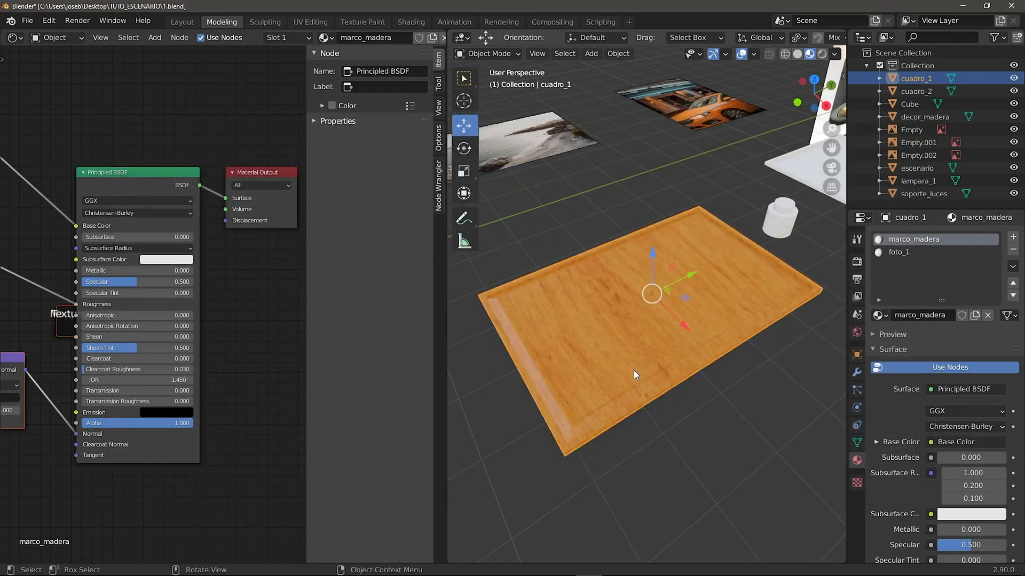
Check the frame's wood grain and set the Z texture mapping rotation of marco_madera's Base Color image node to 90°
{"action": "scroll", "coordinate": [613, 368], "scroll_direction": "up", "scroll_amount": 3}
{"action": "middle_click_drag", "start_coordinate": [612, 369], "coordinate": [656, 411]}
{"action": "middle_click_drag", "start_coordinate": [656, 411], "coordinate": [561, 315], "text": "shift"}
{"action": "scroll", "coordinate": [560, 315], "scroll_direction": "up", "scroll_amount": 2}
{"action": "middle_click_drag", "start_coordinate": [561, 315], "coordinate": [700, 343]}
{"action": "middle_click_drag", "start_coordinate": [734, 379], "coordinate": [711, 332], "text": "shift"}
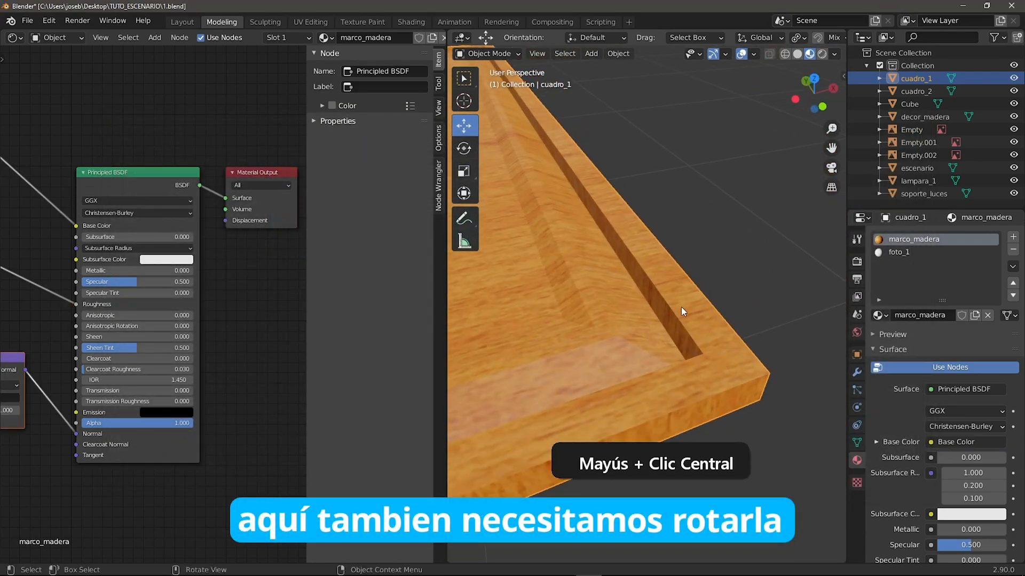
{"action": "scroll", "coordinate": [59, 242], "scroll_direction": "down", "scroll_amount": 3}
{"action": "scroll", "coordinate": [122, 238], "scroll_direction": "up", "scroll_amount": 3}
{"action": "scroll", "coordinate": [165, 154], "scroll_direction": "up", "scroll_amount": 3}
{"action": "left_click", "coordinate": [126, 119]}
{"action": "left_click", "coordinate": [350, 158]}
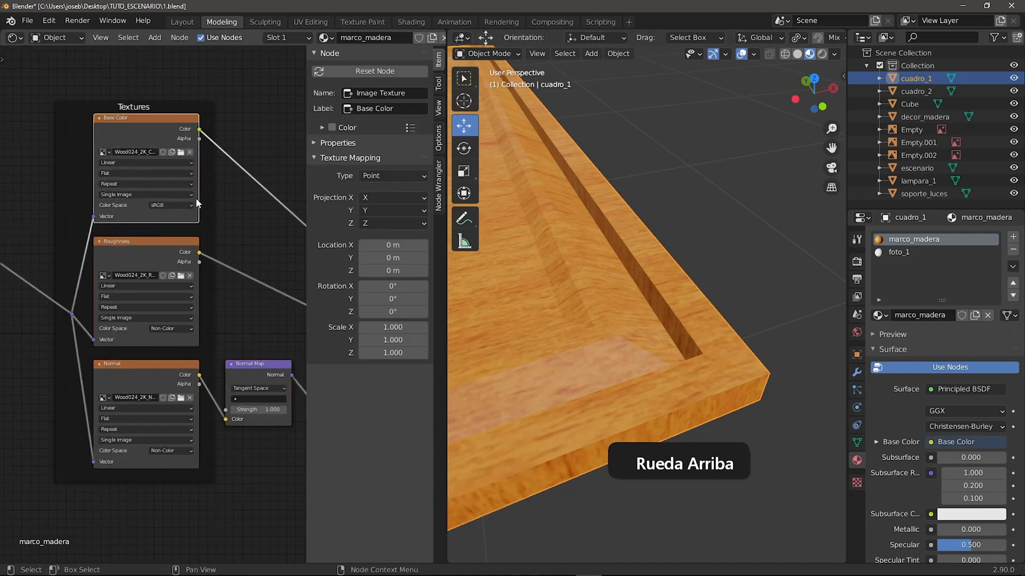
{"action": "left_click", "coordinate": [391, 311]}
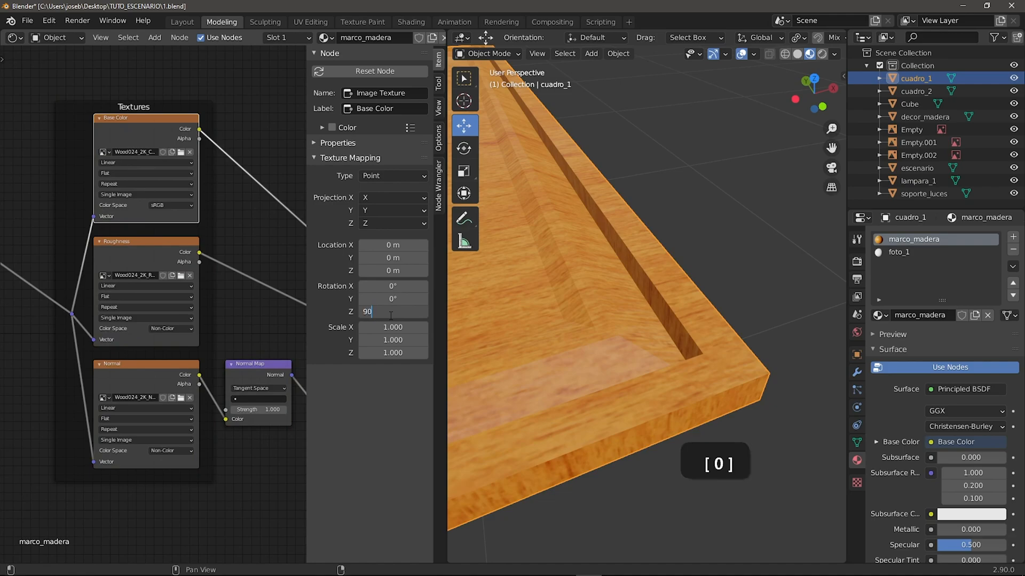
{"action": "type", "text": "90"}
{"action": "key", "text": "Return"}
Set the Z texture mapping rotation of marco_madera's Roughness and Normal image nodes to 90°
{"action": "left_click", "coordinate": [133, 241]}
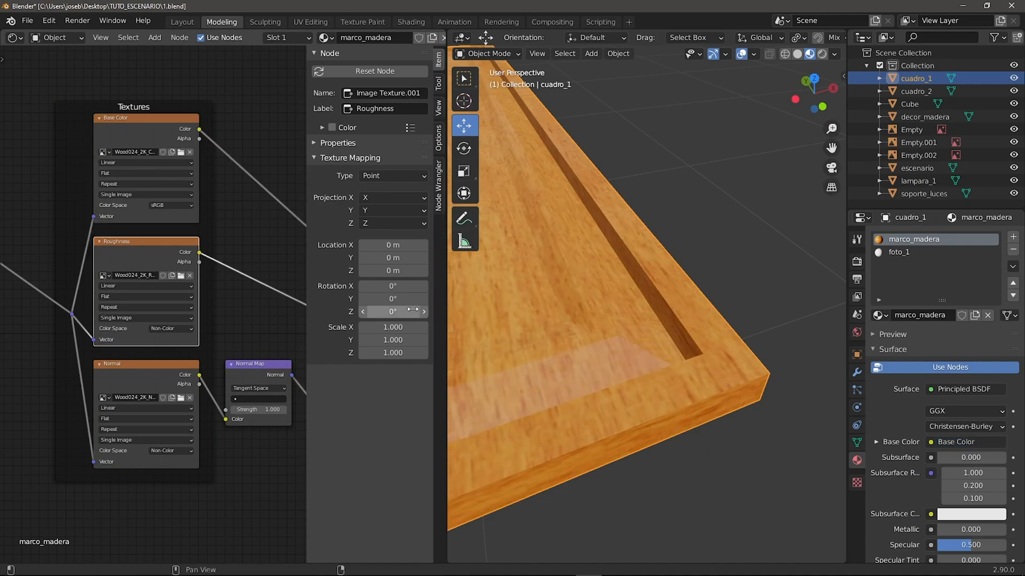
{"action": "left_click", "coordinate": [144, 364]}
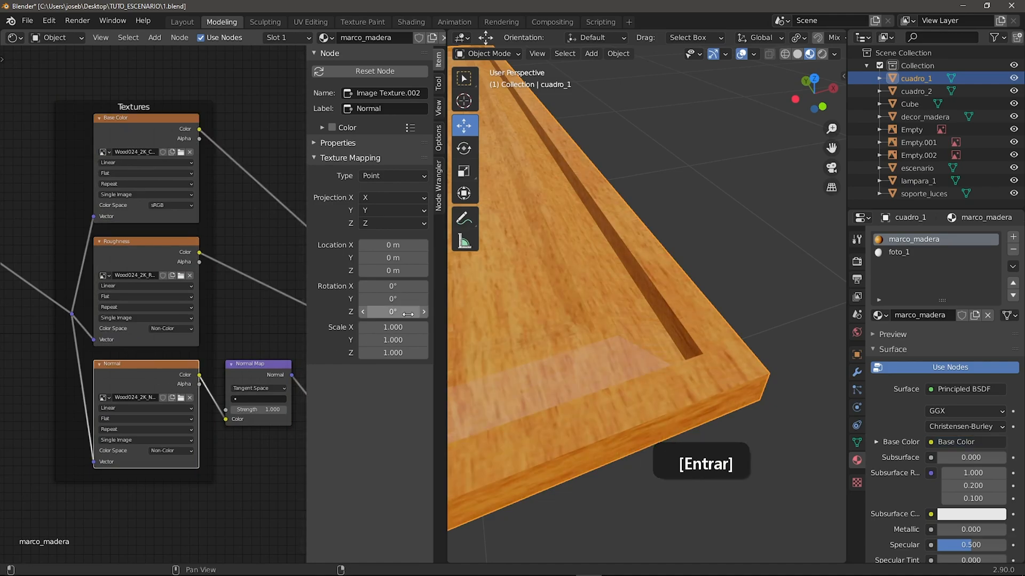
{"action": "type", "text": "90"}
{"action": "key", "text": "Return"}
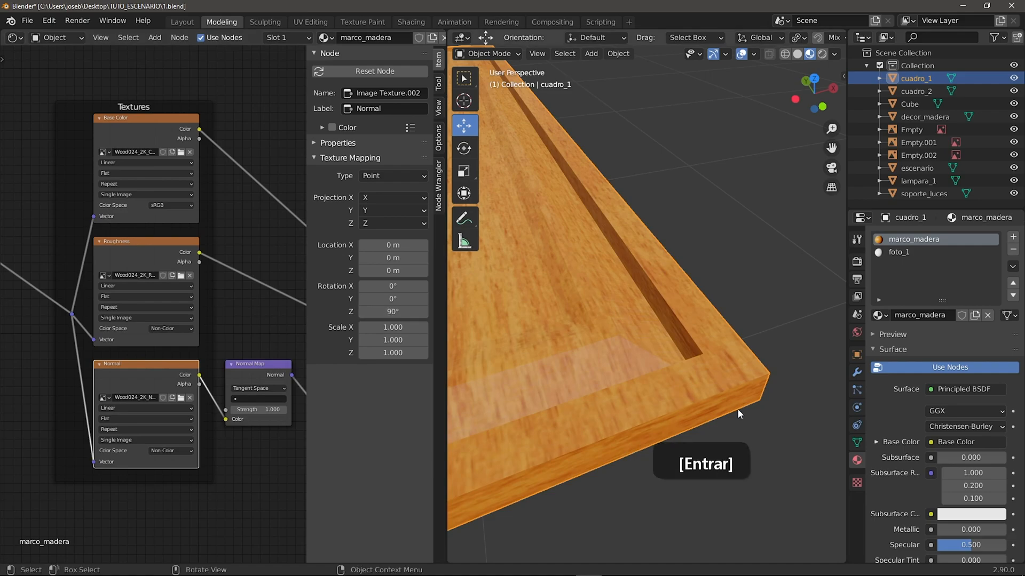
Set the X and Y texture mapping scale of marco_madera's Base Color image node to 3
{"action": "left_click", "coordinate": [154, 130]}
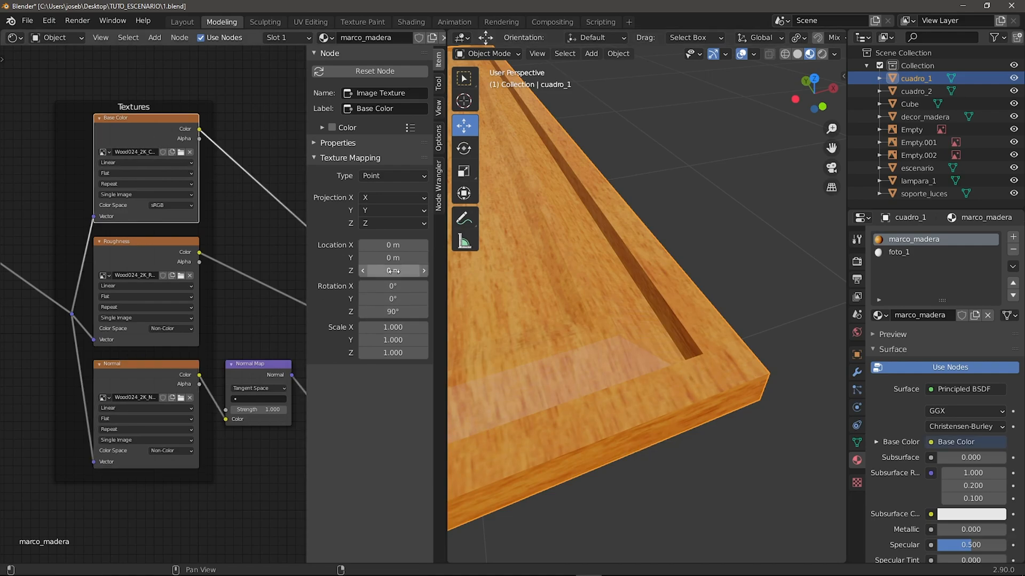
{"action": "key", "text": "Return"}
{"action": "left_click", "coordinate": [394, 336]}
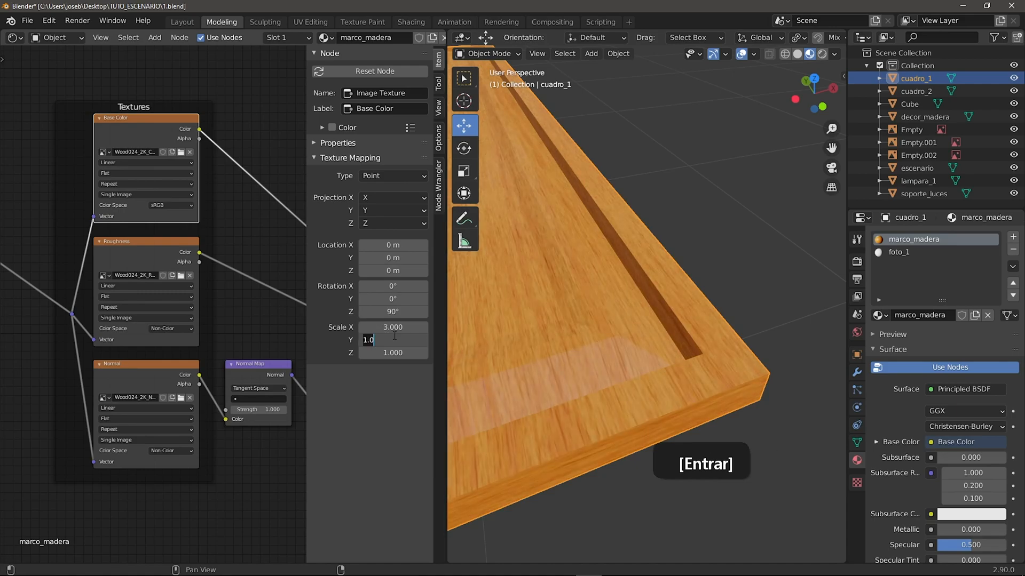
{"action": "type", "text": "3"}
{"action": "key", "text": "Return"}
Set the X and Y texture mapping scale of marco_madera's Roughness and Normal image nodes to 3
{"action": "left_click", "coordinate": [141, 258]}
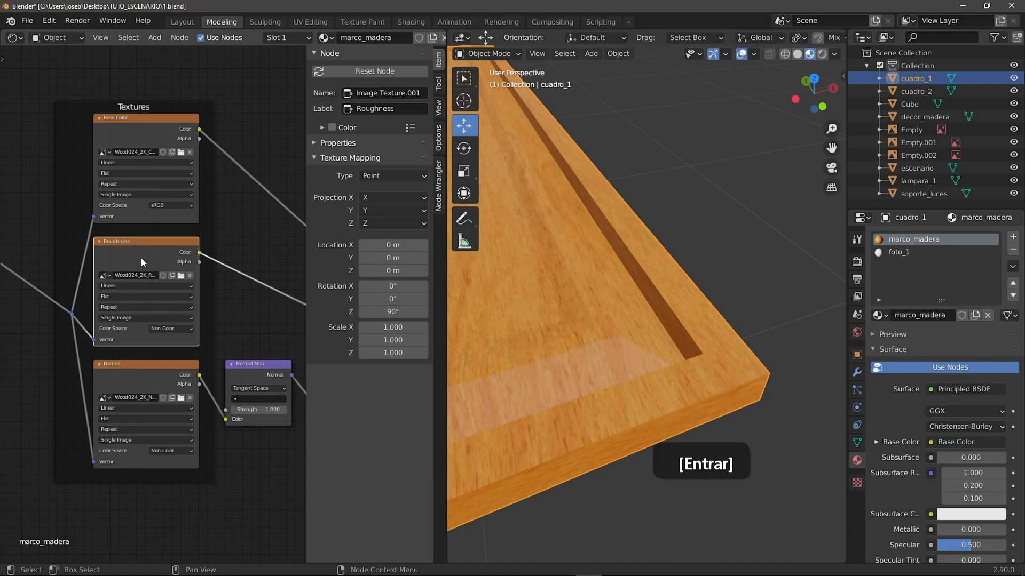
{"action": "left_click", "coordinate": [410, 324]}
{"action": "type", "text": "3"}
{"action": "key", "text": "Return"}
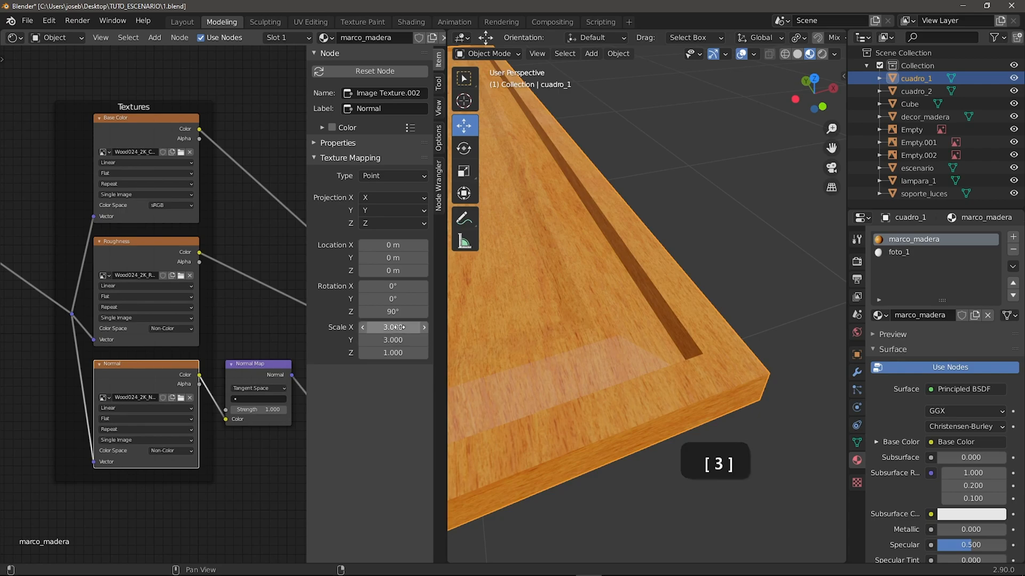
Select cuadro_1's inner photo face in Edit Mode, assign it the foto_1 material and return to Object Mode
{"action": "scroll", "coordinate": [725, 328], "scroll_direction": "down", "scroll_amount": 3}
{"action": "middle_click_drag", "start_coordinate": [725, 328], "coordinate": [624, 354], "text": "shift"}
{"action": "scroll", "coordinate": [594, 351], "scroll_direction": "up", "scroll_amount": 5}
{"action": "middle_click_drag", "start_coordinate": [571, 389], "coordinate": [691, 352]}
{"action": "scroll", "coordinate": [684, 354], "scroll_direction": "down", "scroll_amount": 3}
{"action": "key", "text": "Tab"}
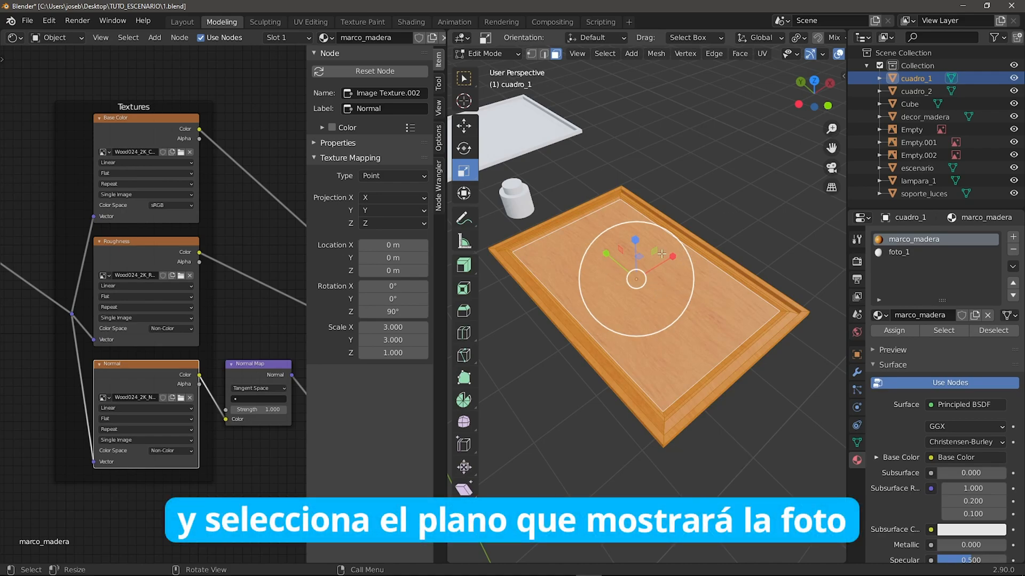
{"action": "key", "text": "space"}
{"action": "left_click", "coordinate": [614, 243]}
{"action": "scroll", "coordinate": [627, 283], "scroll_direction": "up", "scroll_amount": 2}
{"action": "left_click_drag", "start_coordinate": [635, 255], "coordinate": [641, 216]}
{"action": "right_click", "coordinate": [636, 250]}
{"action": "left_click", "coordinate": [741, 229]}
{"action": "left_click", "coordinate": [657, 276]}
{"action": "right_click", "coordinate": [642, 217]}
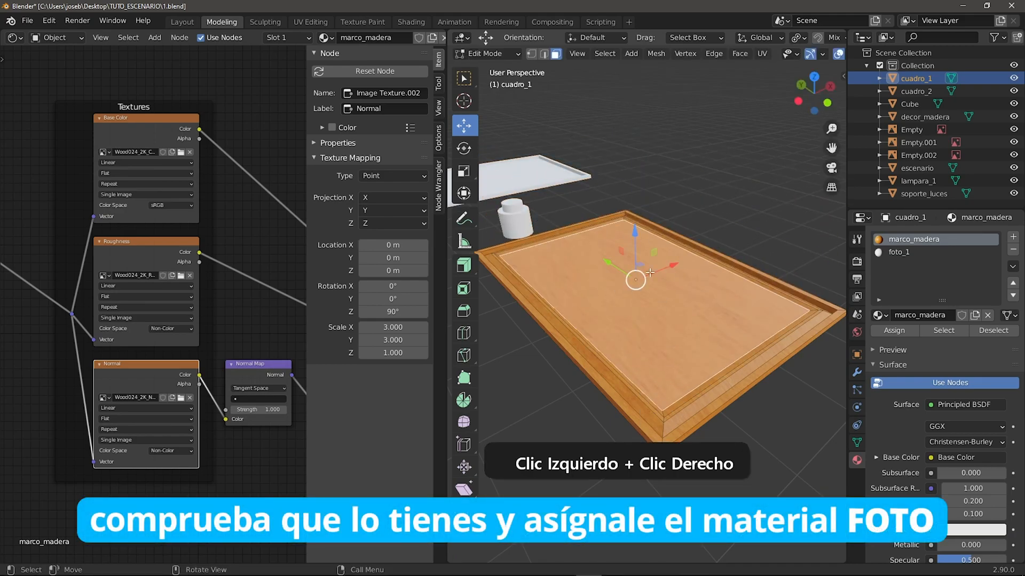
{"action": "left_click", "coordinate": [886, 252]}
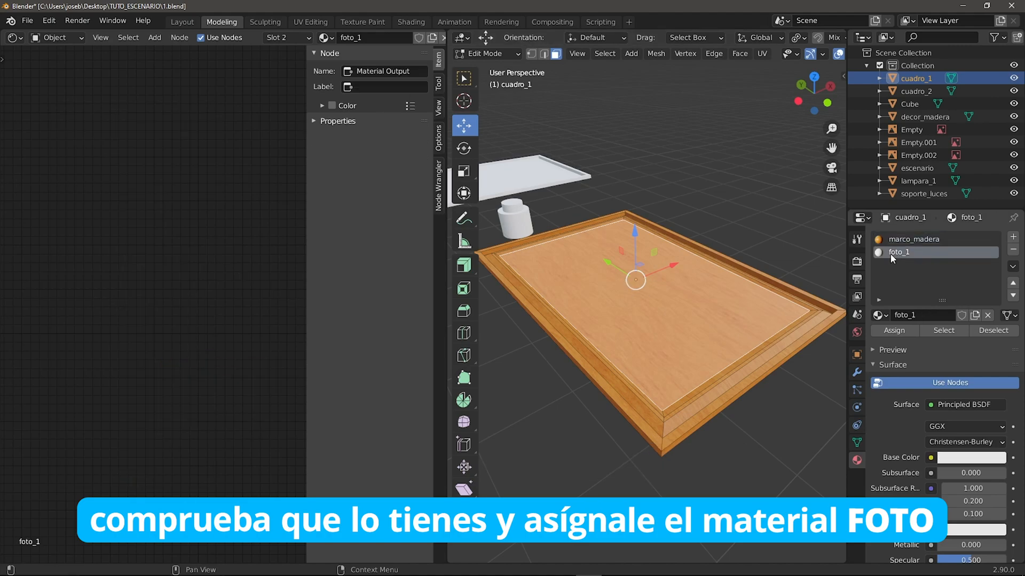
{"action": "left_click", "coordinate": [895, 331]}
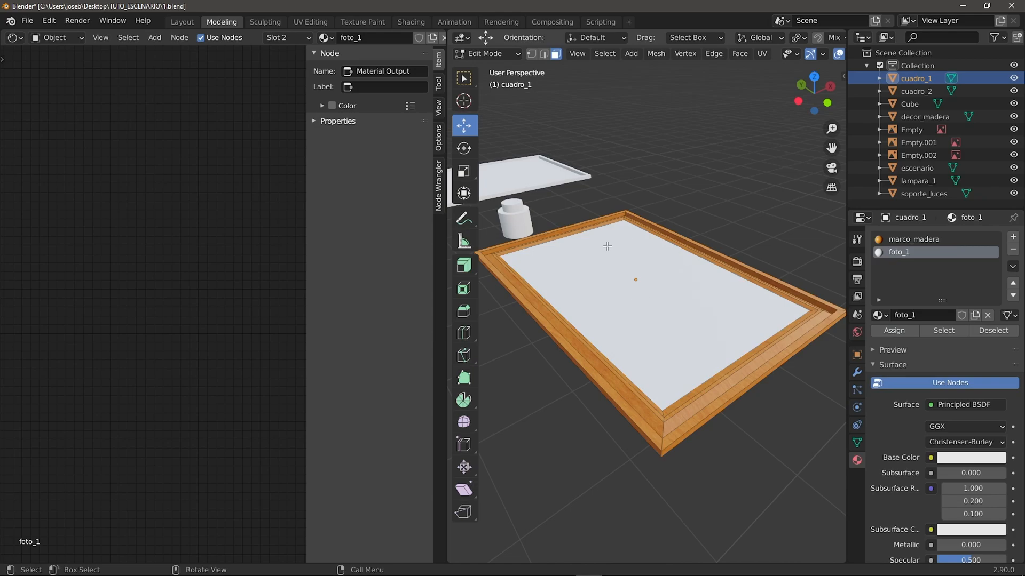
{"action": "key", "text": "Tab"}
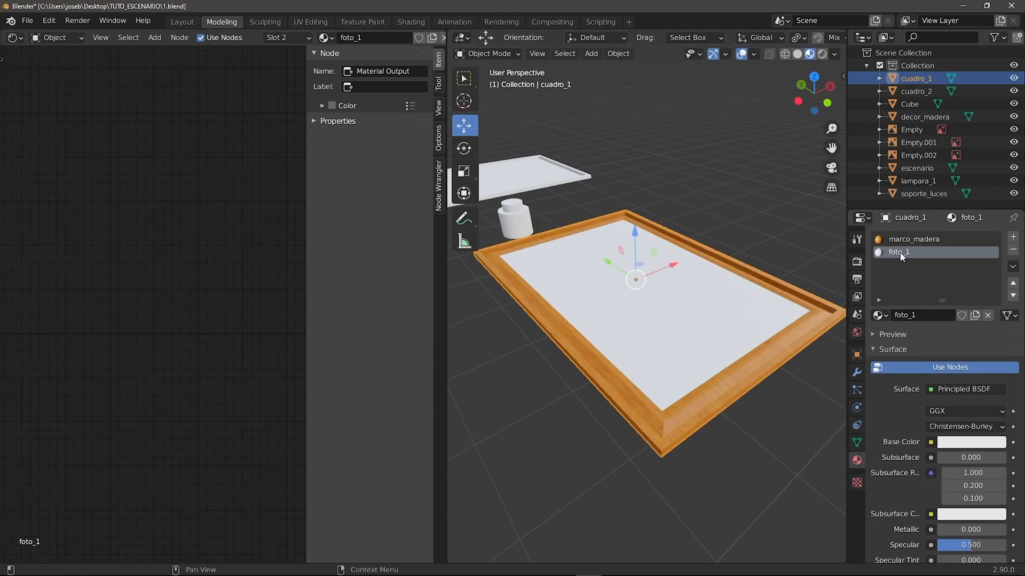
Bring the seascape photo from the FOTOS folder in File Explorer into foto_1's shader nodes as an image texture, placed beside the Principled BSDF
{"action": "scroll", "coordinate": [151, 280], "scroll_direction": "down", "scroll_amount": 3}
{"action": "middle_click_drag", "start_coordinate": [151, 280], "coordinate": [98, 258]}
{"action": "scroll", "coordinate": [116, 271], "scroll_direction": "up", "scroll_amount": 1}
{"action": "scroll", "coordinate": [98, 258], "scroll_direction": "up", "scroll_amount": 1}
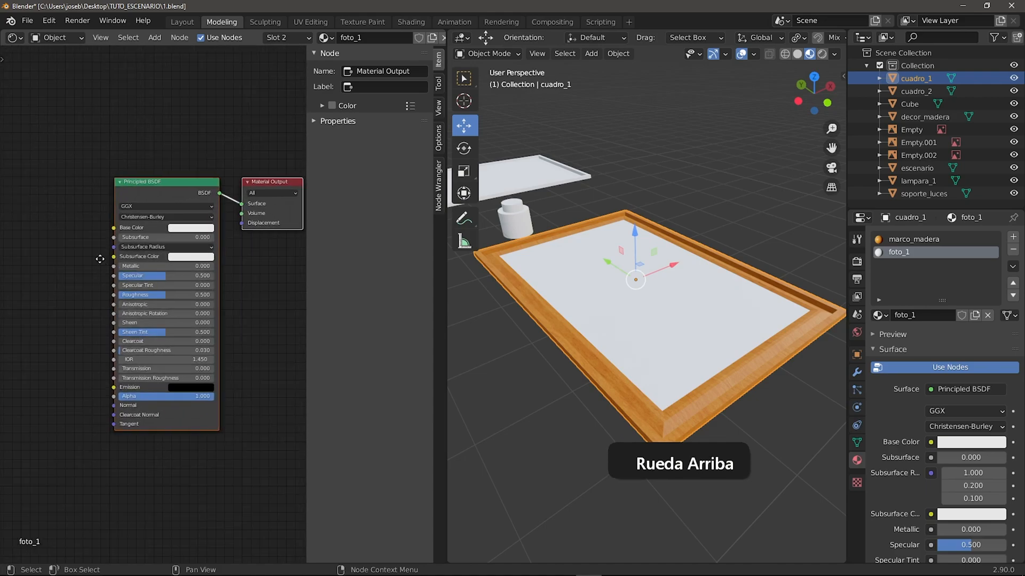
{"action": "middle_click_drag", "start_coordinate": [150, 227], "coordinate": [136, 224]}
{"action": "left_click", "coordinate": [128, 182]}
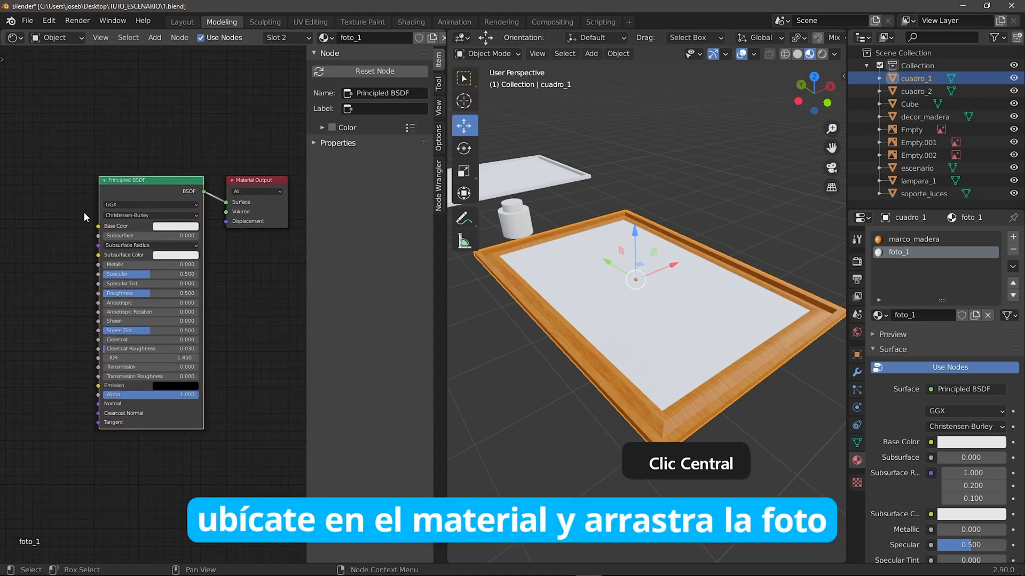
{"action": "middle_click_drag", "start_coordinate": [63, 214], "coordinate": [158, 211]}
{"action": "key", "text": "alt+Tab"}
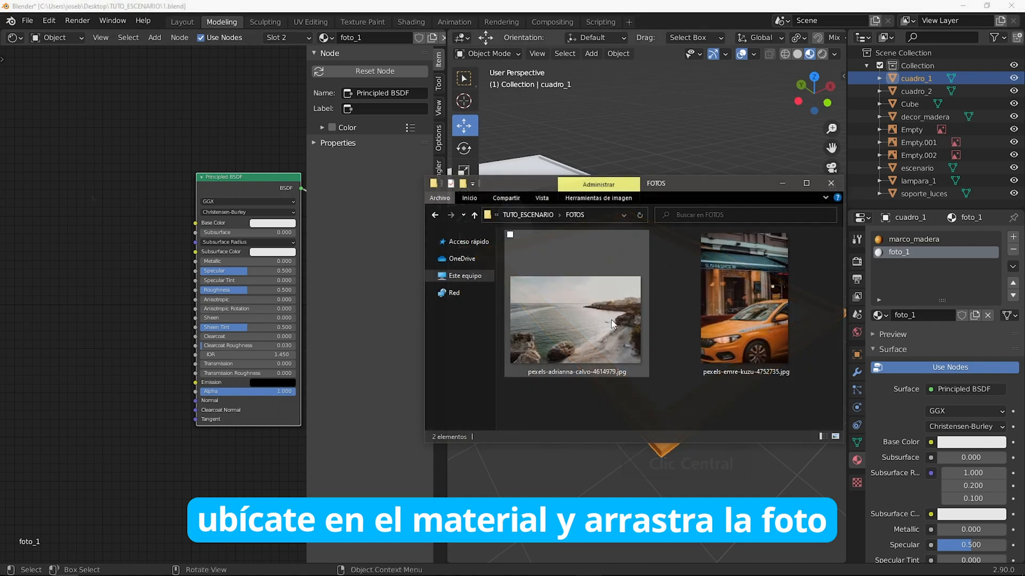
{"action": "left_click_drag", "start_coordinate": [104, 217], "coordinate": [136, 198]}
{"action": "scroll", "coordinate": [123, 200], "scroll_direction": "up", "scroll_amount": 3}
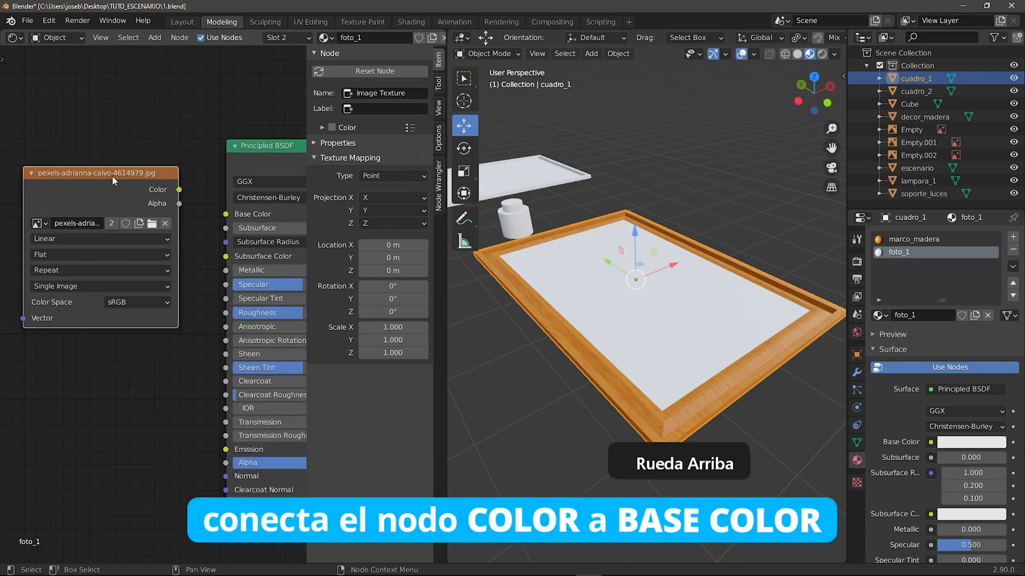
Connect the seascape image node's Color output to the Principled BSDF's Base Color and check the photo inside the frame
{"action": "left_click_drag", "start_coordinate": [179, 190], "coordinate": [189, 189]}
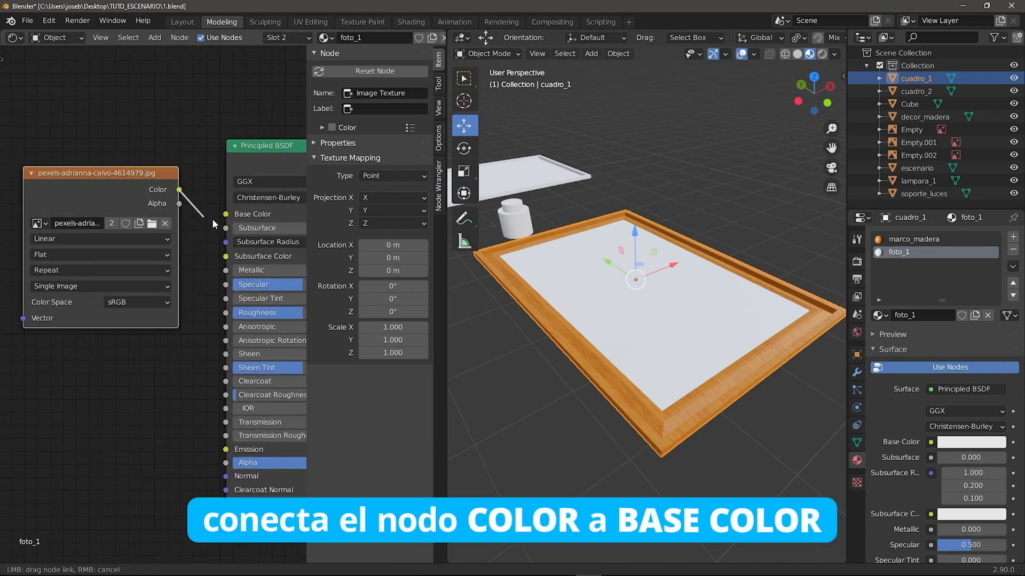
{"action": "left_click_drag", "start_coordinate": [229, 218], "coordinate": [226, 214]}
{"action": "middle_click_drag", "start_coordinate": [734, 318], "coordinate": [595, 349]}
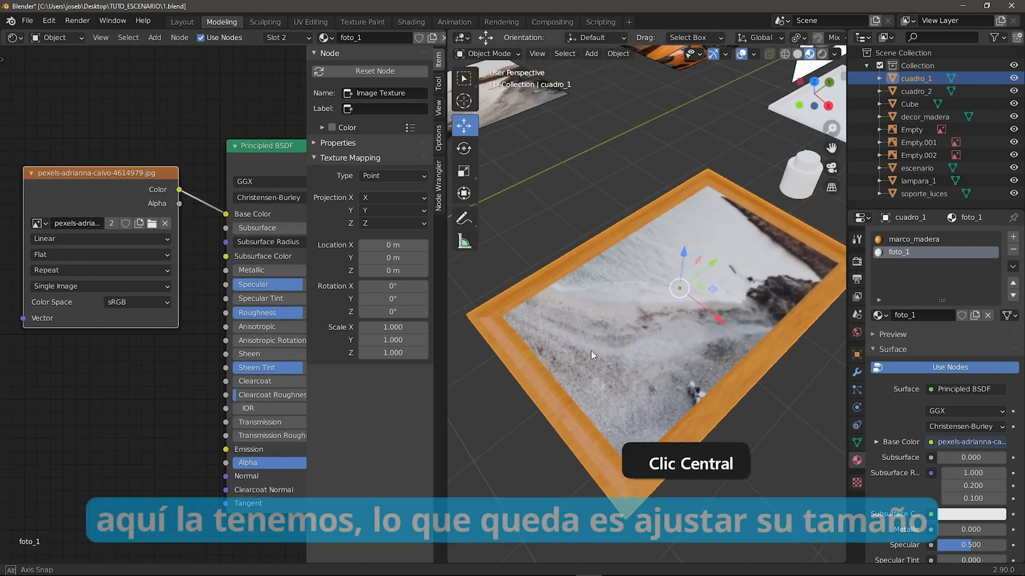
{"action": "scroll", "coordinate": [678, 349], "scroll_direction": "down", "scroll_amount": 2}
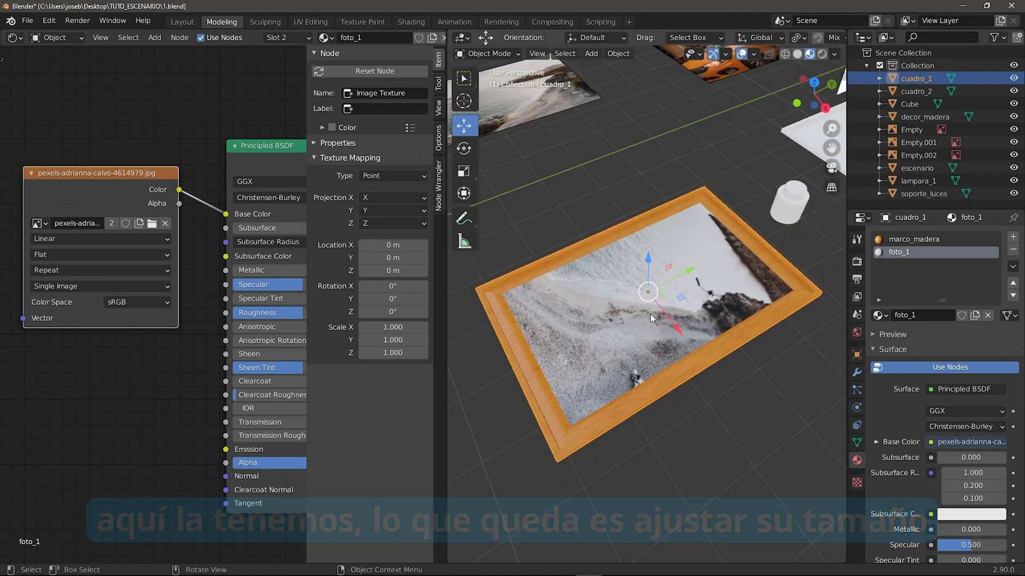
Replace the Shader Editor with the UV Editor and select only cuadro_1's inner photo face in Edit Mode
{"action": "left_click", "coordinate": [13, 38]}
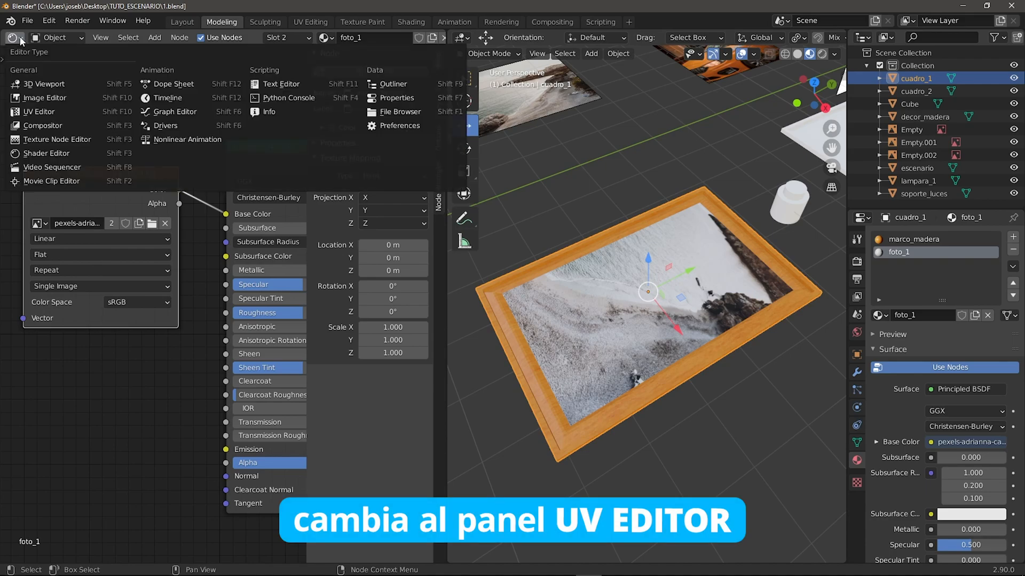
{"action": "left_click", "coordinate": [40, 112]}
{"action": "scroll", "coordinate": [120, 249], "scroll_direction": "up", "scroll_amount": 1}
{"action": "key", "text": "Tab"}
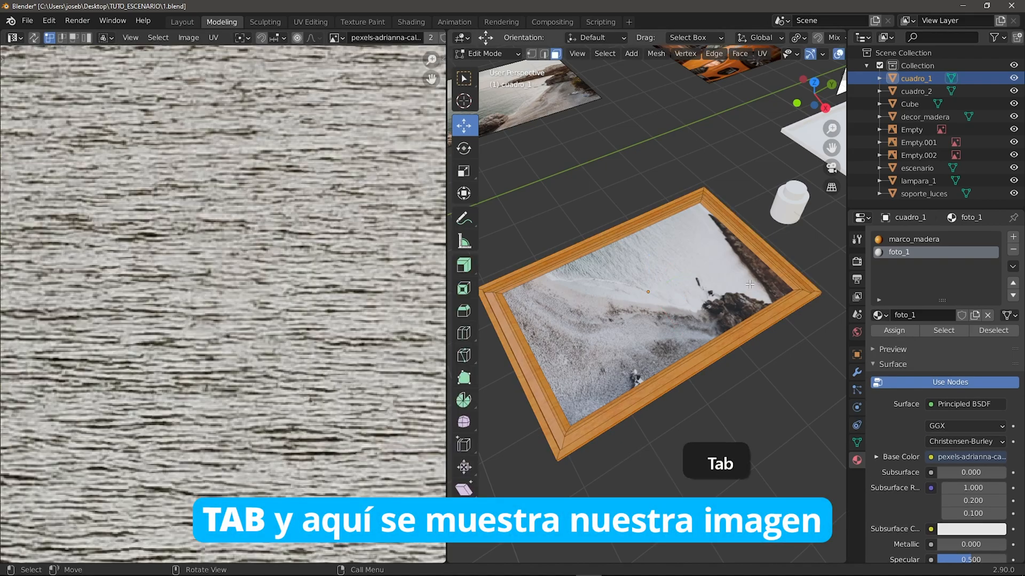
{"action": "scroll", "coordinate": [213, 268], "scroll_direction": "down", "scroll_amount": 8}
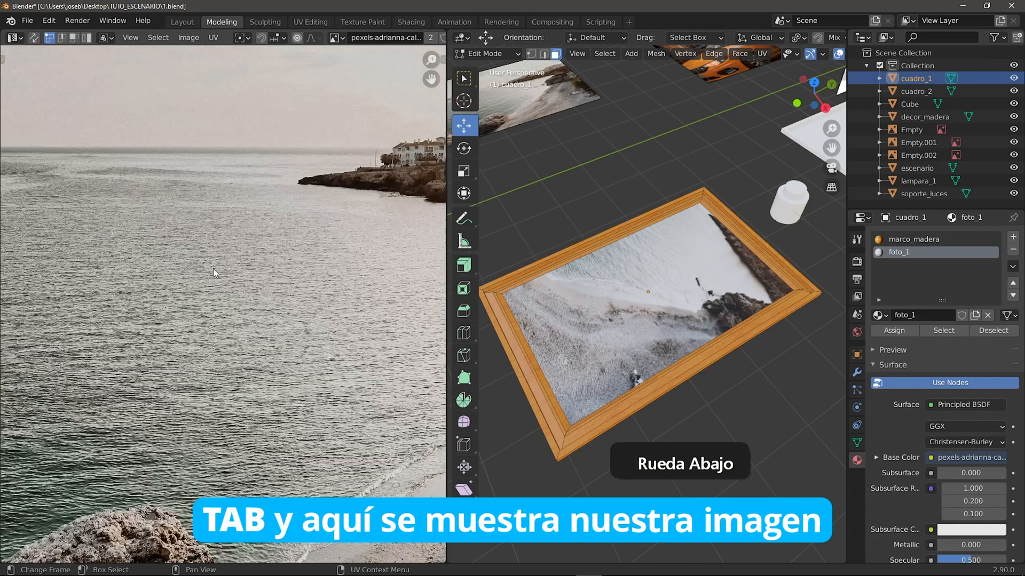
{"action": "scroll", "coordinate": [213, 268], "scroll_direction": "up", "scroll_amount": 2}
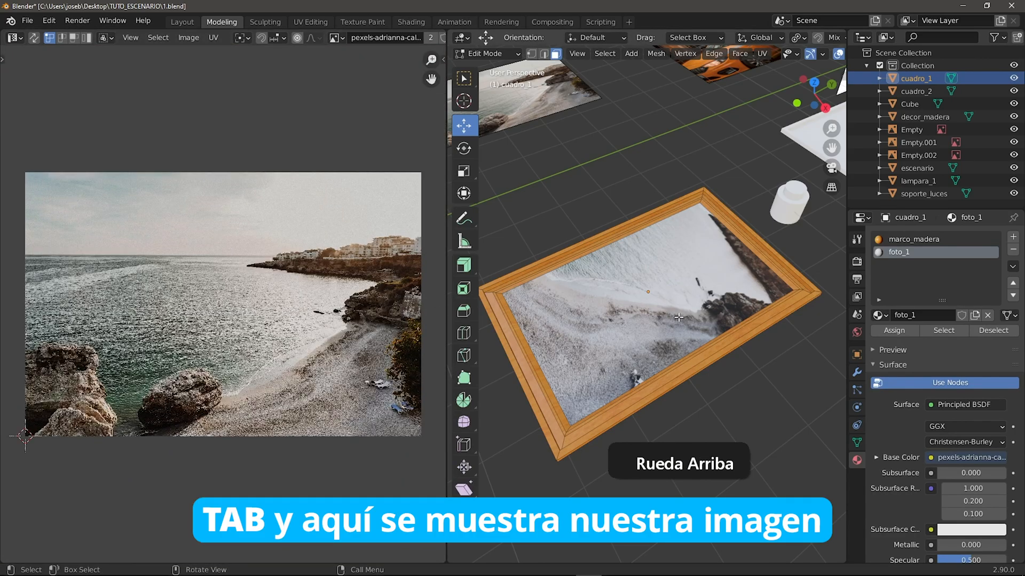
{"action": "key", "text": "a"}
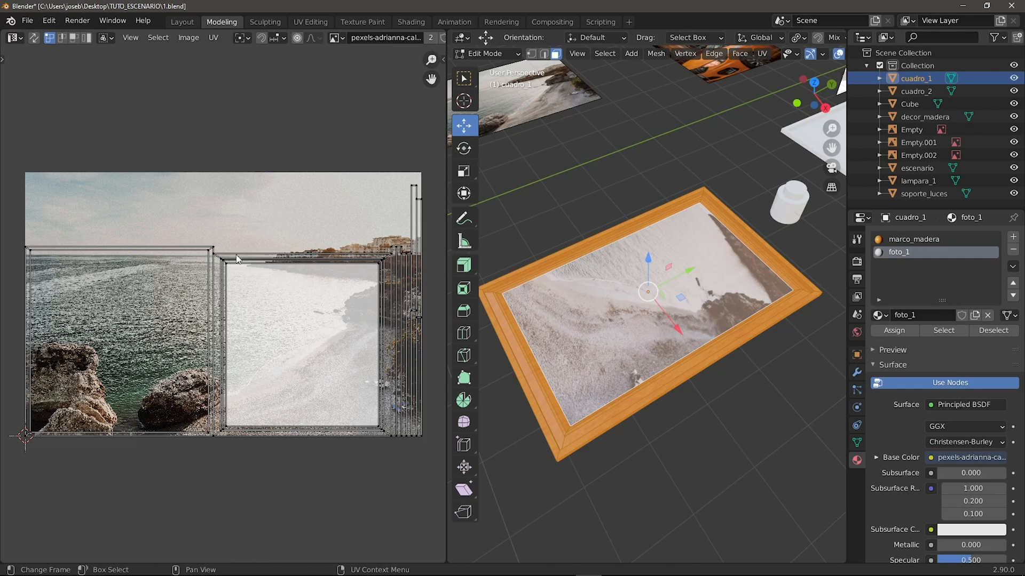
{"action": "left_click", "coordinate": [732, 401]}
{"action": "left_click", "coordinate": [634, 304]}
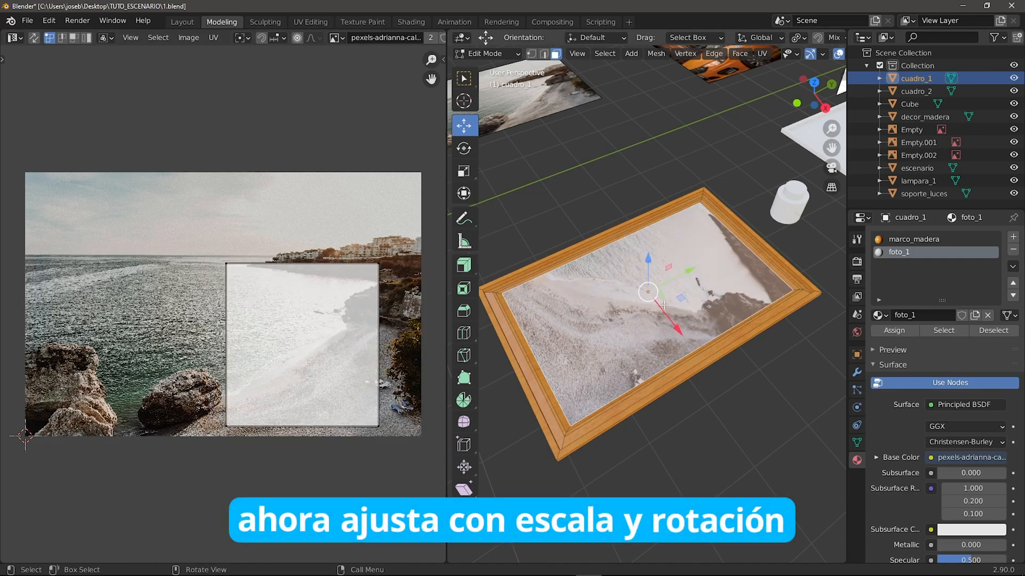
Select all UVs of the inner face, scale them and rotate them to turn the seascape upright in the frame
{"action": "left_click_drag", "start_coordinate": [405, 434], "coordinate": [405, 432]}
{"action": "key", "text": "space"}
{"action": "left_click", "coordinate": [273, 343]}
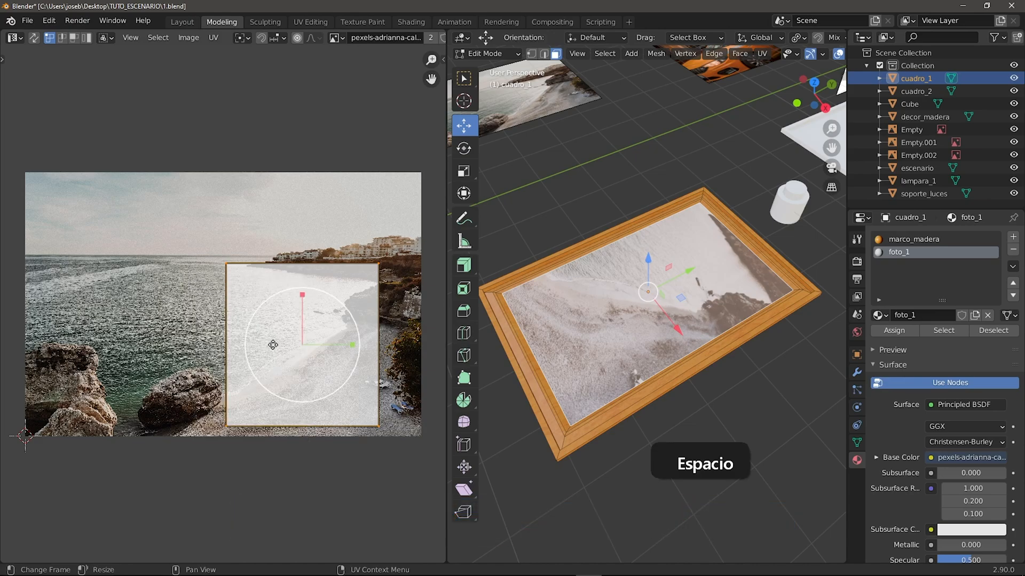
{"action": "mouse_move", "coordinate": [357, 342]}
{"action": "left_mouse_down"}
{"action": "mouse_move", "coordinate": [372, 343]}
{"action": "mouse_move", "coordinate": [355, 347]}
{"action": "left_mouse_up"}
{"action": "key", "text": "space"}
{"action": "left_click", "coordinate": [279, 319]}
{"action": "left_click_drag", "start_coordinate": [299, 320], "coordinate": [260, 355]}
{"action": "mouse_move", "coordinate": [388, 346]}
{"action": "left_mouse_down", "text": "ctrl"}
{"action": "mouse_move", "coordinate": [384, 369]}
{"action": "mouse_move", "coordinate": [388, 338]}
{"action": "mouse_move", "coordinate": [388, 349]}
{"action": "left_mouse_up", "text": "ctrl"}
Move the inner face's UVs over the seascape photo and stretch them to nearly the photo's full width and height
{"action": "scroll", "coordinate": [251, 304], "scroll_direction": "down", "scroll_amount": 1}
{"action": "key", "text": "space"}
{"action": "left_click", "coordinate": [235, 291]}
{"action": "left_click_drag", "start_coordinate": [277, 326], "coordinate": [343, 312]}
{"action": "key", "text": "space"}
{"action": "left_click", "coordinate": [213, 326]}
{"action": "key", "text": "space"}
{"action": "left_click", "coordinate": [278, 299]}
{"action": "left_click_drag", "start_coordinate": [275, 308], "coordinate": [277, 309], "text": "shift"}
{"action": "left_click_drag", "start_coordinate": [222, 258], "coordinate": [217, 210], "text": "shift"}
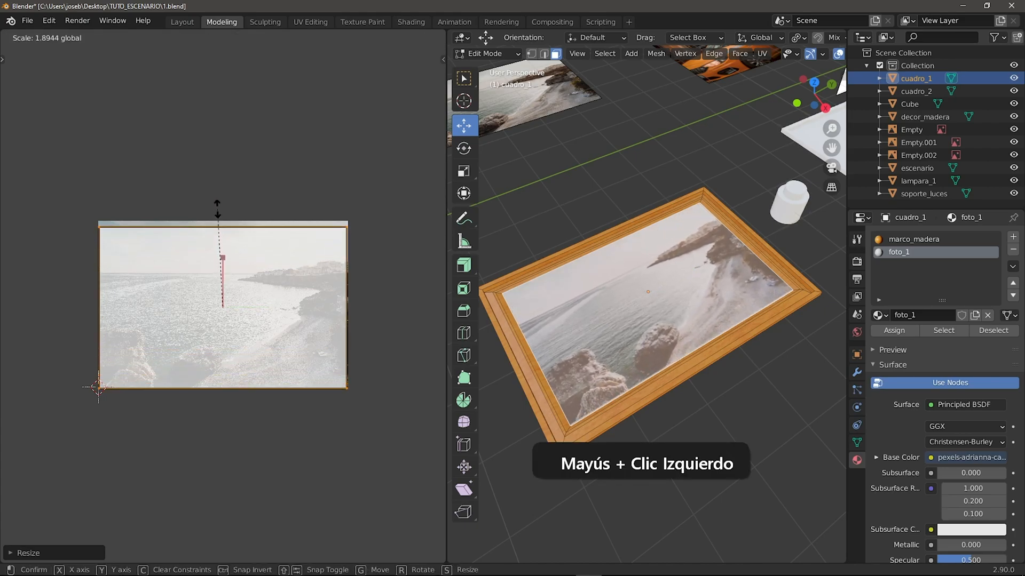
Nudge the inner face's UVs to fit within the seascape photo and return cuadro_1 to Object Mode
{"action": "key", "text": "space"}
{"action": "left_click", "coordinate": [218, 214]}
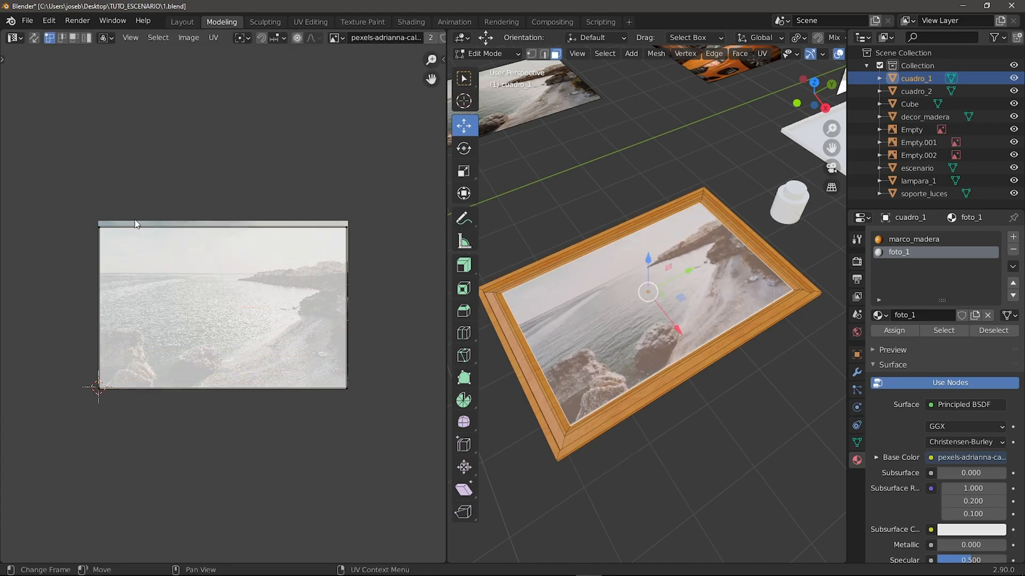
{"action": "left_click_drag", "start_coordinate": [219, 272], "coordinate": [216, 269]}
{"action": "left_click", "coordinate": [695, 433]}
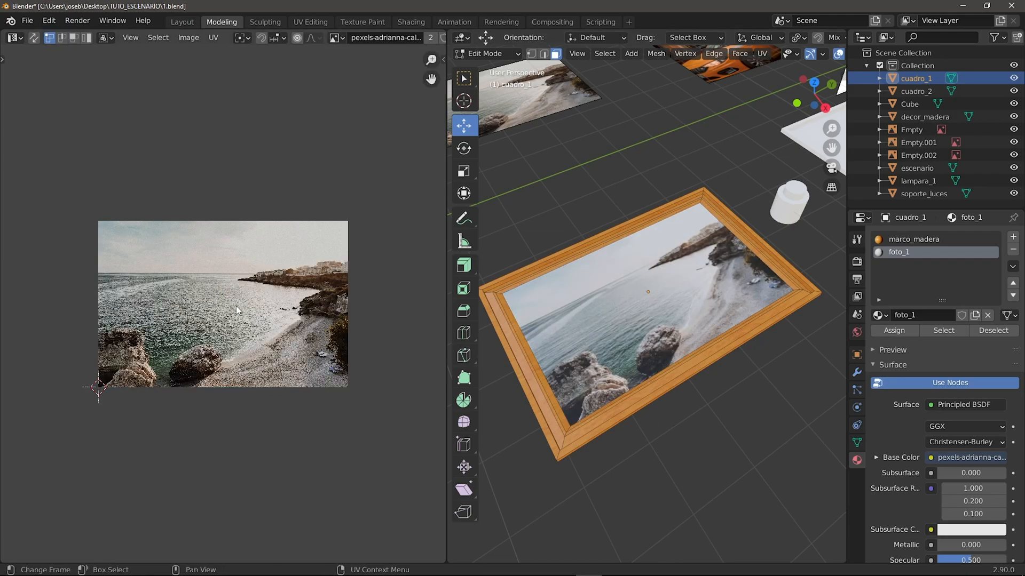
{"action": "key", "text": "Tab"}
{"action": "middle_click_drag", "start_coordinate": [659, 322], "coordinate": [642, 322]}
{"action": "scroll", "coordinate": [678, 310], "scroll_direction": "up", "scroll_amount": 2}
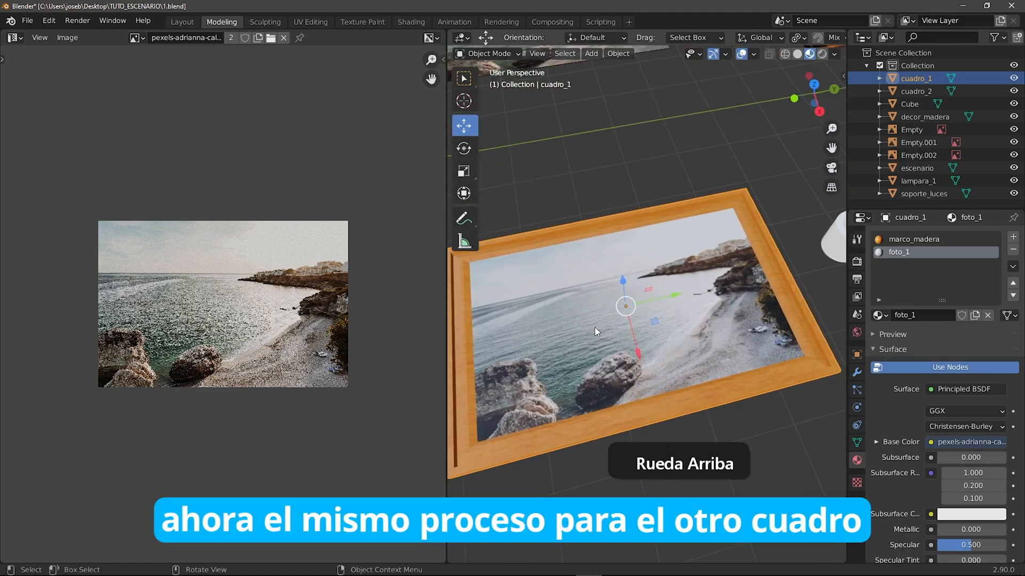
Add a material slot to cuadro_2 and assign the existing marco_madera material to it
{"action": "scroll", "coordinate": [549, 332], "scroll_direction": "down", "scroll_amount": 3}
{"action": "middle_click_drag", "start_coordinate": [550, 332], "coordinate": [610, 334], "text": "shift"}
{"action": "scroll", "coordinate": [648, 252], "scroll_direction": "up", "scroll_amount": 4}
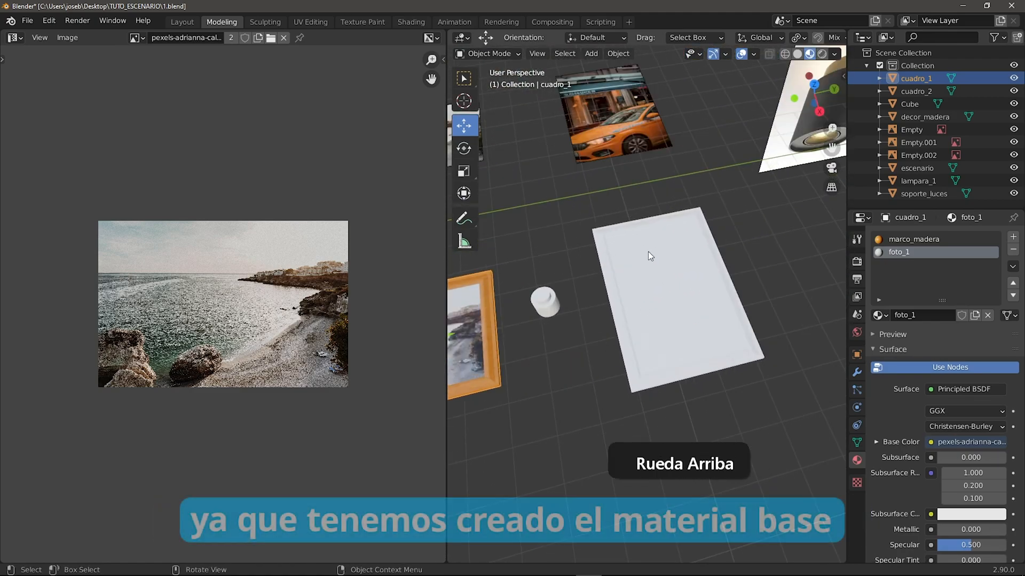
{"action": "left_click", "coordinate": [677, 292]}
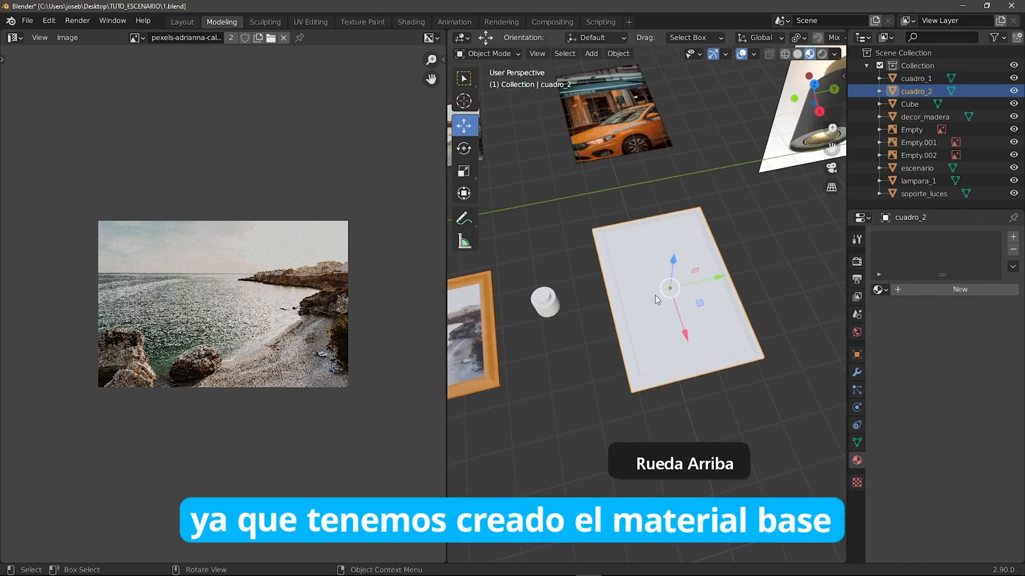
{"action": "left_click", "coordinate": [1013, 238]}
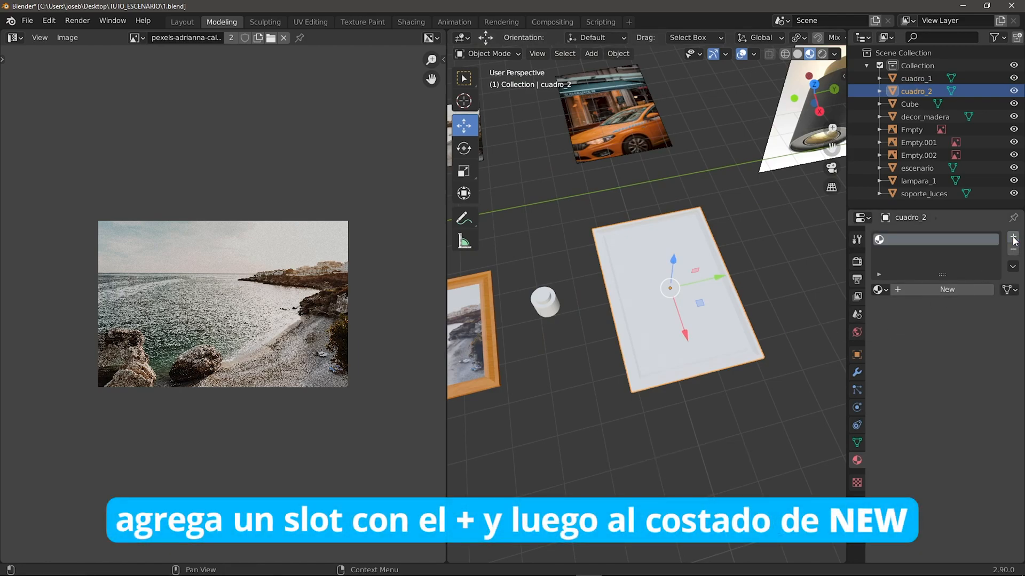
{"action": "left_click", "coordinate": [877, 292]}
{"action": "left_click", "coordinate": [769, 334]}
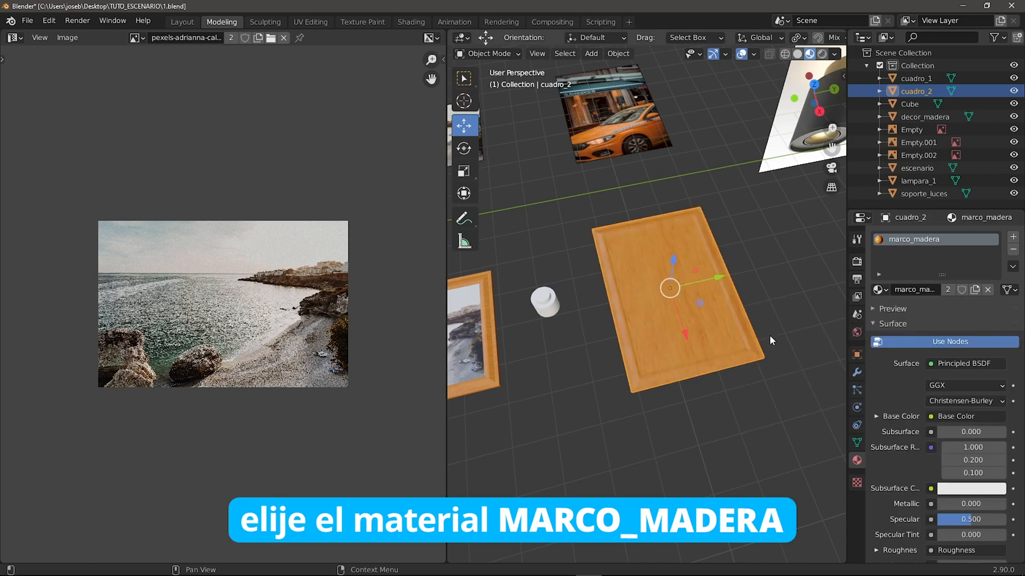
Add a second material slot to cuadro_2 with a new material named foto_2
{"action": "scroll", "coordinate": [643, 309], "scroll_direction": "up", "scroll_amount": 3}
{"action": "mouse_move", "coordinate": [646, 324]}
{"action": "middle_mouse_down"}
{"action": "mouse_move", "coordinate": [646, 298]}
{"action": "mouse_move", "coordinate": [648, 309]}
{"action": "middle_mouse_up"}
{"action": "middle_click_drag", "start_coordinate": [648, 310], "coordinate": [655, 322], "text": "shift"}
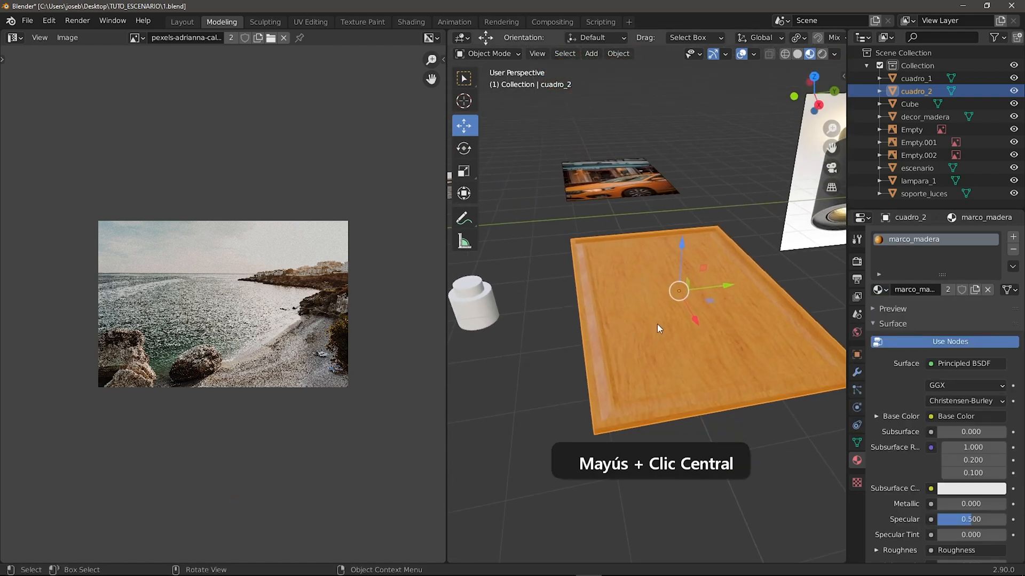
{"action": "scroll", "coordinate": [665, 364], "scroll_direction": "up", "scroll_amount": 2}
{"action": "middle_click_drag", "start_coordinate": [664, 364], "coordinate": [668, 376]}
{"action": "middle_click_drag", "start_coordinate": [668, 376], "coordinate": [663, 381], "text": "shift"}
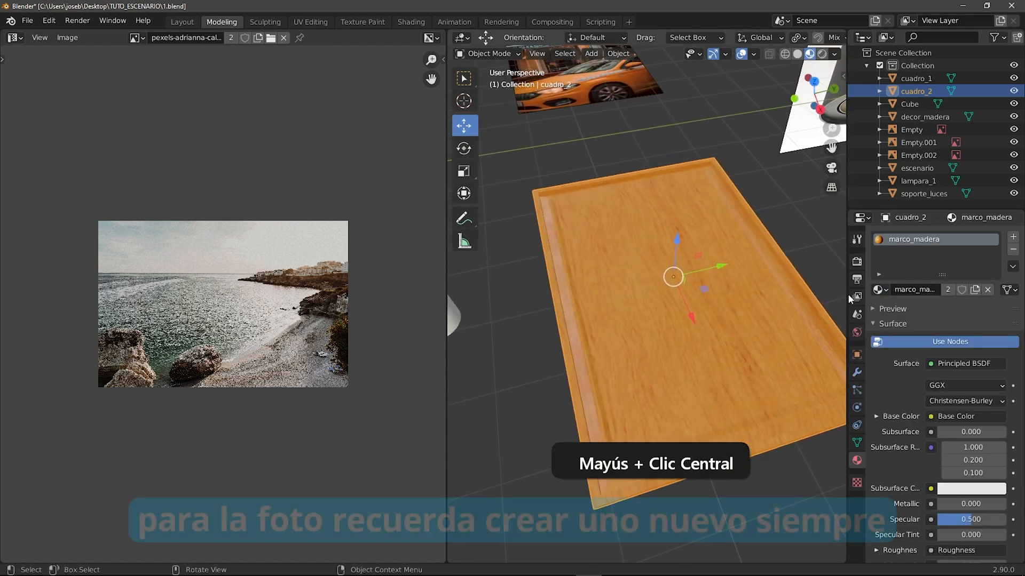
{"action": "left_click", "coordinate": [1012, 238]}
{"action": "left_click", "coordinate": [936, 316]}
{"action": "double_click", "coordinate": [932, 315]}
{"action": "type", "text": "foto_2"}
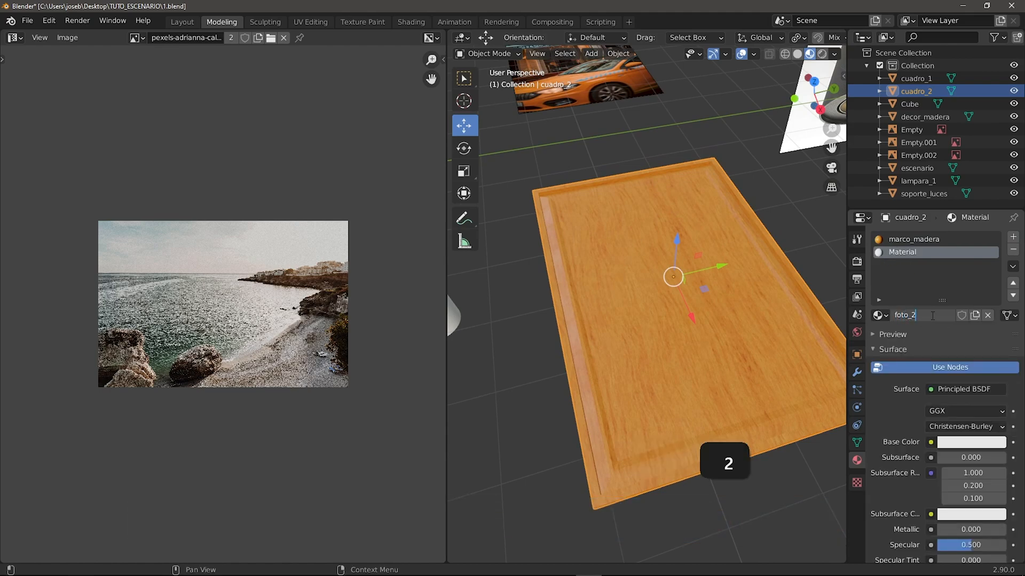
{"action": "key", "text": "Return"}
Assign the foto_2 material to cuadro_2's inner photo face in Edit Mode and return to Object Mode
{"action": "key", "text": "Tab"}
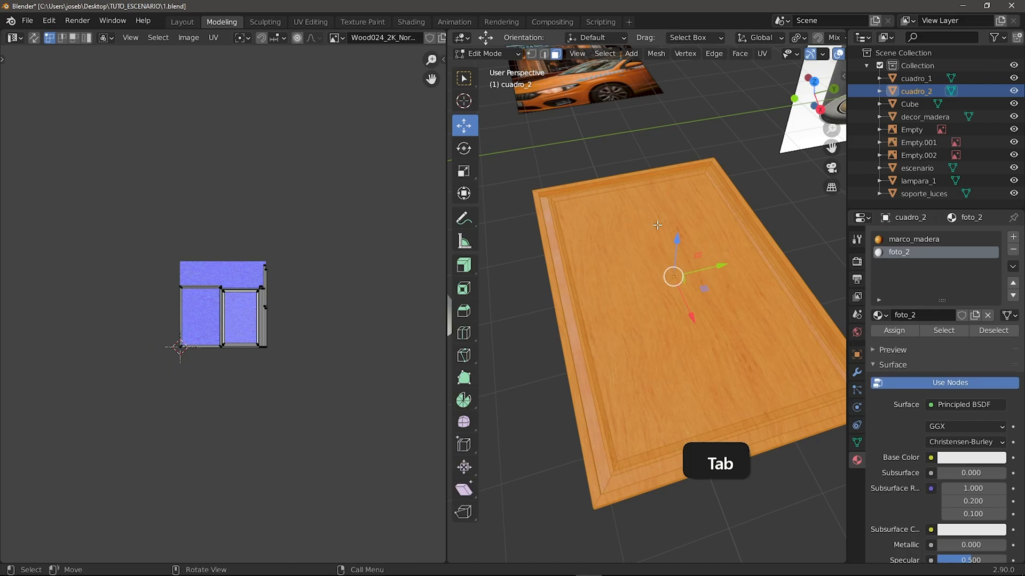
{"action": "left_click", "coordinate": [662, 304]}
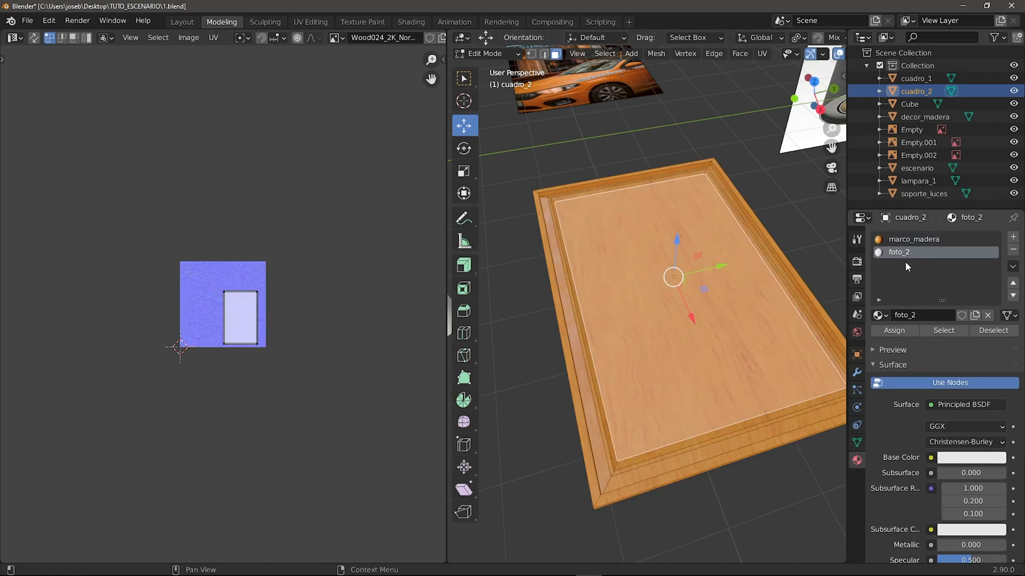
{"action": "left_click", "coordinate": [894, 331]}
{"action": "key", "text": "Tab"}
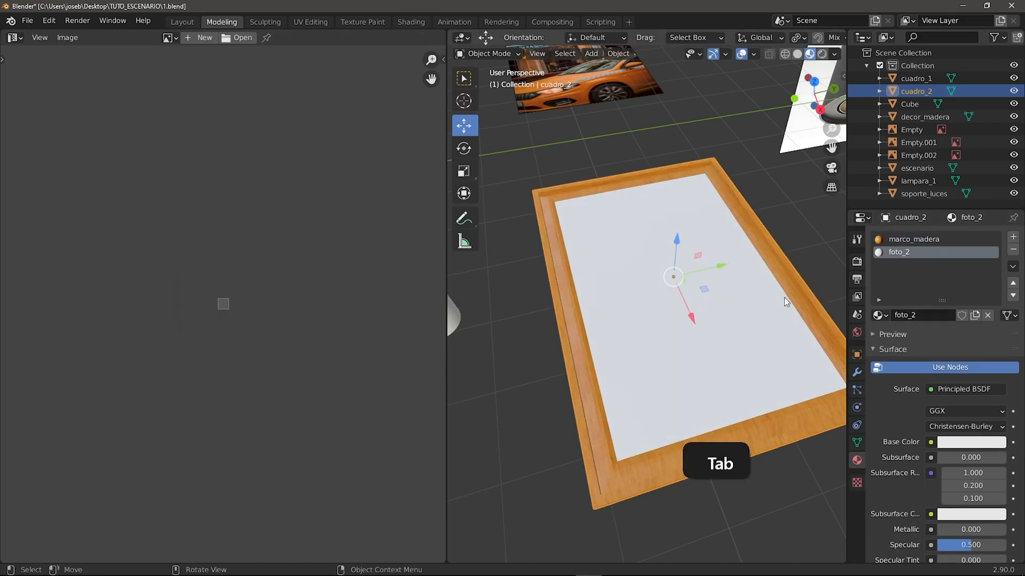
Add the pexels-emre-kuzu-4752735.jpg photo to foto_2's shader nodes and connect its Color output to the Base Color
{"action": "left_click", "coordinate": [15, 37]}
{"action": "left_click", "coordinate": [55, 155]}
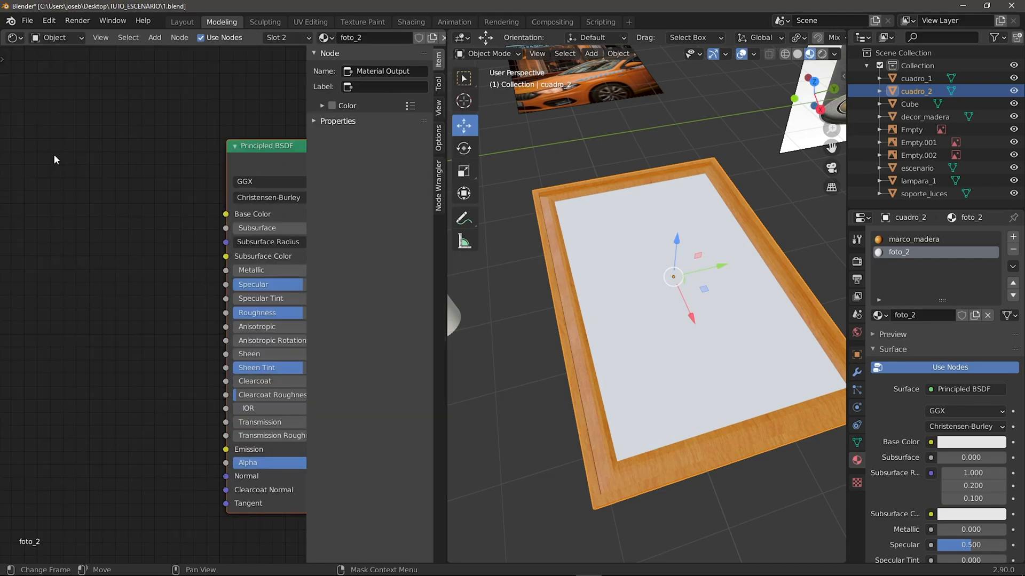
{"action": "key", "text": "alt+Tab"}
{"action": "left_click", "coordinate": [760, 304]}
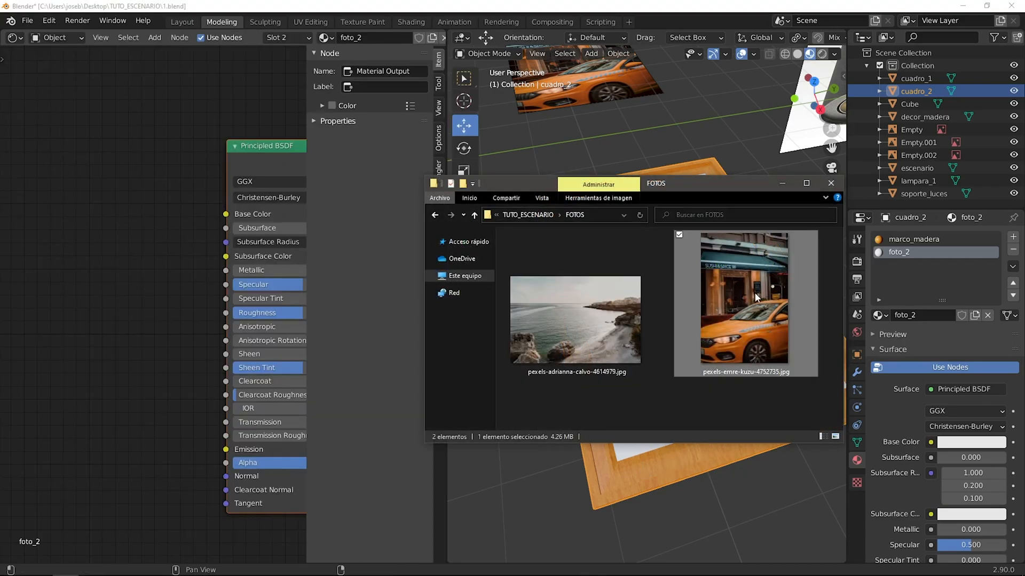
{"action": "left_click_drag", "start_coordinate": [127, 261], "coordinate": [128, 251]}
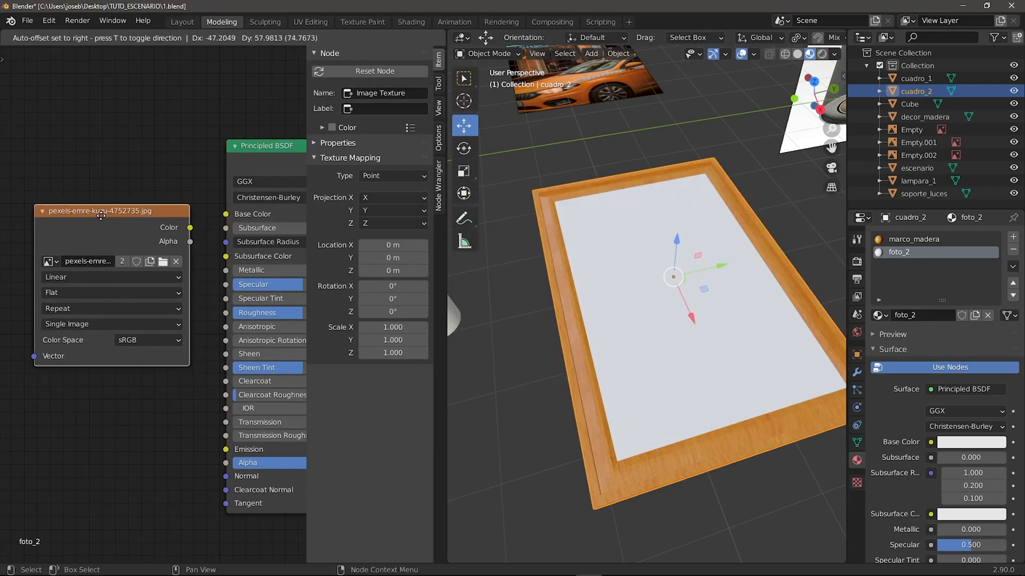
{"action": "left_click_drag", "start_coordinate": [180, 219], "coordinate": [227, 214]}
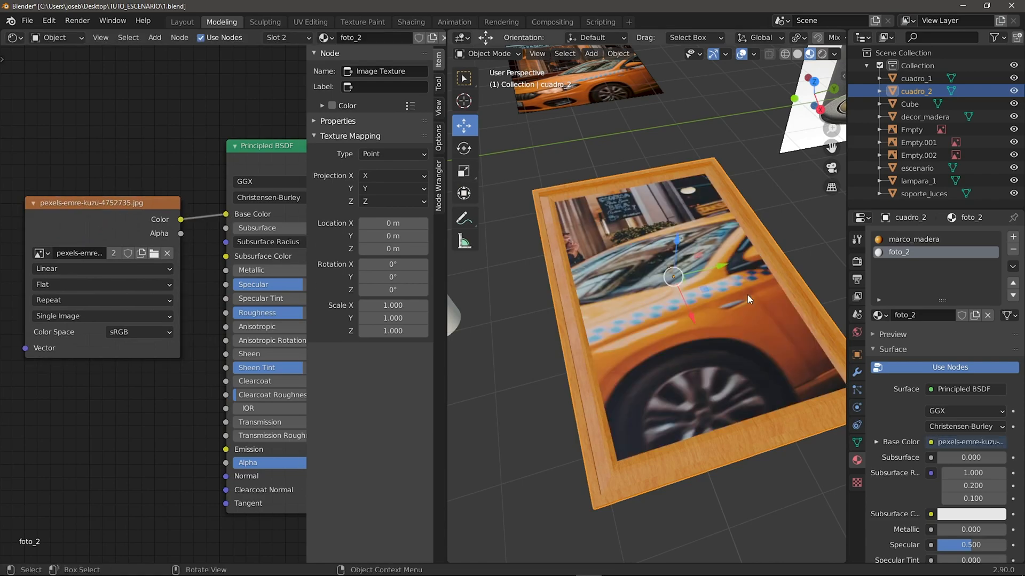
Display the taxi photo in the UV Editor with cuadro_2 in Edit Mode and select the inner photo face's UVs
{"action": "left_click", "coordinate": [13, 37]}
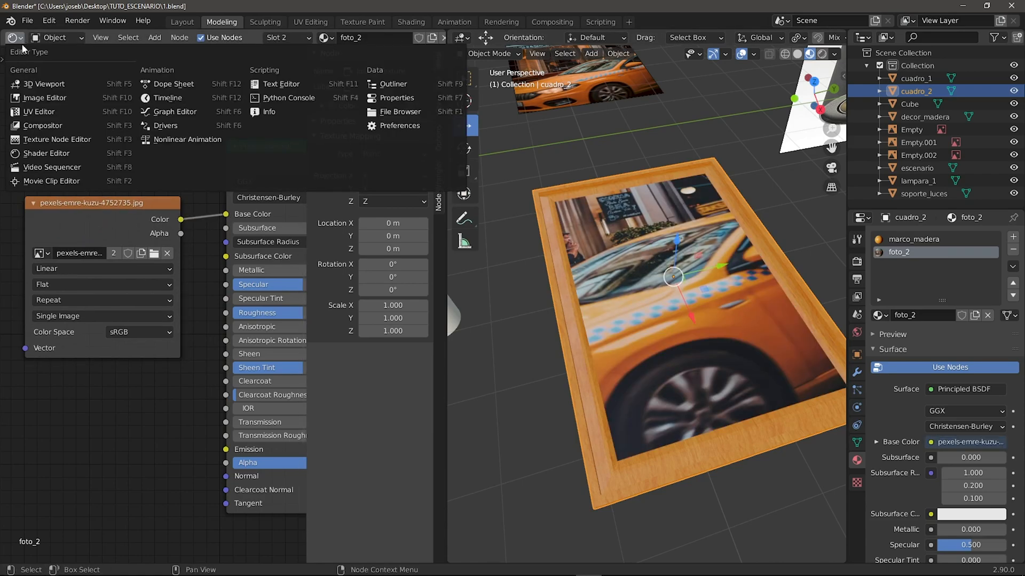
{"action": "left_click", "coordinate": [48, 113]}
{"action": "middle_click_drag", "start_coordinate": [235, 315], "coordinate": [416, 544], "text": "ctrl"}
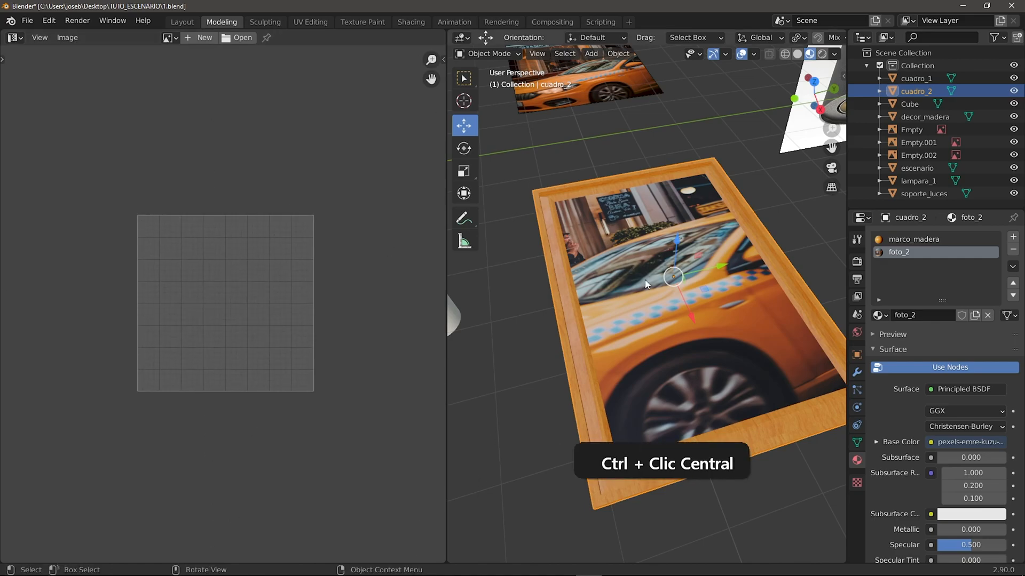
{"action": "key", "text": "Tab"}
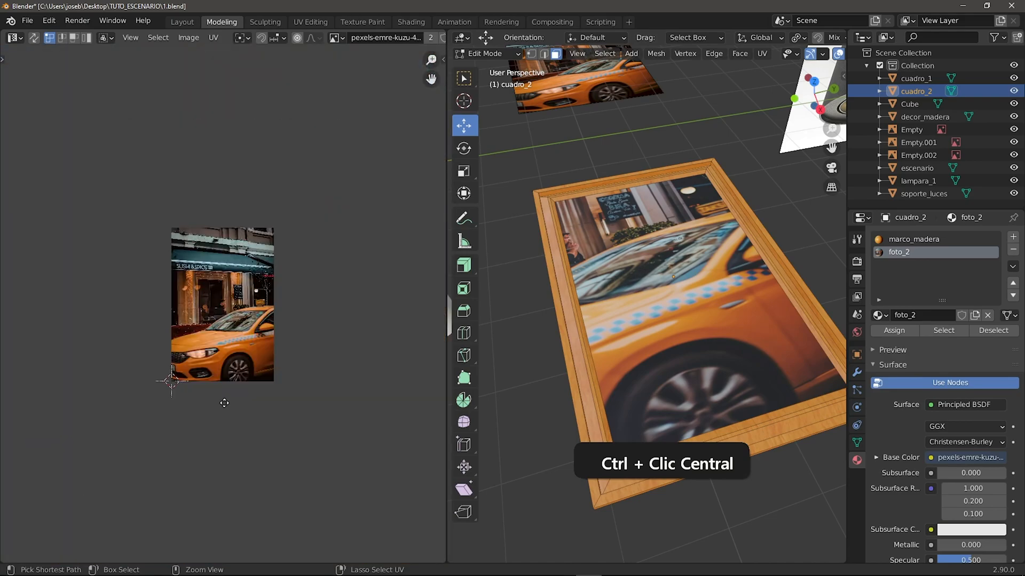
{"action": "middle_click_drag", "start_coordinate": [225, 403], "coordinate": [225, 373], "text": "ctrl"}
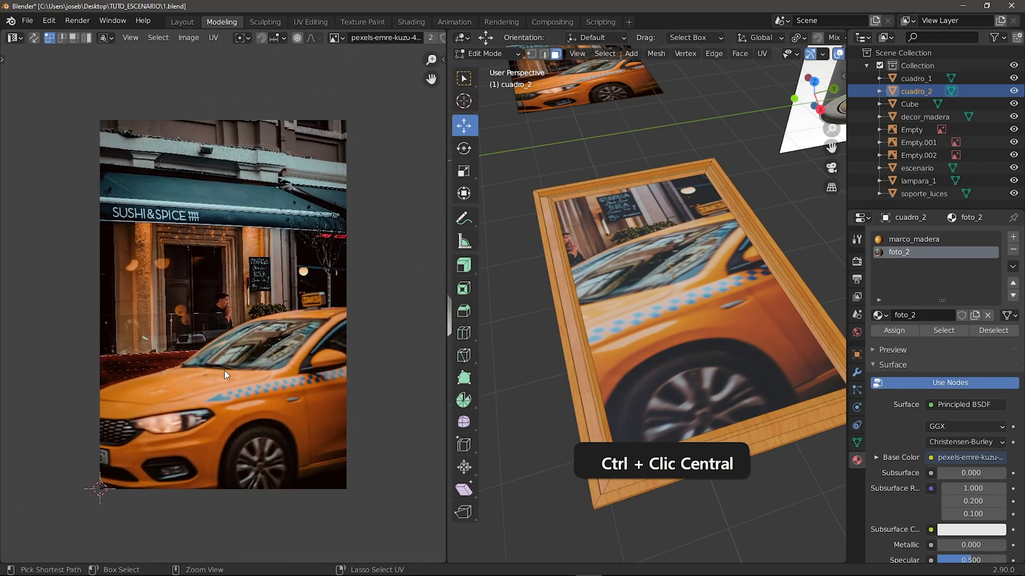
{"action": "left_click", "coordinate": [629, 276]}
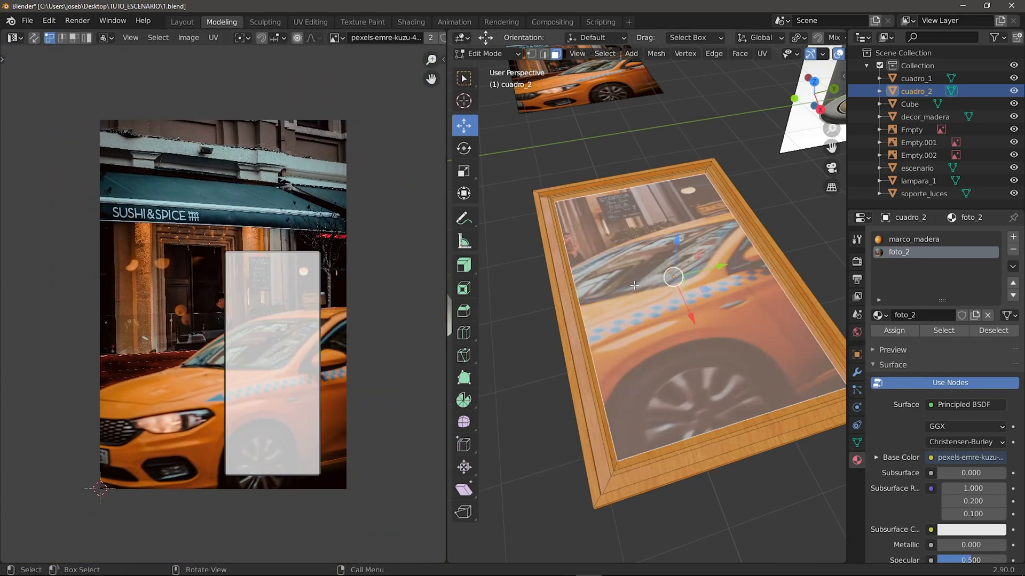
{"action": "left_click_drag", "start_coordinate": [211, 241], "coordinate": [380, 505]}
Scale up the inner face's UVs proportionally and move them to the middle of the taxi photo
{"action": "key", "text": "s"}
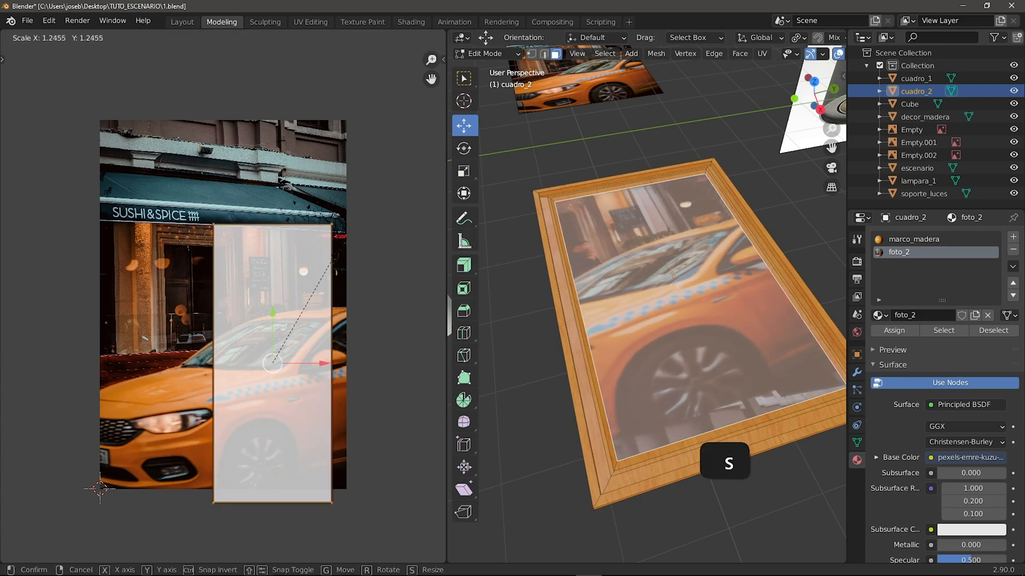
{"action": "left_click", "coordinate": [360, 211]}
{"action": "key", "text": "g"}
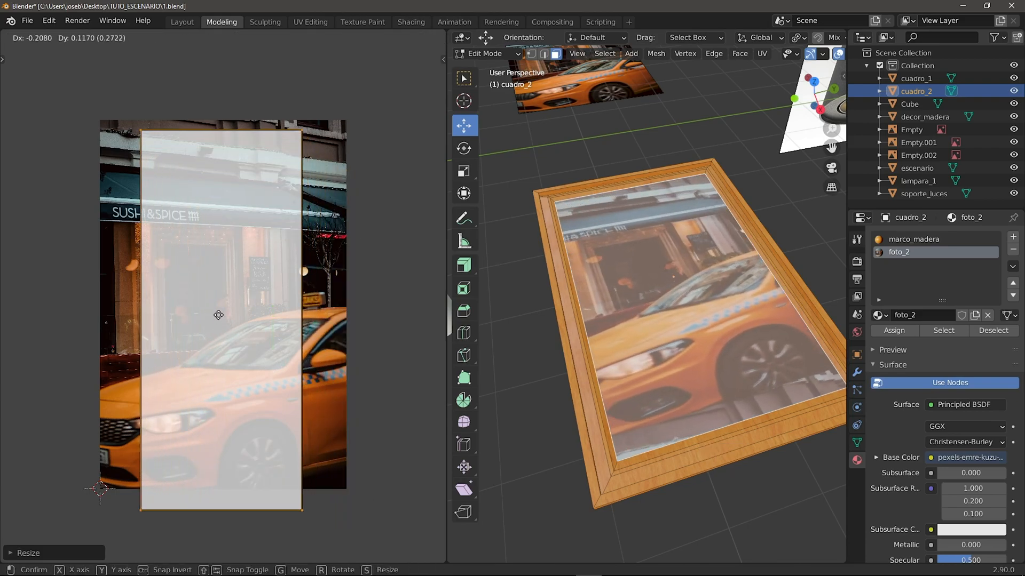
{"action": "key", "text": "s"}
{"action": "left_click", "coordinate": [248, 305]}
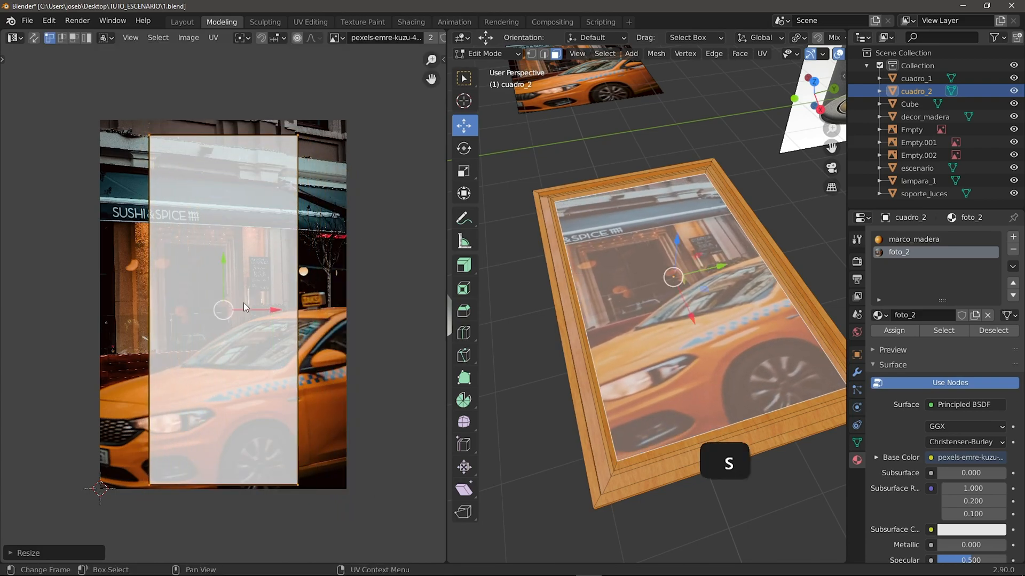
{"action": "key", "text": "g"}
{"action": "left_click", "coordinate": [222, 293]}
Stretch the UVs horizontally and vertically with the Scale tool to fill the taxi photo, and return cuadro_2 to Object Mode
{"action": "key", "text": "space"}
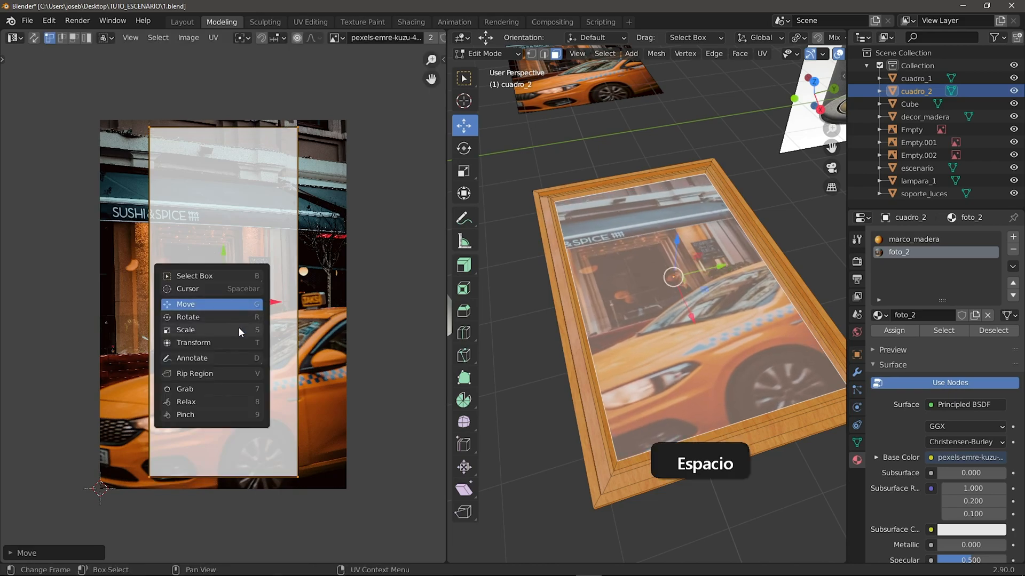
{"action": "left_click", "coordinate": [239, 330]}
{"action": "left_click_drag", "start_coordinate": [270, 299], "coordinate": [433, 315], "text": "shift"}
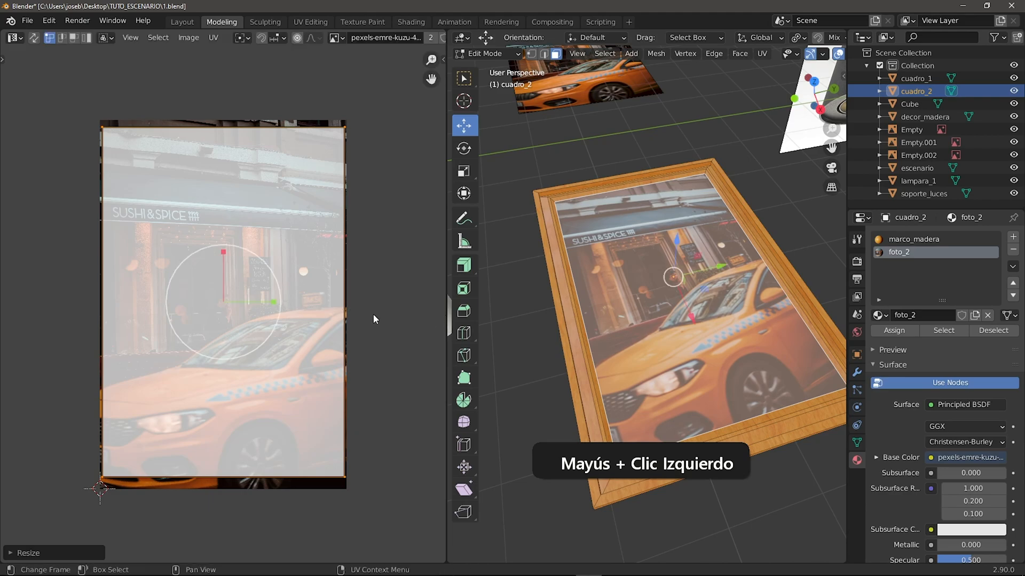
{"action": "mouse_move", "coordinate": [224, 252]}
{"action": "left_mouse_down", "text": "shift"}
{"action": "mouse_move", "coordinate": [209, 247]}
{"action": "mouse_move", "coordinate": [228, 256]}
{"action": "left_mouse_up", "text": "shift"}
{"action": "key", "text": "space"}
{"action": "left_click", "coordinate": [179, 234]}
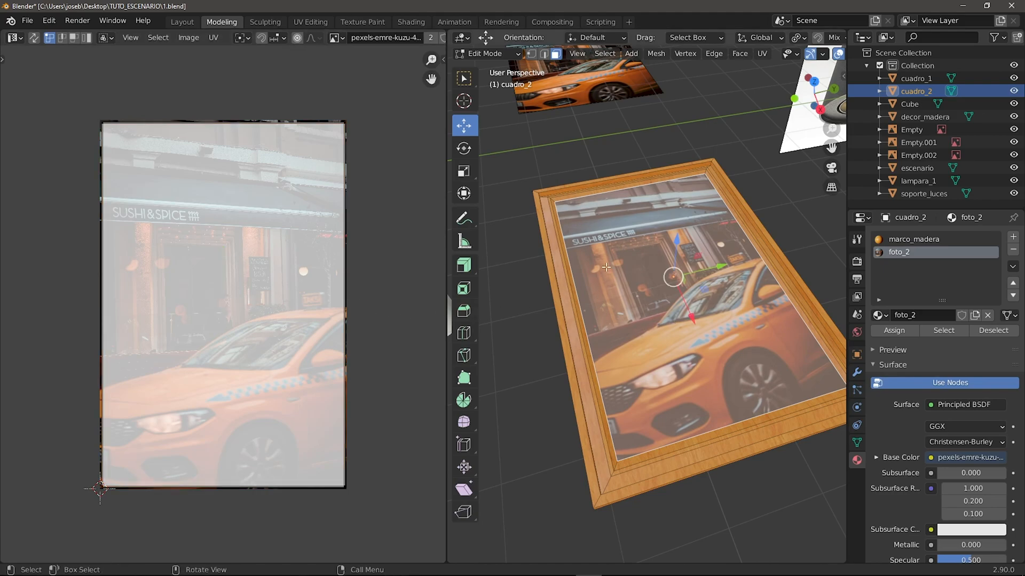
{"action": "key", "text": "Tab"}
Select lampara_1, bring up the Shader Editor and create a new material named base_metal for the lamp
{"action": "scroll", "coordinate": [610, 257], "scroll_direction": "down", "scroll_amount": 3}
{"action": "mouse_move", "coordinate": [614, 320]}
{"action": "middle_mouse_down", "text": "shift"}
{"action": "mouse_move", "coordinate": [660, 349]}
{"action": "mouse_move", "coordinate": [611, 328]}
{"action": "middle_mouse_up", "text": "shift"}
{"action": "scroll", "coordinate": [660, 349], "scroll_direction": "down", "scroll_amount": 1}
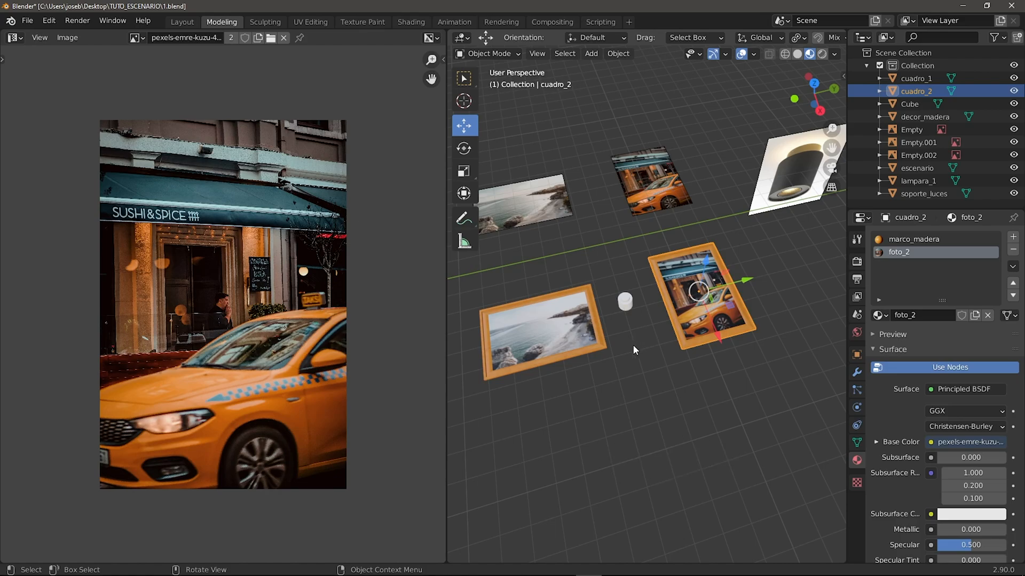
{"action": "scroll", "coordinate": [636, 343], "scroll_direction": "up", "scroll_amount": 2}
{"action": "left_click", "coordinate": [608, 307]}
{"action": "key", "text": "KP_Decimal"}
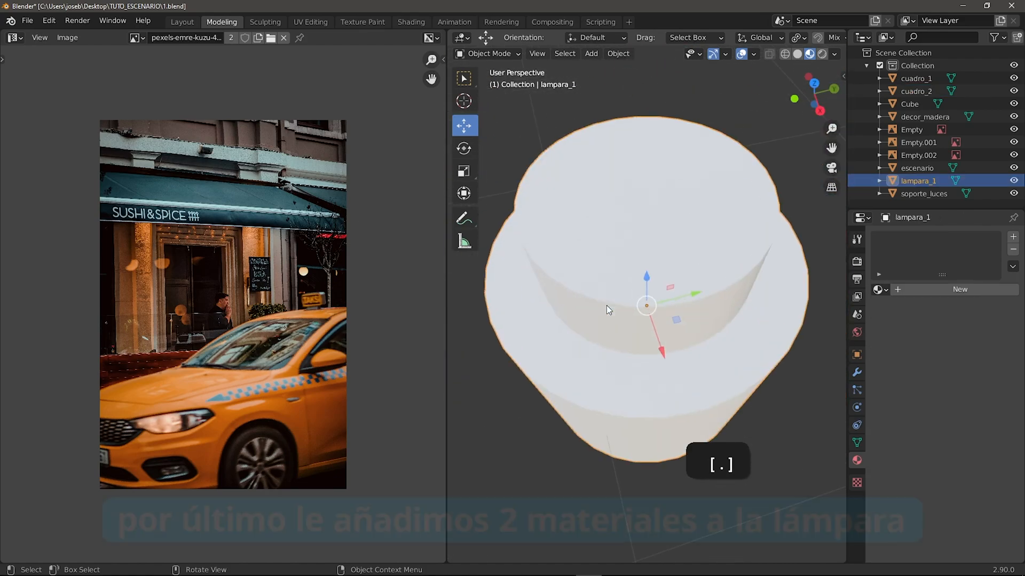
{"action": "scroll", "coordinate": [606, 305], "scroll_direction": "down", "scroll_amount": 3}
{"action": "middle_click_drag", "start_coordinate": [606, 305], "coordinate": [634, 297]}
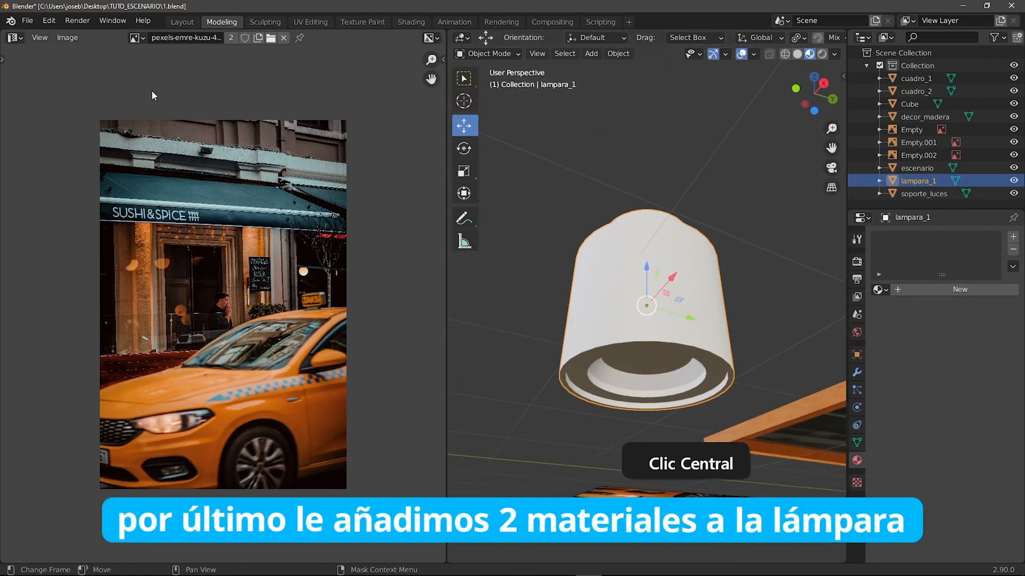
{"action": "left_click", "coordinate": [12, 38]}
{"action": "left_click", "coordinate": [59, 153]}
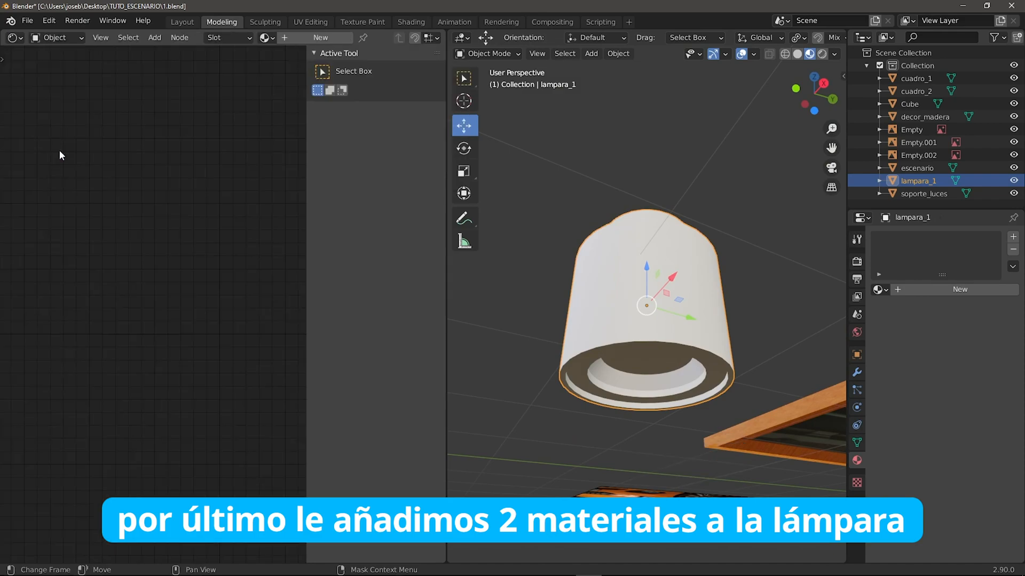
{"action": "left_click", "coordinate": [925, 288]}
{"action": "double_click", "coordinate": [928, 293]}
{"action": "type", "text": "base_metal"}
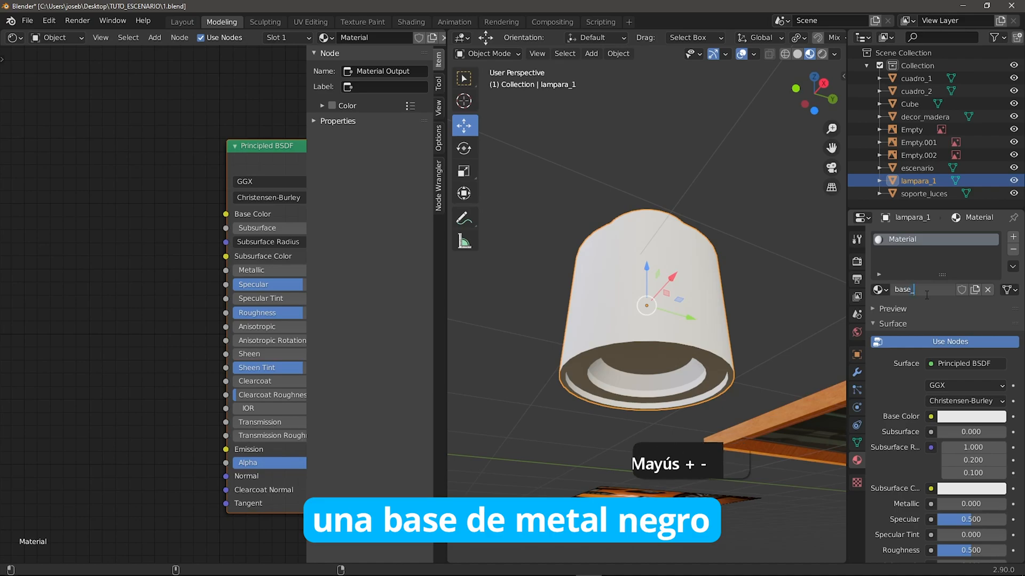
{"action": "key", "text": "Return"}
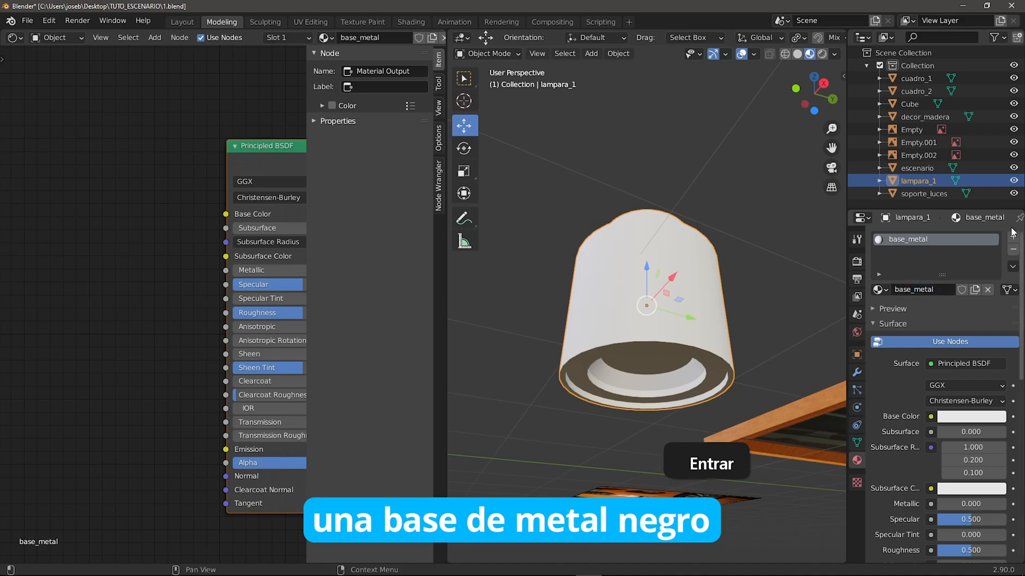
Add a second material slot to lampara_1 with a new material named luz
{"action": "left_click", "coordinate": [1012, 237]}
{"action": "left_click", "coordinate": [916, 315]}
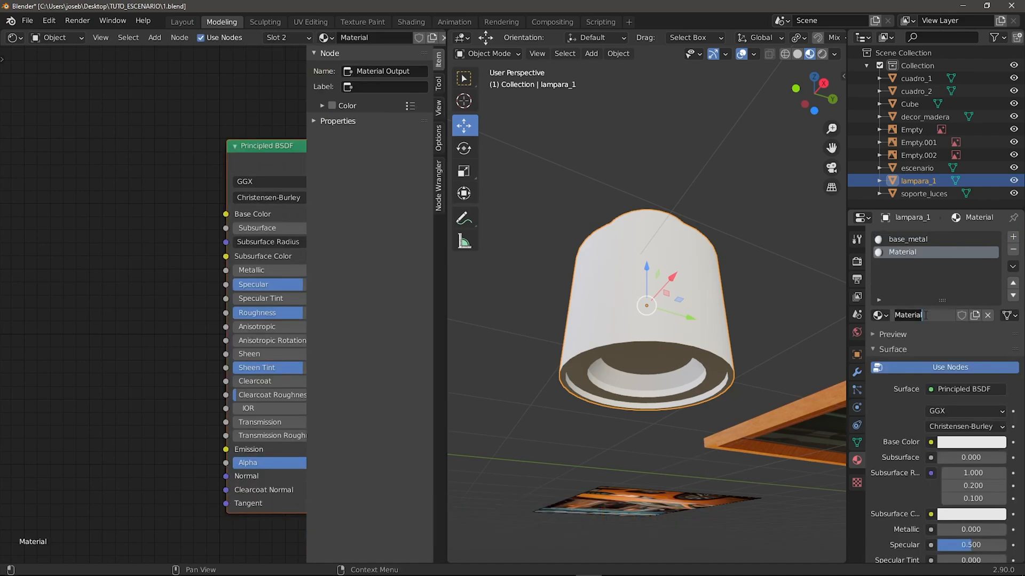
{"action": "double_click", "coordinate": [919, 315]}
{"action": "type", "text": "luz"}
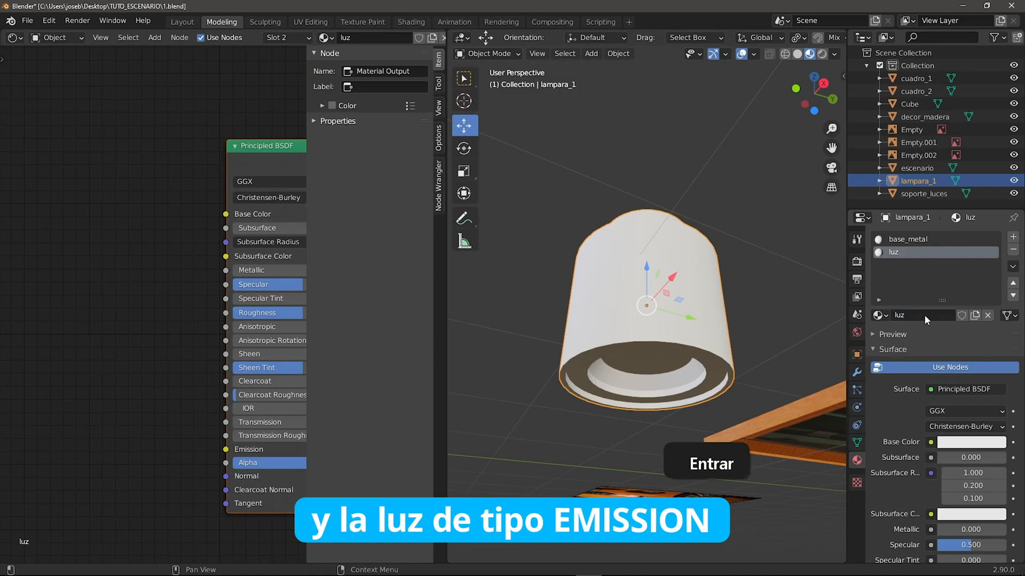
Darken base_metal's Base Color to near black and set its Metallic value to 1.000
{"action": "left_click", "coordinate": [905, 241]}
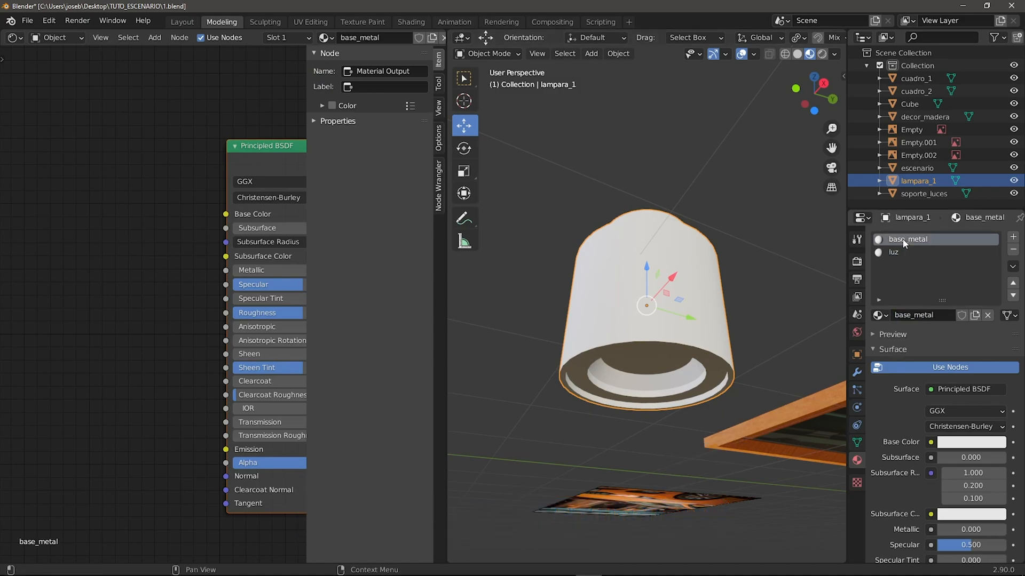
{"action": "left_click", "coordinate": [966, 442]}
{"action": "left_click_drag", "start_coordinate": [994, 267], "coordinate": [994, 341]}
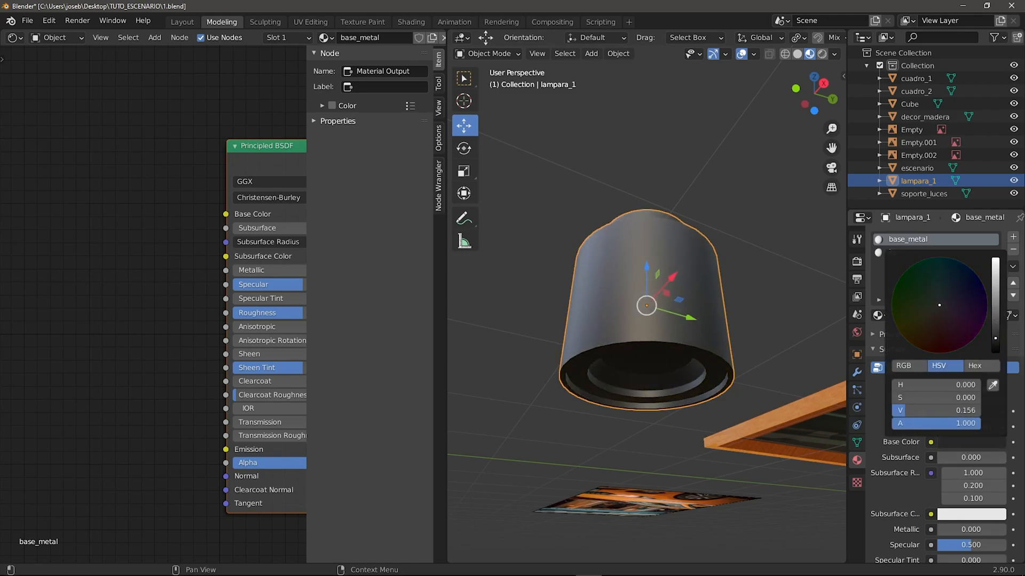
{"action": "left_click_drag", "start_coordinate": [953, 529], "coordinate": [1002, 529]}
{"action": "middle_click_drag", "start_coordinate": [813, 431], "coordinate": [670, 323]}
Change the luz material's surface shader to Emission
{"action": "left_click", "coordinate": [895, 254]}
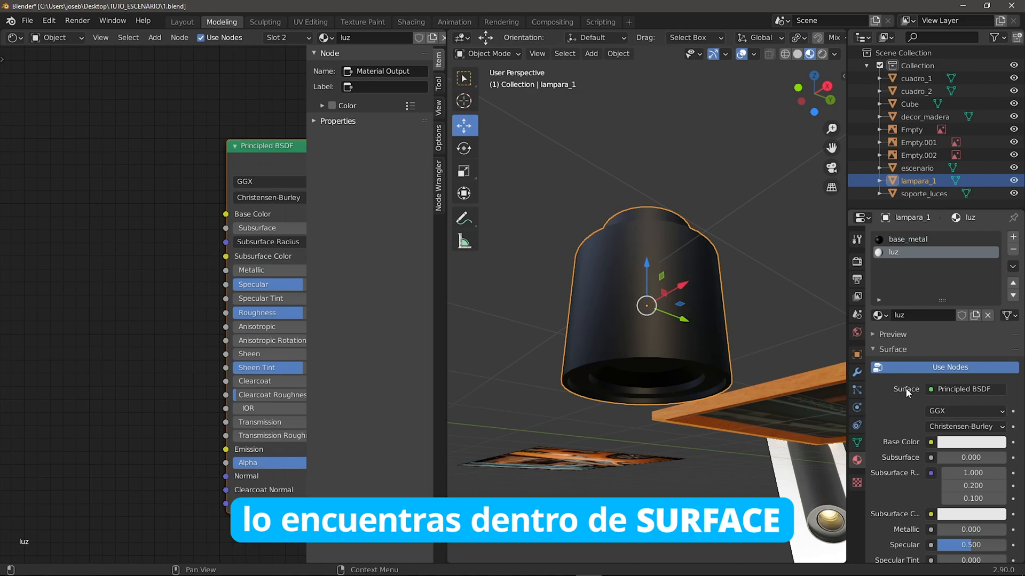
{"action": "left_click", "coordinate": [949, 390]}
{"action": "left_click", "coordinate": [849, 141]}
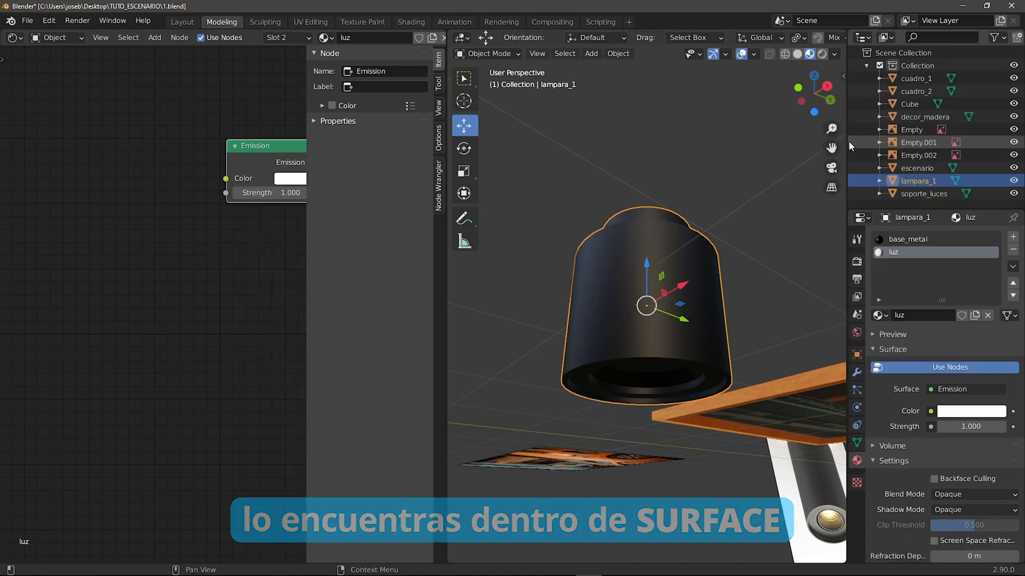
Assign the luz material to the lamp's recessed circular bottom face in Edit Mode and return to Object Mode
{"action": "middle_click_drag", "start_coordinate": [694, 270], "coordinate": [703, 298]}
{"action": "scroll", "coordinate": [706, 276], "scroll_direction": "up", "scroll_amount": 2}
{"action": "key", "text": "Tab"}
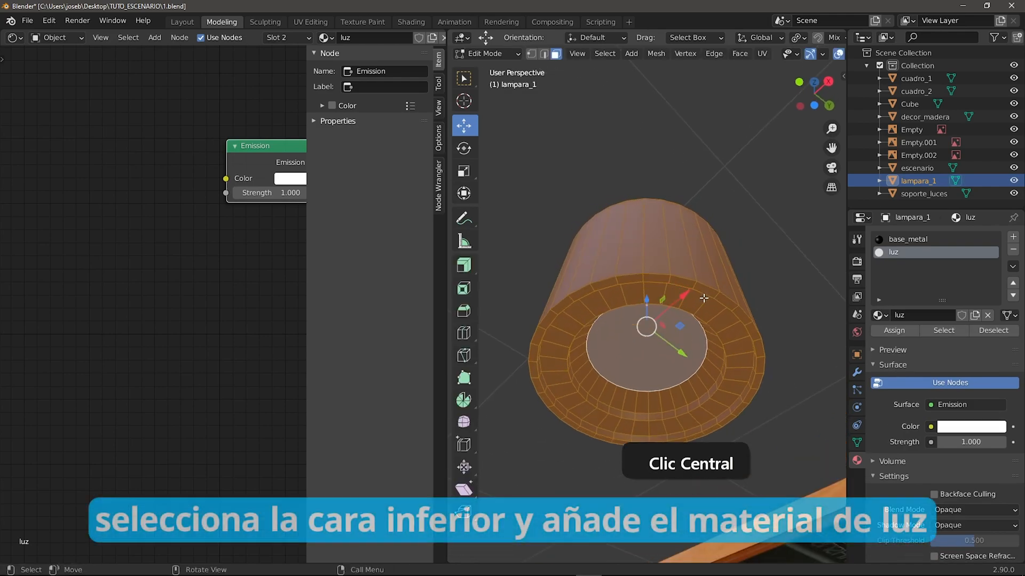
{"action": "left_click", "coordinate": [661, 352]}
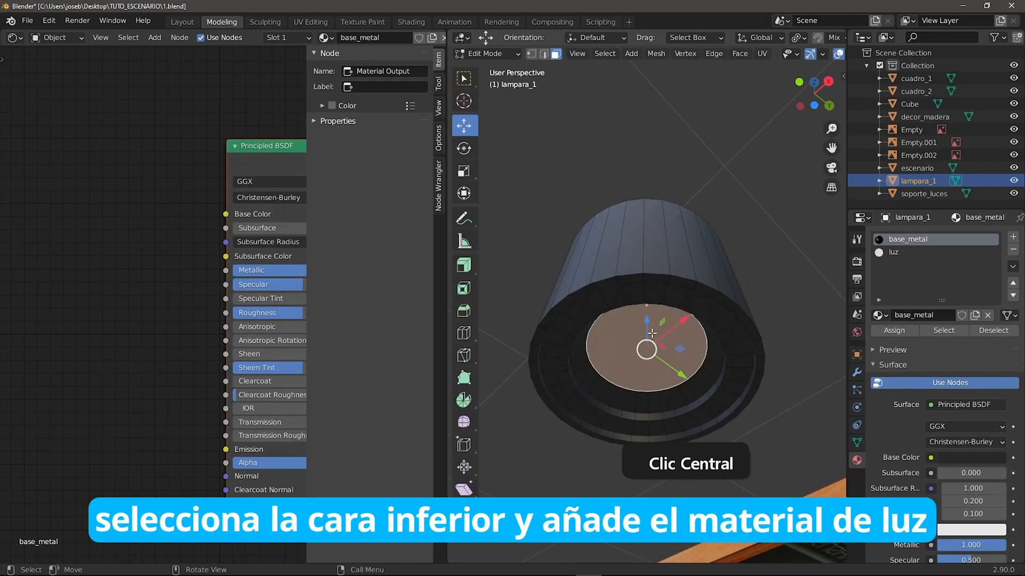
{"action": "left_click", "coordinate": [889, 253]}
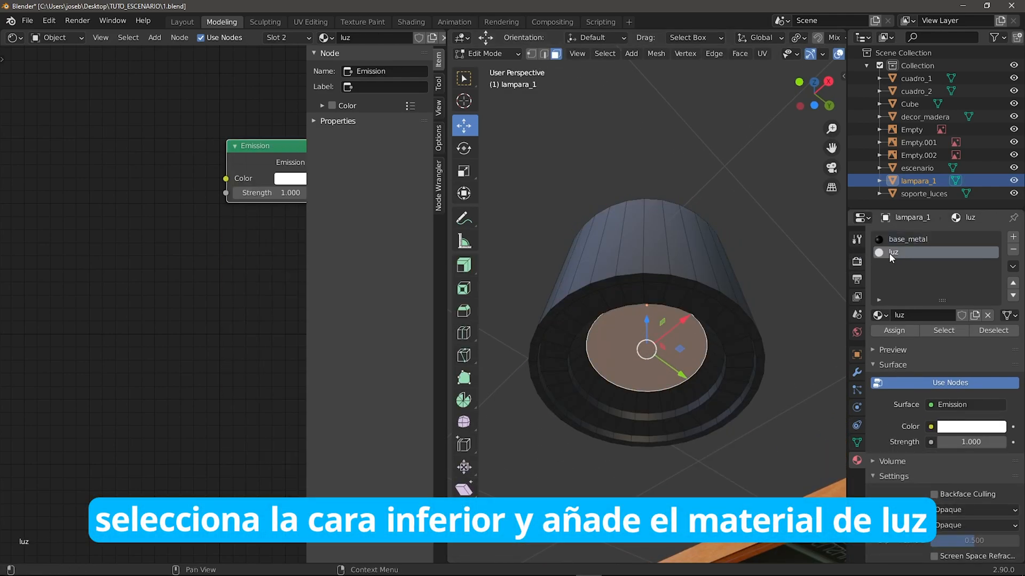
{"action": "left_click", "coordinate": [893, 330]}
{"action": "key", "text": "Tab"}
Widen the 3D viewport over the node editor's area and look over the stage, picture frames and lamp
{"action": "middle_click_drag", "start_coordinate": [655, 316], "coordinate": [664, 387]}
{"action": "scroll", "coordinate": [666, 382], "scroll_direction": "down", "scroll_amount": 5}
{"action": "scroll", "coordinate": [654, 354], "scroll_direction": "down", "scroll_amount": 8}
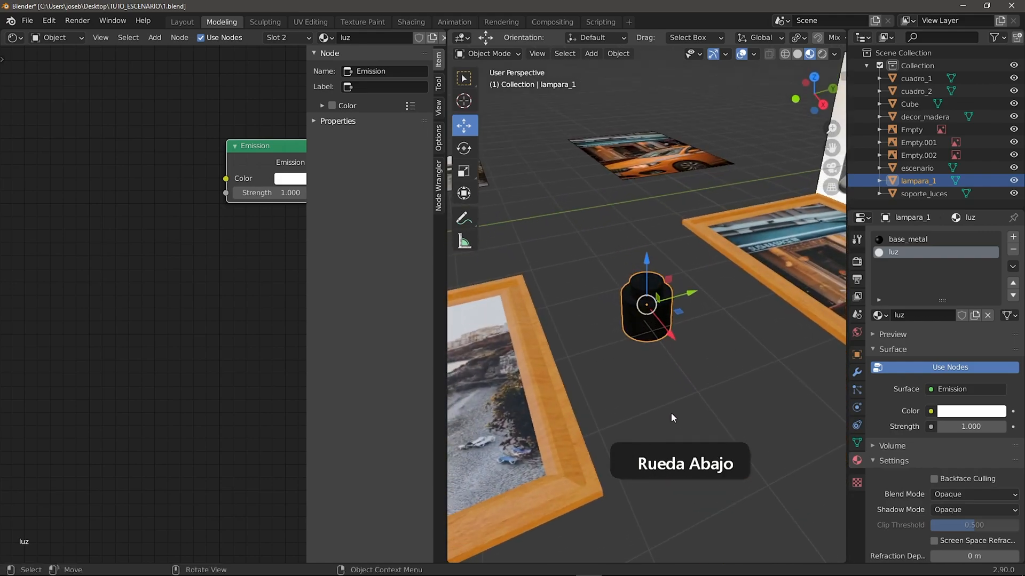
{"action": "middle_click_drag", "start_coordinate": [578, 366], "coordinate": [660, 356], "text": "shift"}
{"action": "scroll", "coordinate": [664, 329], "scroll_direction": "down", "scroll_amount": 3}
{"action": "scroll", "coordinate": [693, 366], "scroll_direction": "up", "scroll_amount": 2}
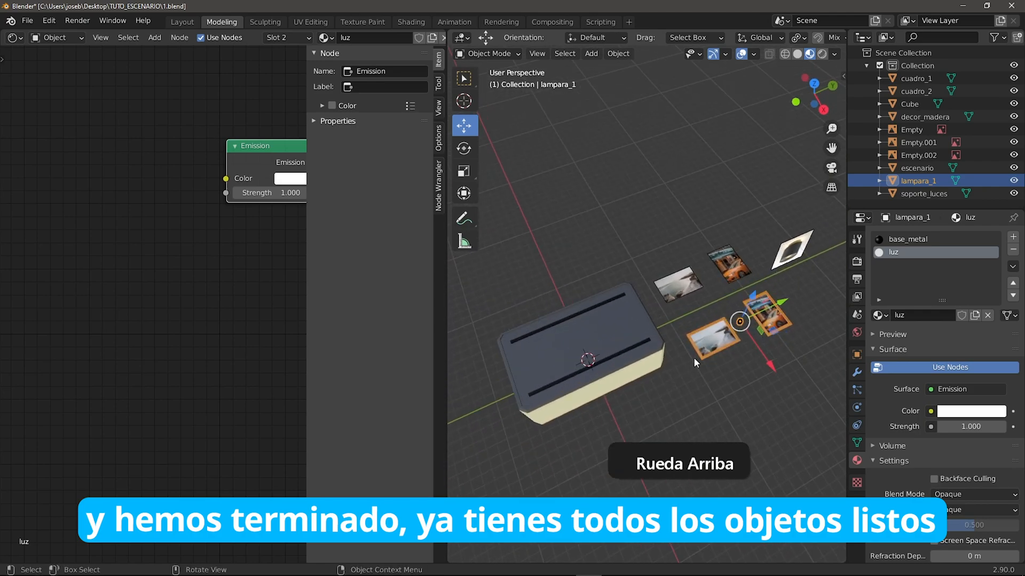
{"action": "left_click_drag", "start_coordinate": [446, 318], "coordinate": [12, 325]}
{"action": "middle_click_drag", "start_coordinate": [411, 267], "coordinate": [506, 305]}
{"action": "scroll", "coordinate": [445, 274], "scroll_direction": "up", "scroll_amount": 2}
{"action": "scroll", "coordinate": [510, 309], "scroll_direction": "down", "scroll_amount": 2}
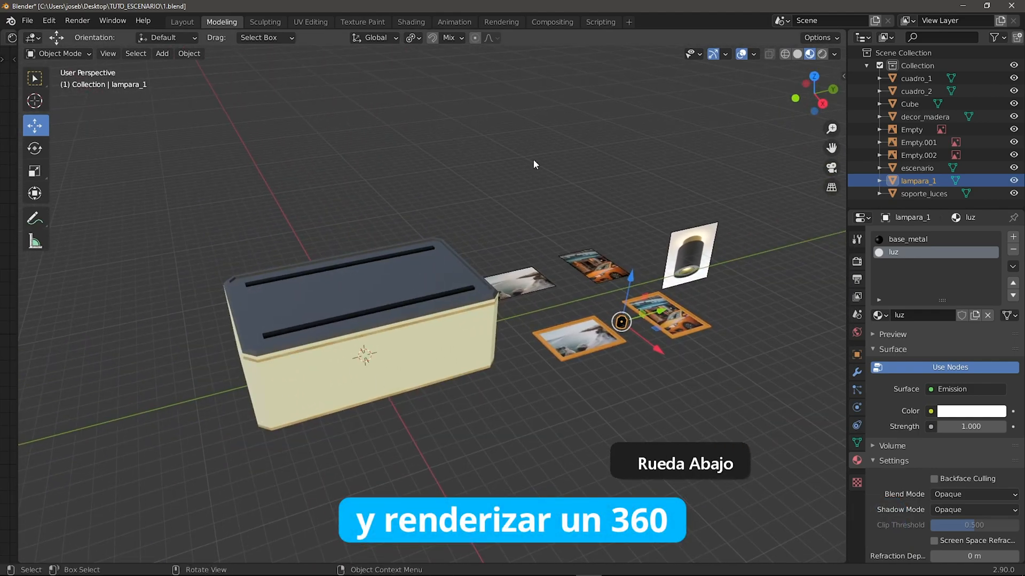
Delete the three reference image empties: the lamp photo, the taxi photo and the seascape photo
{"action": "left_click", "coordinate": [677, 273]}
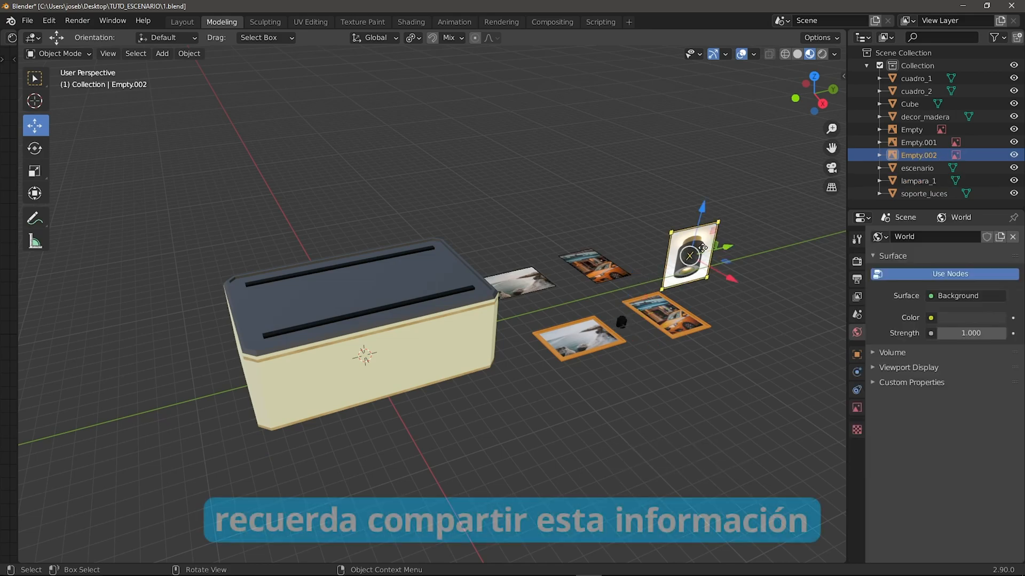
{"action": "key", "text": "Delete"}
{"action": "left_click", "coordinate": [593, 264]}
{"action": "key", "text": "Delete"}
{"action": "left_click", "coordinate": [521, 280]}
{"action": "key", "text": "Delete"}
{"action": "middle_click_drag", "start_coordinate": [522, 302], "coordinate": [484, 295], "text": "shift"}
{"action": "scroll", "coordinate": [535, 299], "scroll_direction": "up", "scroll_amount": 2}
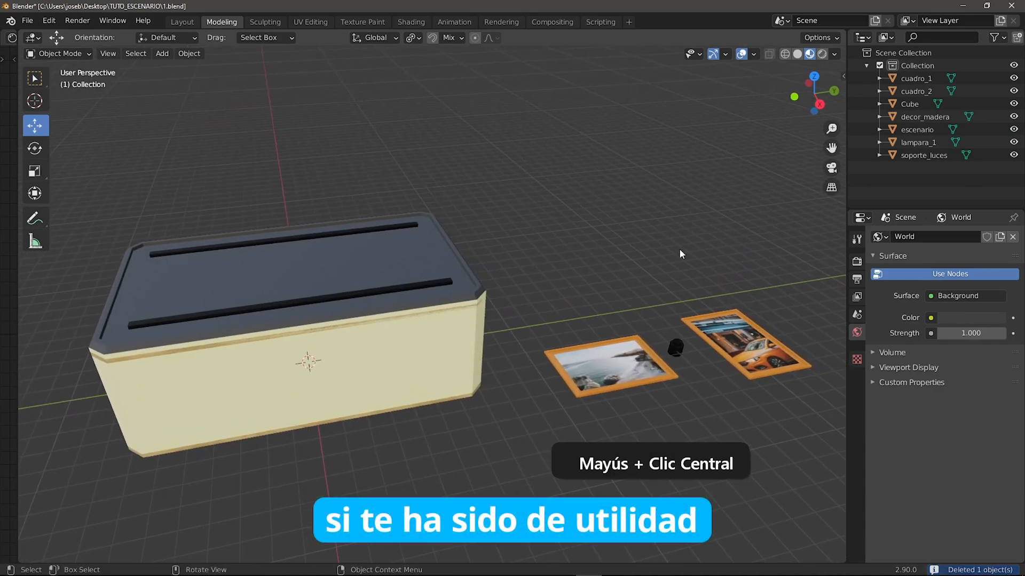